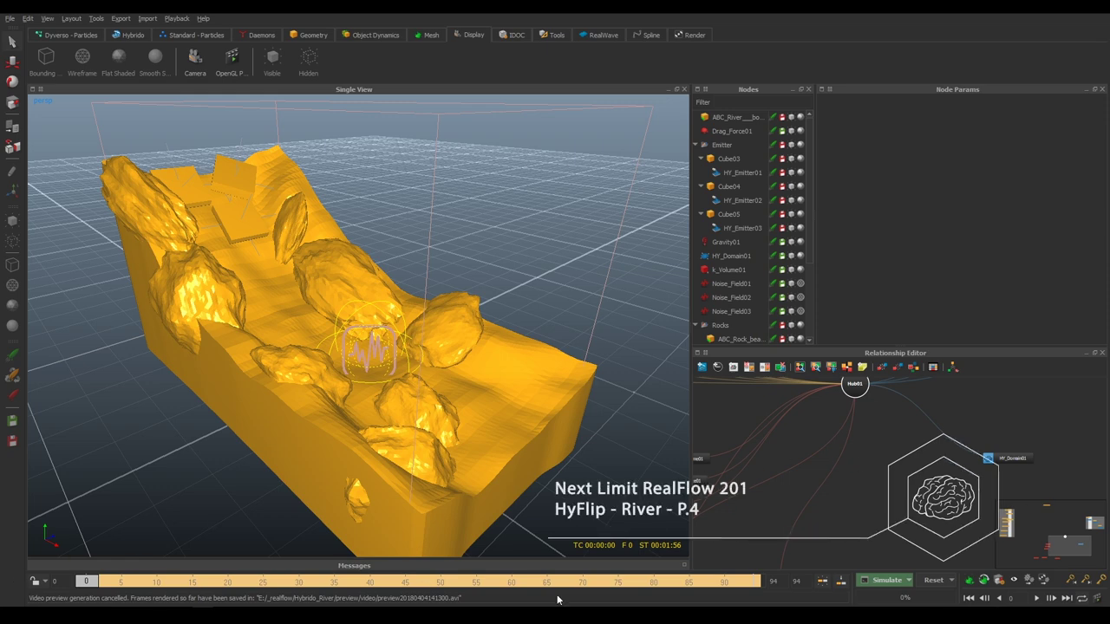
# Play back the cached HyFlip river simulation of about 94 frames.
pyautogui.click(1036, 599)
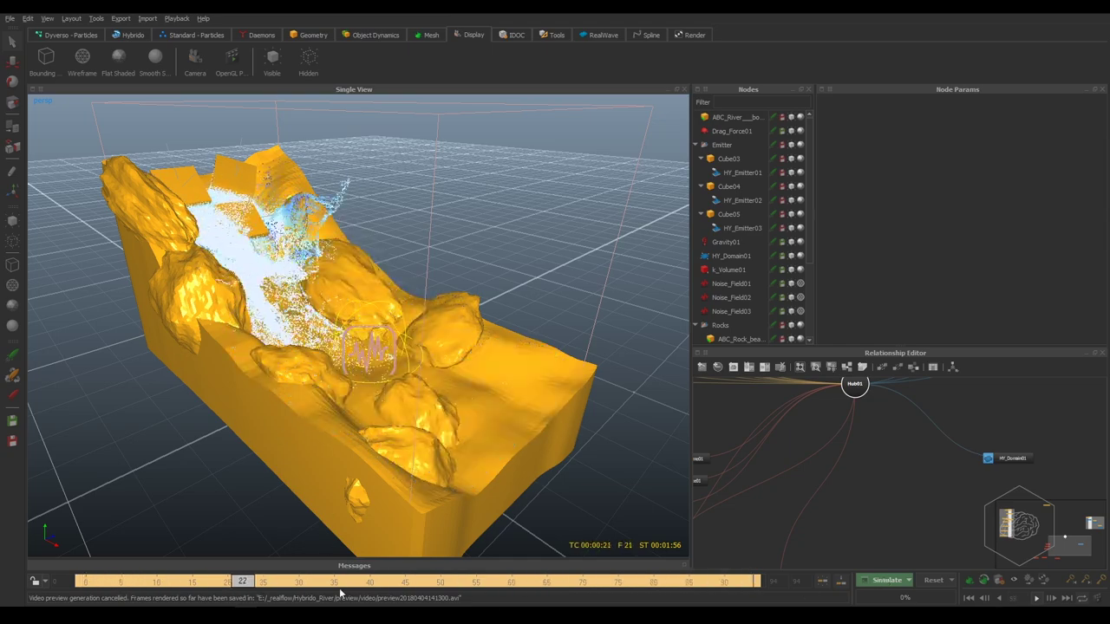
# Stop playback, step to frame 13 and orbit in close on the rocks and fluid.
pyautogui.click(1033, 600)
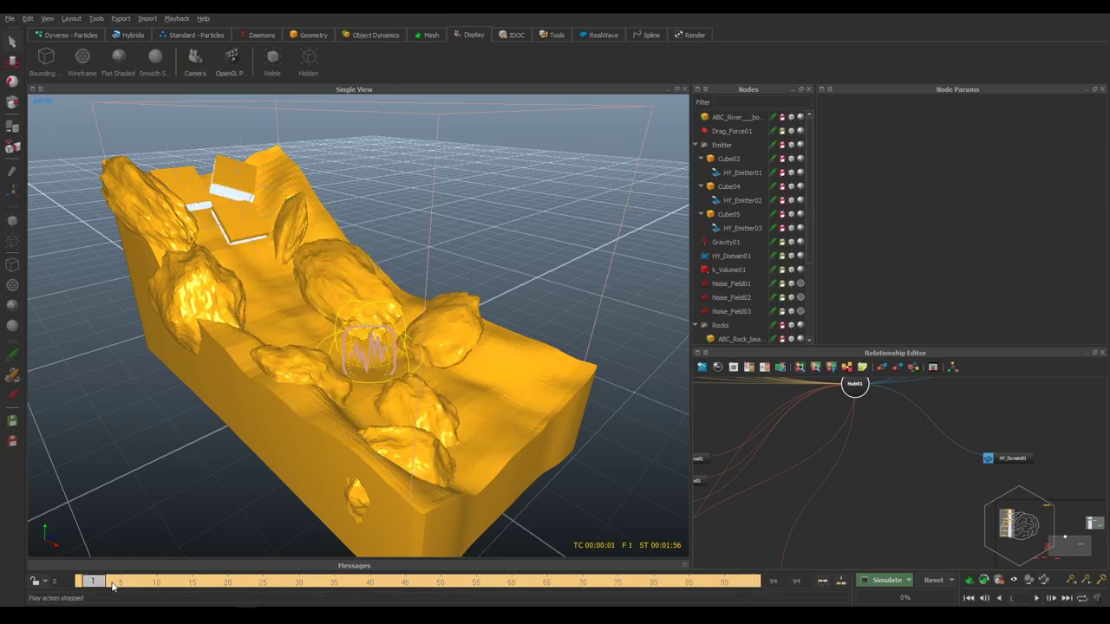
pyautogui.moveTo(92, 583); pyautogui.dragTo(178, 585)
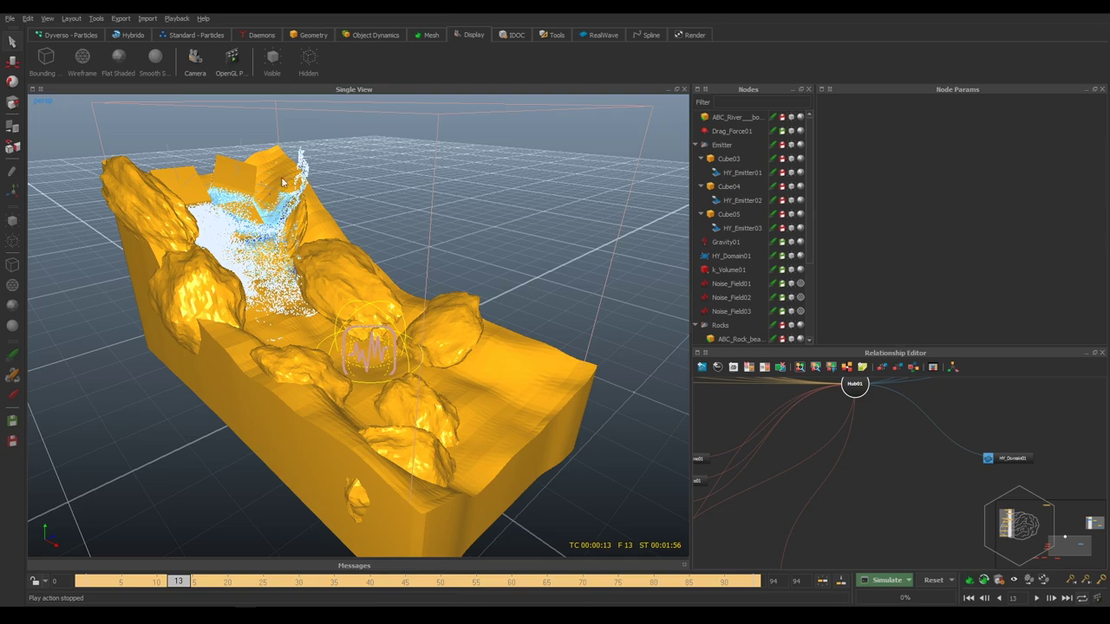
pyautogui.moveTo(378, 207)
pyautogui.mouseDown(button='middle')
pyautogui.moveTo(436, 193)
pyautogui.moveTo(352, 171)
pyautogui.moveTo(331, 189)
pyautogui.moveTo(361, 369)
pyautogui.moveTo(326, 371)
pyautogui.moveTo(337, 409)
pyautogui.mouseUp(button='middle')
pyautogui.scroll(5, 330, 189)
pyautogui.scroll(-5, 332, 192)
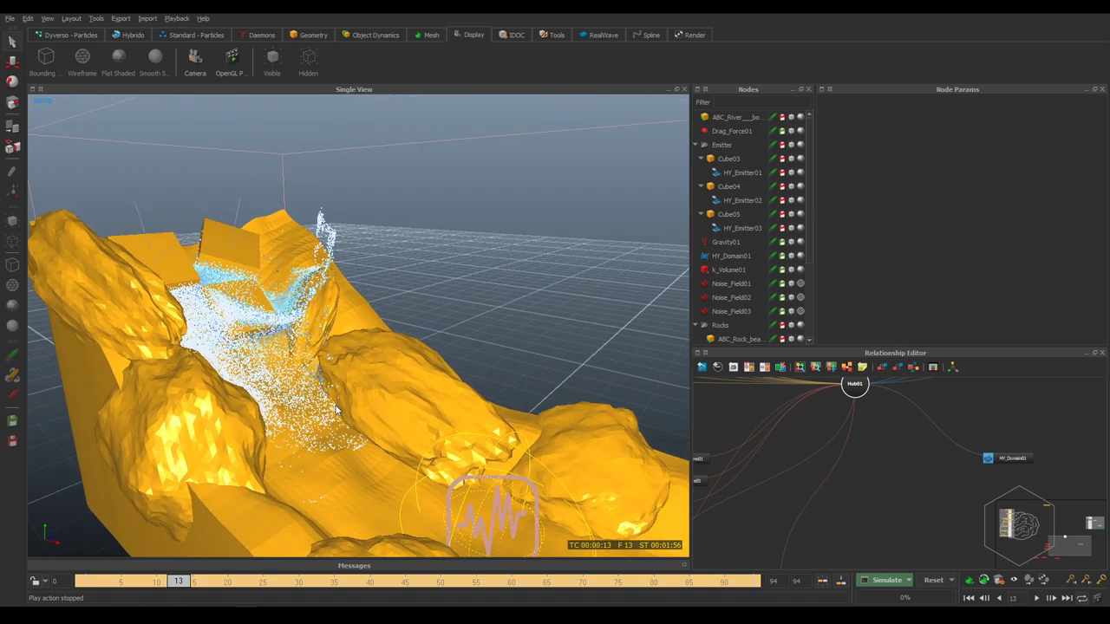
# Advance to frame 31 and orbit to side-on and frontal views of the rocks.
pyautogui.moveTo(181, 587)
pyautogui.mouseDown()
pyautogui.moveTo(308, 603)
pyautogui.moveTo(339, 585)
pyautogui.moveTo(405, 583)
pyautogui.mouseUp()
pyautogui.moveTo(383, 389)
pyautogui.mouseDown(button='middle')
pyautogui.moveTo(312, 313)
pyautogui.moveTo(255, 322)
pyautogui.moveTo(477, 354)
pyautogui.moveTo(446, 335)
pyautogui.moveTo(523, 341)
pyautogui.mouseUp(button='middle')
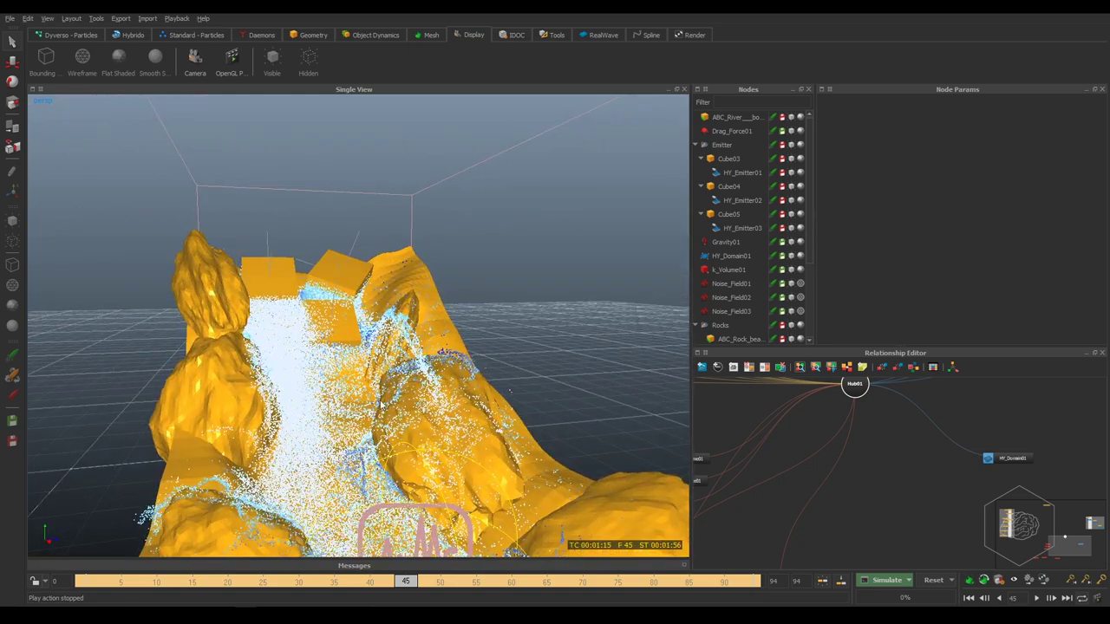
pyautogui.moveTo(390, 418); pyautogui.dragTo(395, 351, button='middle')
pyautogui.moveTo(201, 359); pyautogui.dragTo(52, 381, button='middle')
# Advance to frame 68 and scrub the later foamy frames from a high oblique view.
pyautogui.moveTo(416, 585); pyautogui.dragTo(662, 593)
pyautogui.moveTo(328, 280)
pyautogui.mouseDown(button='middle')
pyautogui.moveTo(266, 407)
pyautogui.moveTo(594, 559)
pyautogui.mouseUp(button='middle')
pyautogui.moveTo(661, 588)
pyautogui.mouseDown()
pyautogui.moveTo(807, 592)
pyautogui.moveTo(129, 588)
pyautogui.moveTo(687, 581)
pyautogui.moveTo(659, 591)
pyautogui.moveTo(686, 590)
pyautogui.moveTo(168, 585)
pyautogui.moveTo(221, 583)
pyautogui.mouseUp()
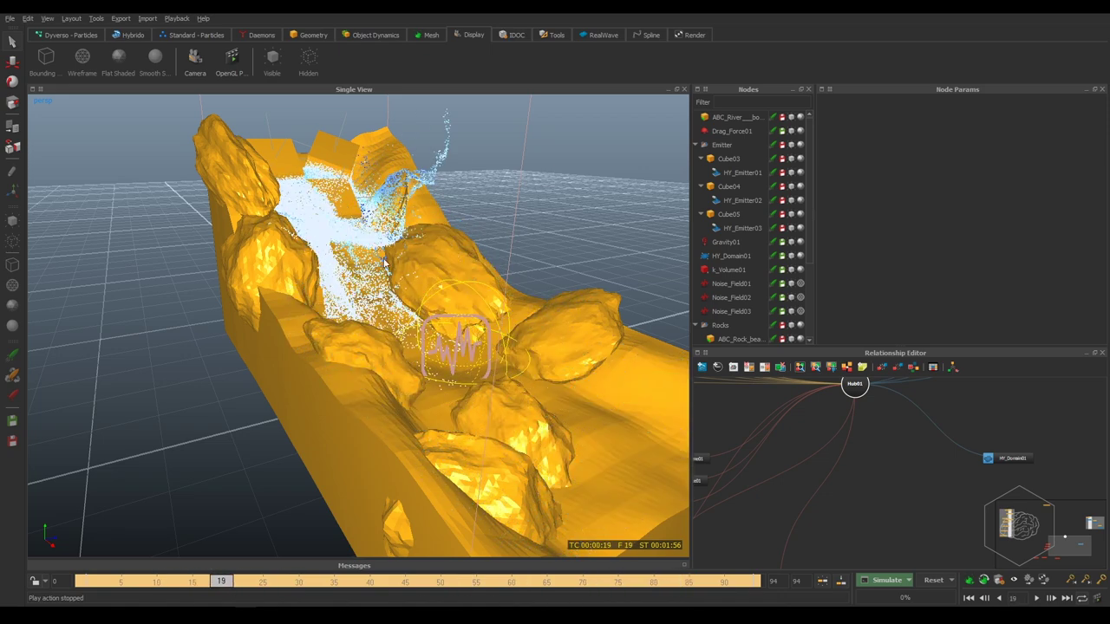
# Select HY_Emitter01 and open its Speed curve in the Curve Editor.
pyautogui.moveTo(770, 389); pyautogui.dragTo(898, 503, button='middle')
pyautogui.scroll(3, 909, 478)
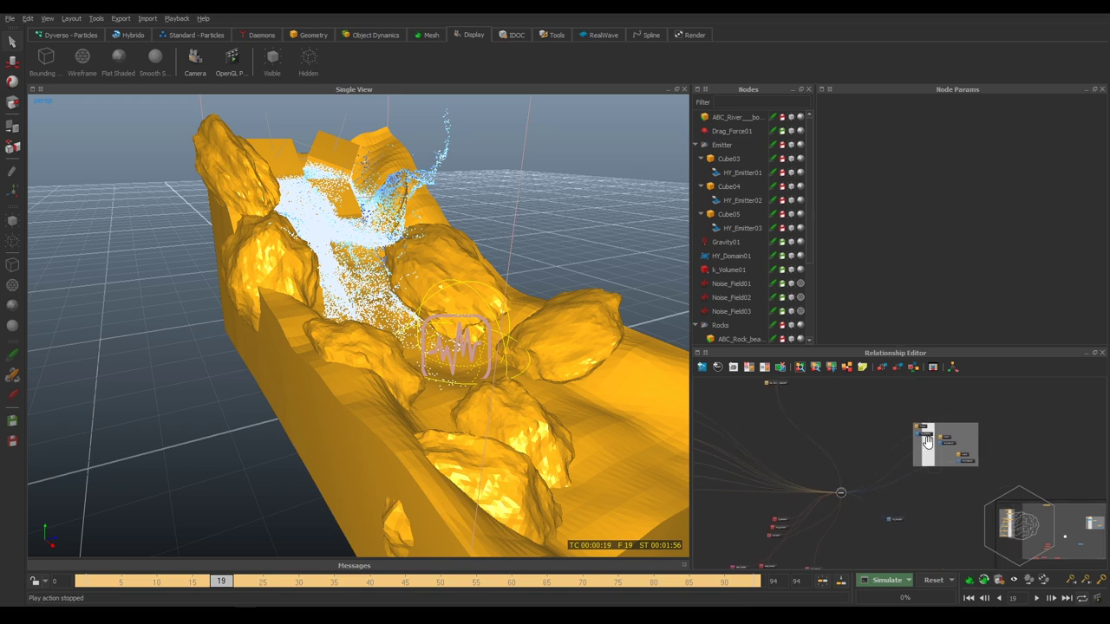
pyautogui.scroll(2, 931, 436)
pyautogui.click(872, 438)
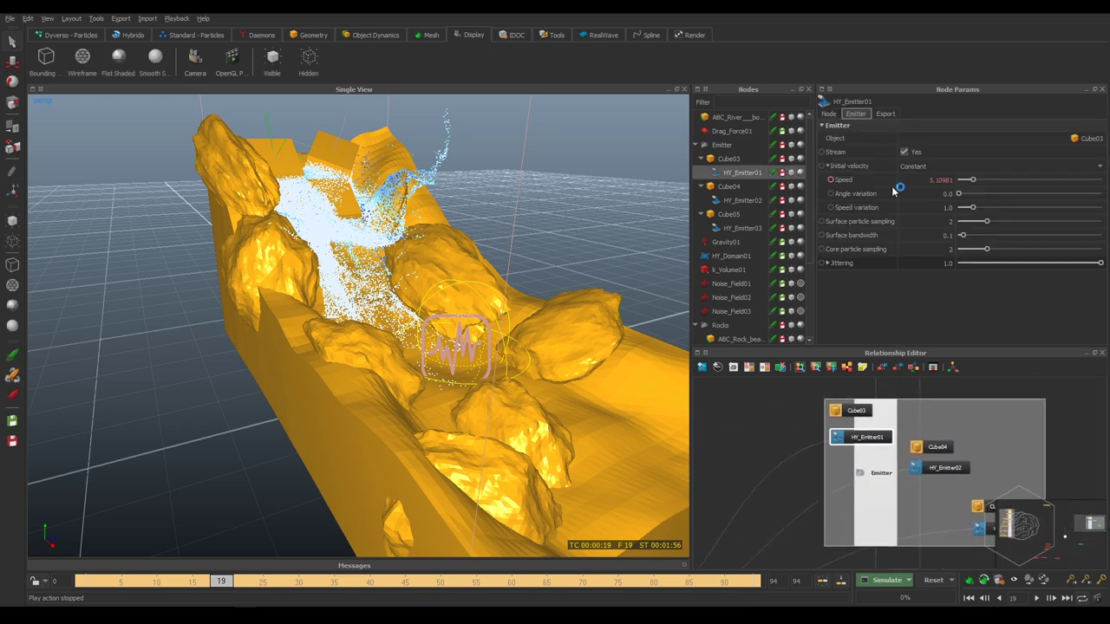
pyautogui.rightClick(865, 179)
pyautogui.click(1043, 208)
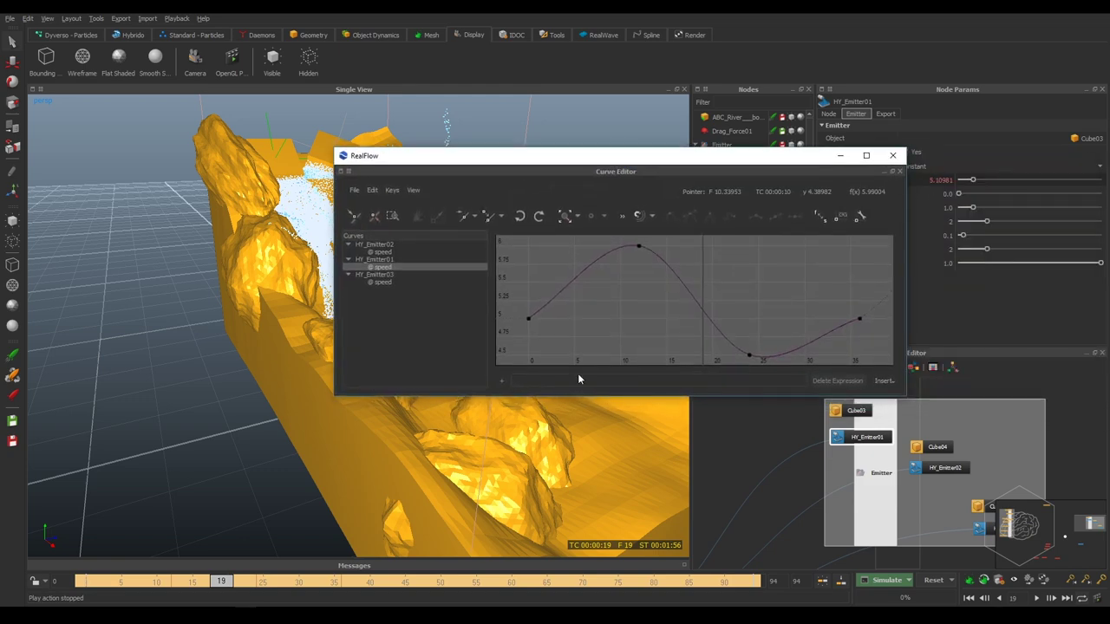
# Set HY_Emitter02's first speed keyframe to 2.
pyautogui.moveTo(515, 269); pyautogui.dragTo(533, 331)
pyautogui.doubleClick(639, 195)
pyautogui.write('3')
pyautogui.press('Return')
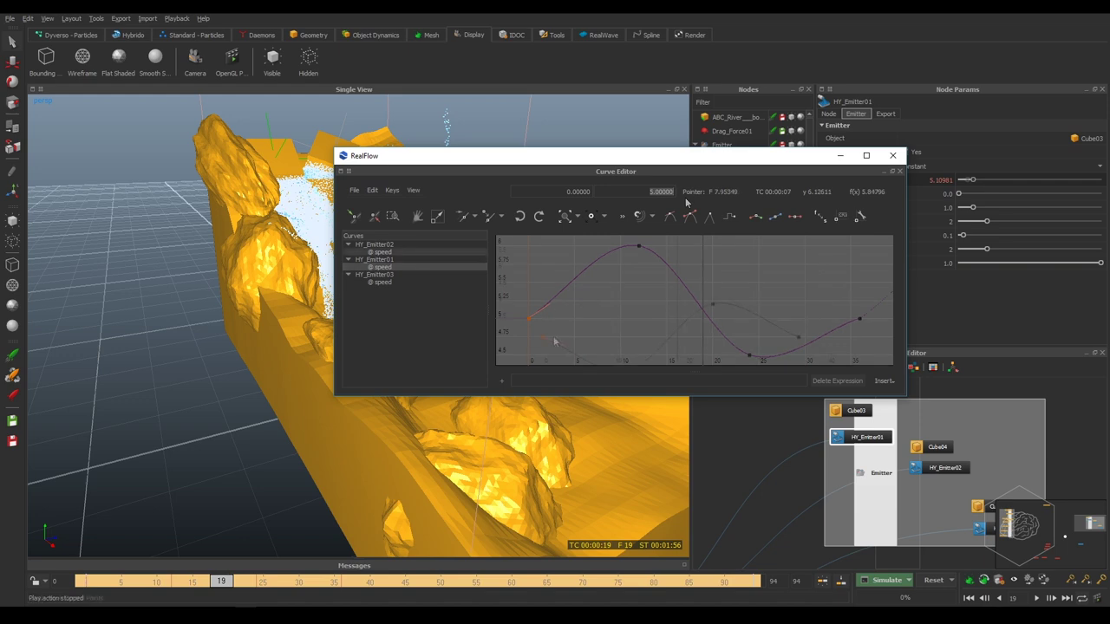
pyautogui.doubleClick(642, 199)
pyautogui.write('2')
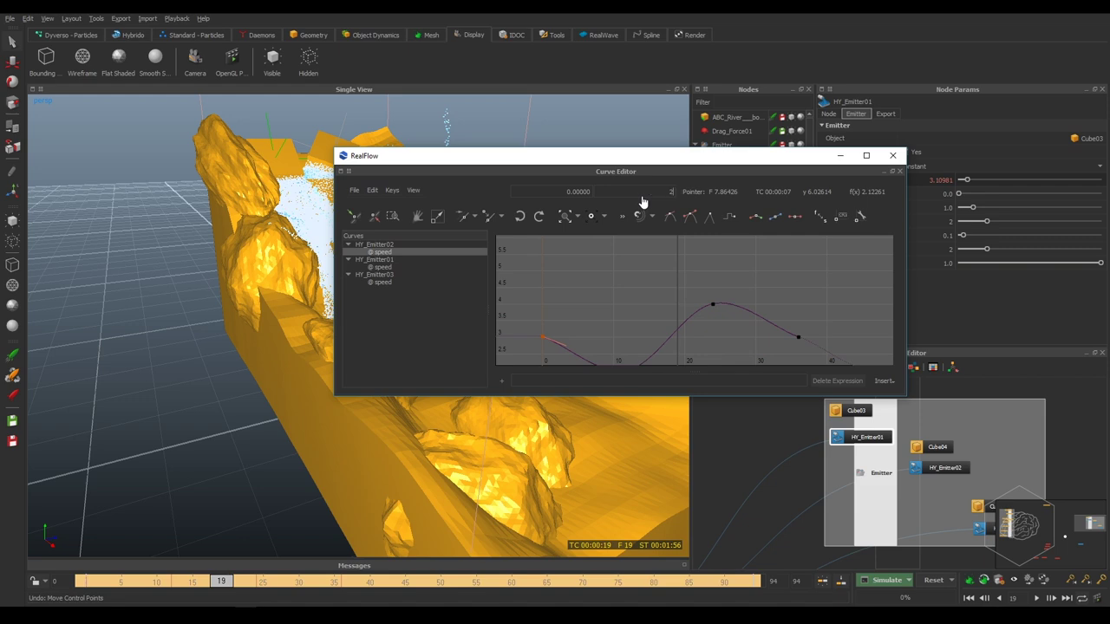
pyautogui.press('Return')
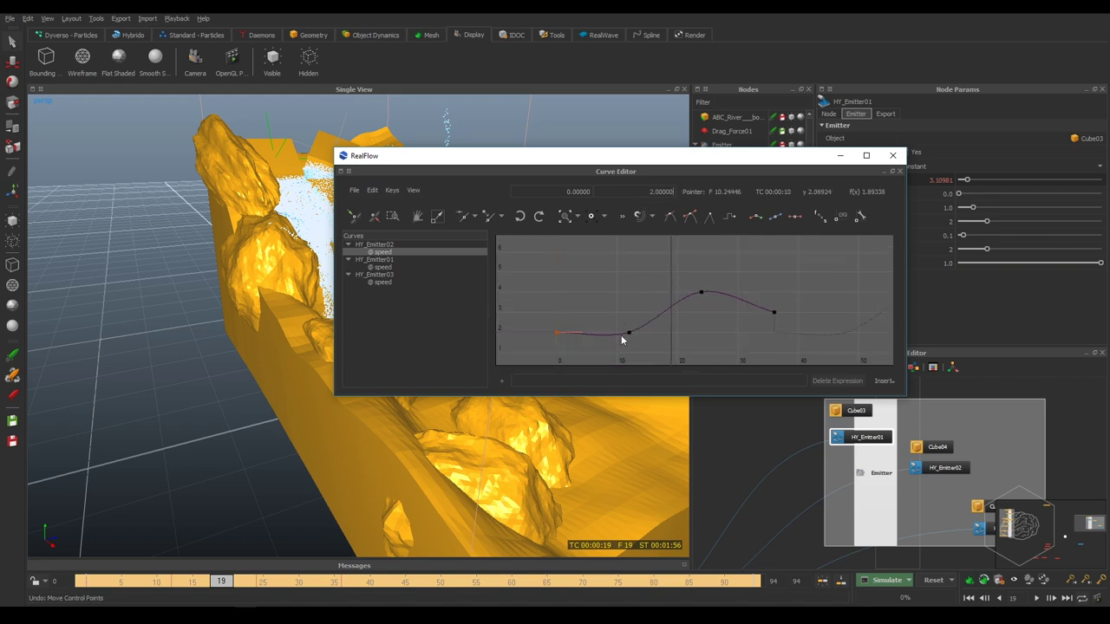
pyautogui.click(644, 322)
# Set HY_Emitter02's remaining speed keys at frames 12, 24, 36 to 1, 2.5 and 2.
pyautogui.moveTo(639, 340); pyautogui.dragTo(640, 341)
pyautogui.doubleClick(656, 197)
pyautogui.write('12')
pyautogui.press('Return')
pyautogui.moveTo(678, 259); pyautogui.dragTo(716, 309)
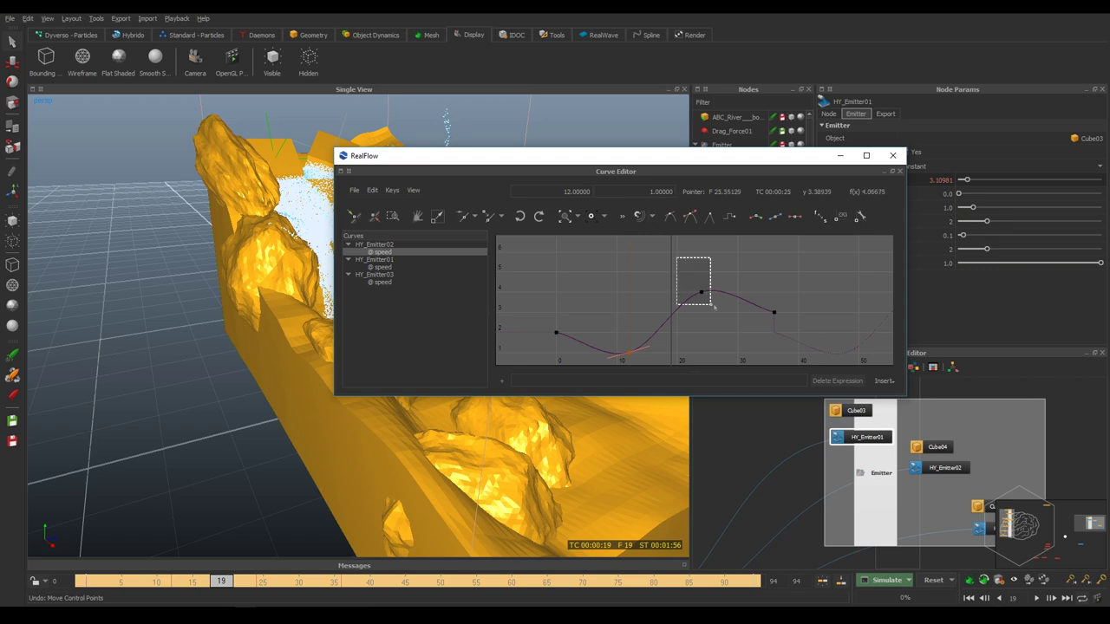
pyautogui.doubleClick(651, 195)
pyautogui.write('2.5')
pyautogui.press('Return')
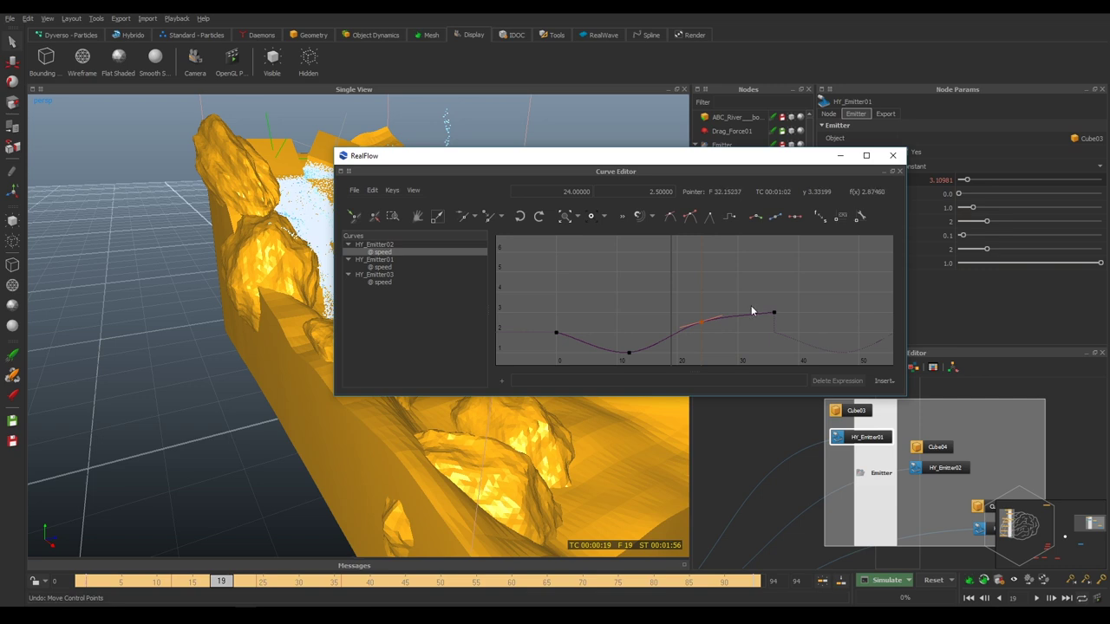
pyautogui.doubleClick(659, 193)
pyautogui.write('2')
pyautogui.press('Return')
# Show HY_Emitter01's speed curve and set its first and last keys to 2.
pyautogui.click(390, 267)
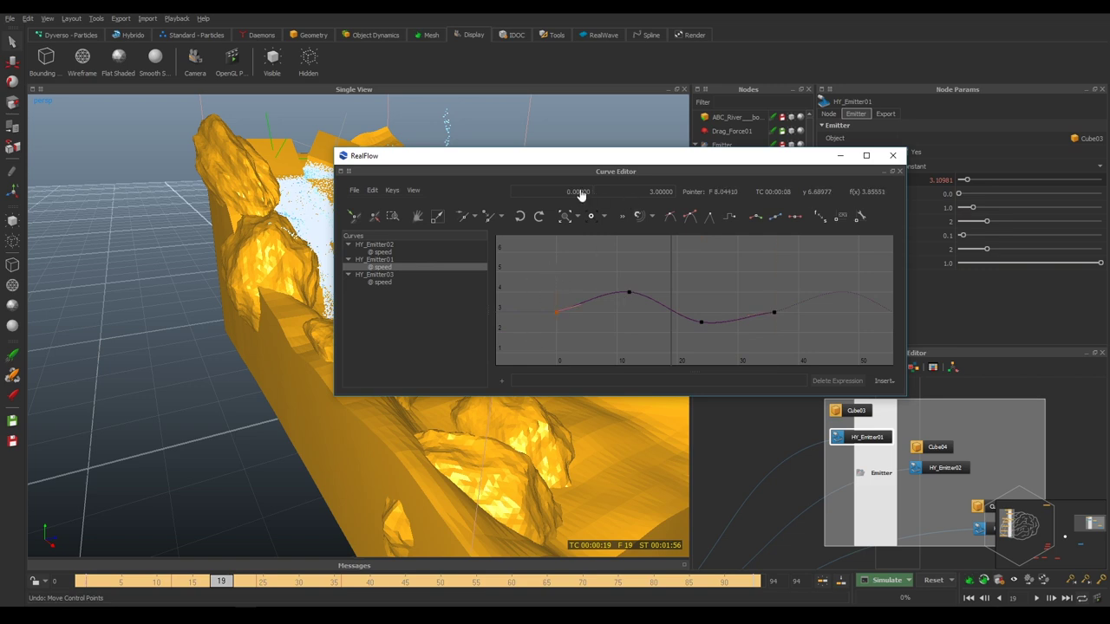
pyautogui.doubleClick(632, 194)
pyautogui.write('2')
pyautogui.press('Return')
pyautogui.moveTo(864, 305); pyautogui.dragTo(744, 351)
pyautogui.doubleClick(648, 193)
pyautogui.write('2')
pyautogui.press('Return')
# Set HY_Emitter01's trough key to 1.5 and its frame-12 peak to 3.
pyautogui.doubleClick(642, 190)
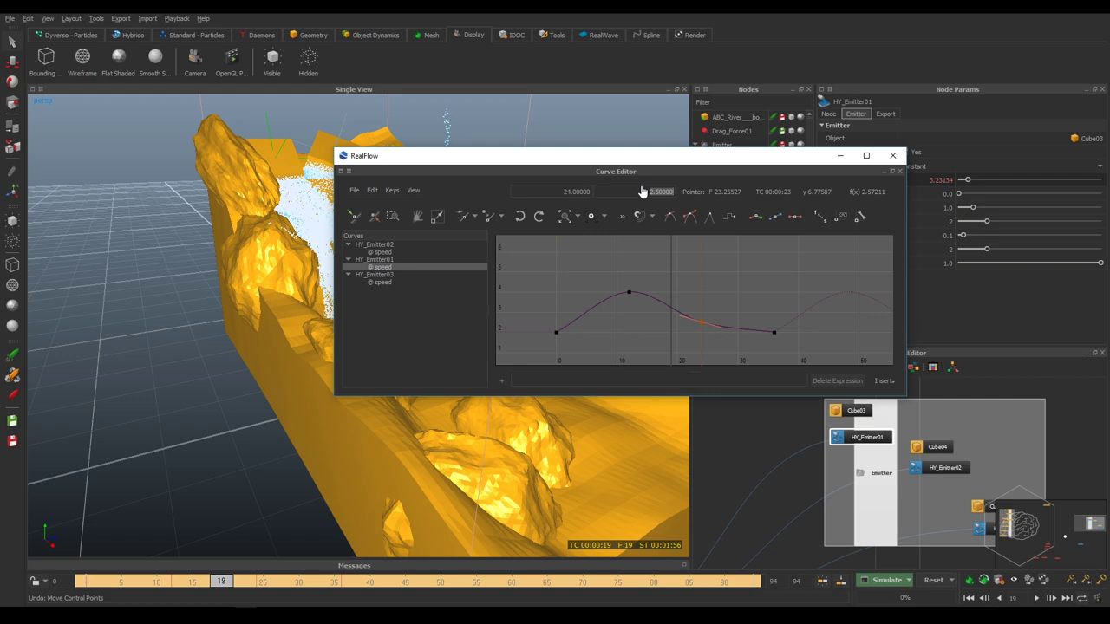
pyautogui.write('1.5')
pyautogui.press('Return')
pyautogui.click(628, 292)
pyautogui.doubleClick(650, 193)
pyautogui.write('3')
pyautogui.press('Return')
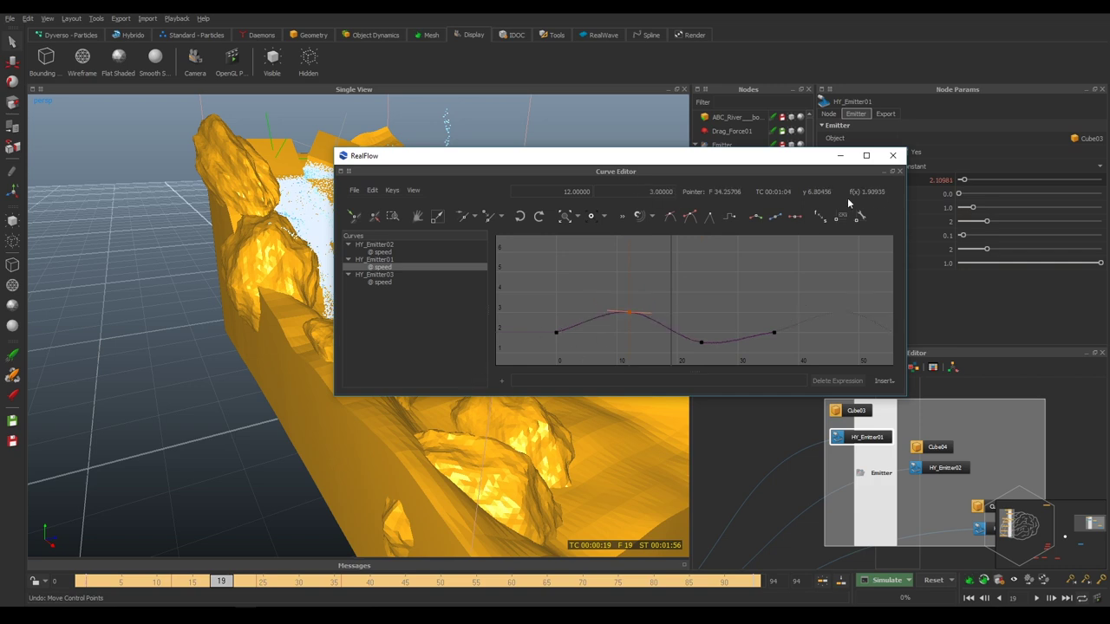
# Set HY_Emitter03's first and last speed keys to 2.
pyautogui.click(381, 282)
pyautogui.moveTo(591, 254); pyautogui.dragTo(525, 293)
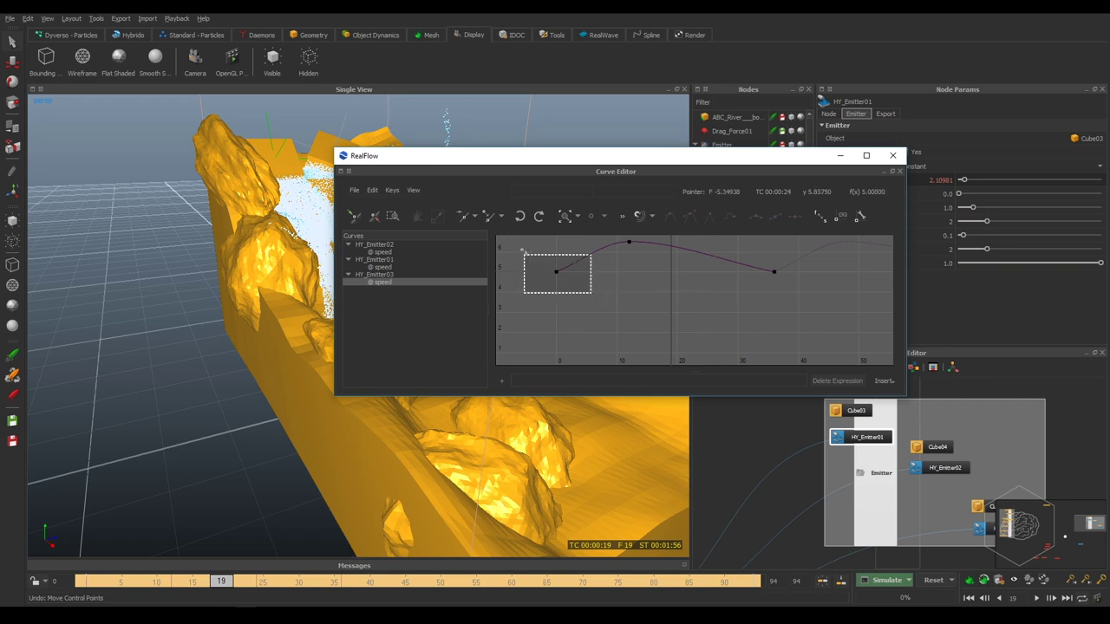
pyautogui.doubleClick(657, 194)
pyautogui.write('2')
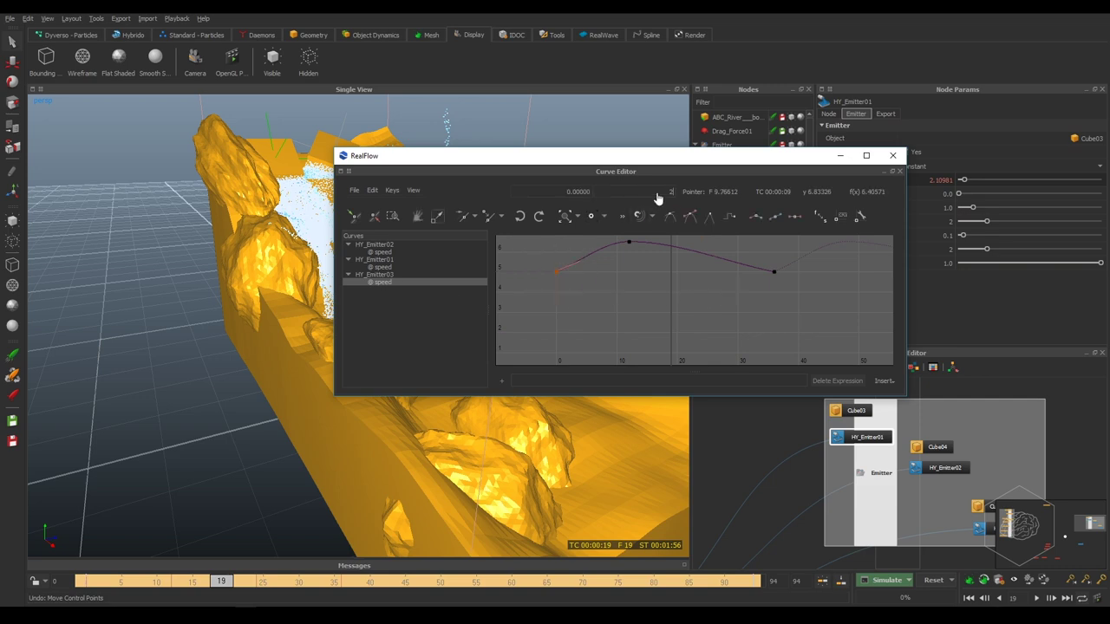
pyautogui.press('Return')
pyautogui.click(751, 272)
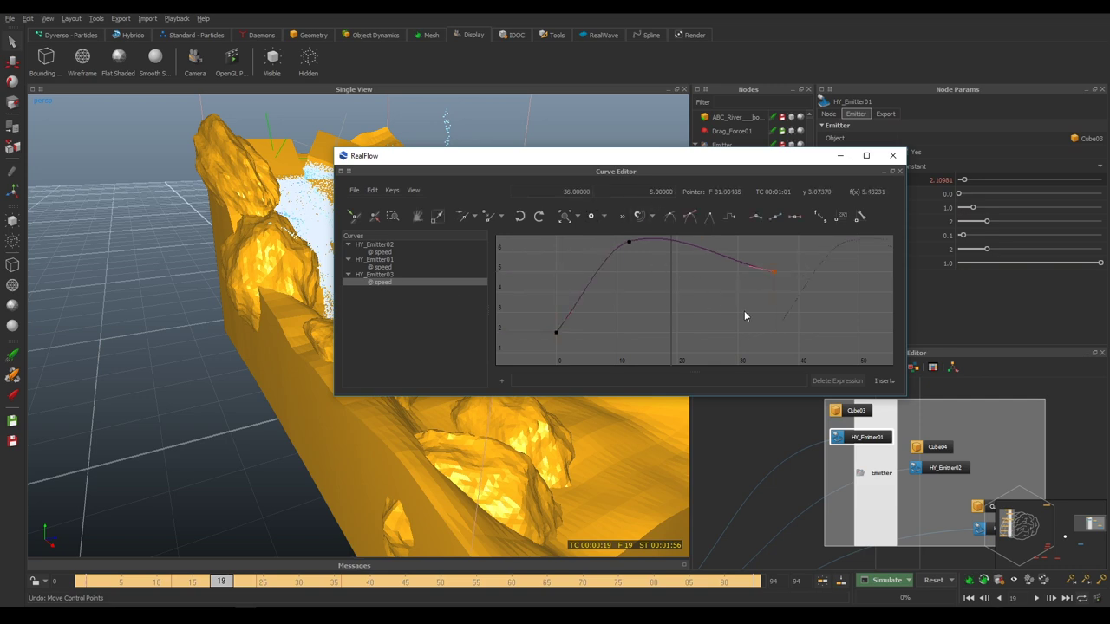
pyautogui.doubleClick(659, 193)
pyautogui.write('2')
pyautogui.press('Return')
# Set HY_Emitter03's frame-12 peak key to 3 and close the Curve Editor.
pyautogui.moveTo(647, 228); pyautogui.dragTo(538, 300)
pyautogui.doubleClick(659, 198)
pyautogui.write('3')
pyautogui.press('Return')
pyautogui.click(893, 155)
# Confirm HY_Domain01's cell size of 0.02 and save the scene as Hybrido_River.flw.
pyautogui.scroll(-5, 867, 425)
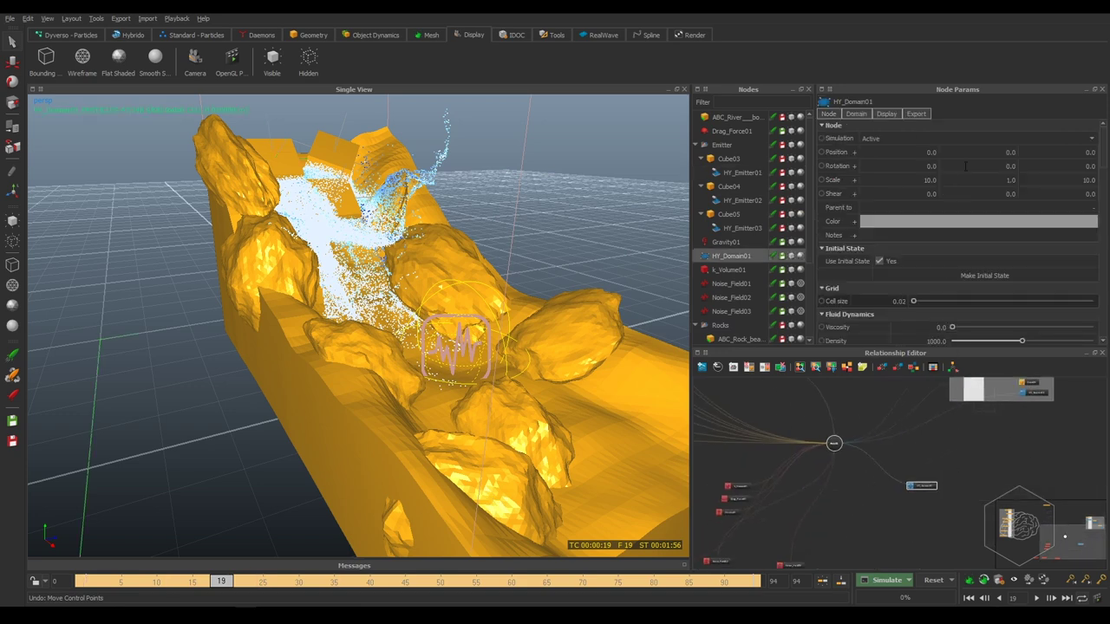
pyautogui.doubleClick(898, 301)
pyautogui.press('Return')
pyautogui.doubleClick(898, 301)
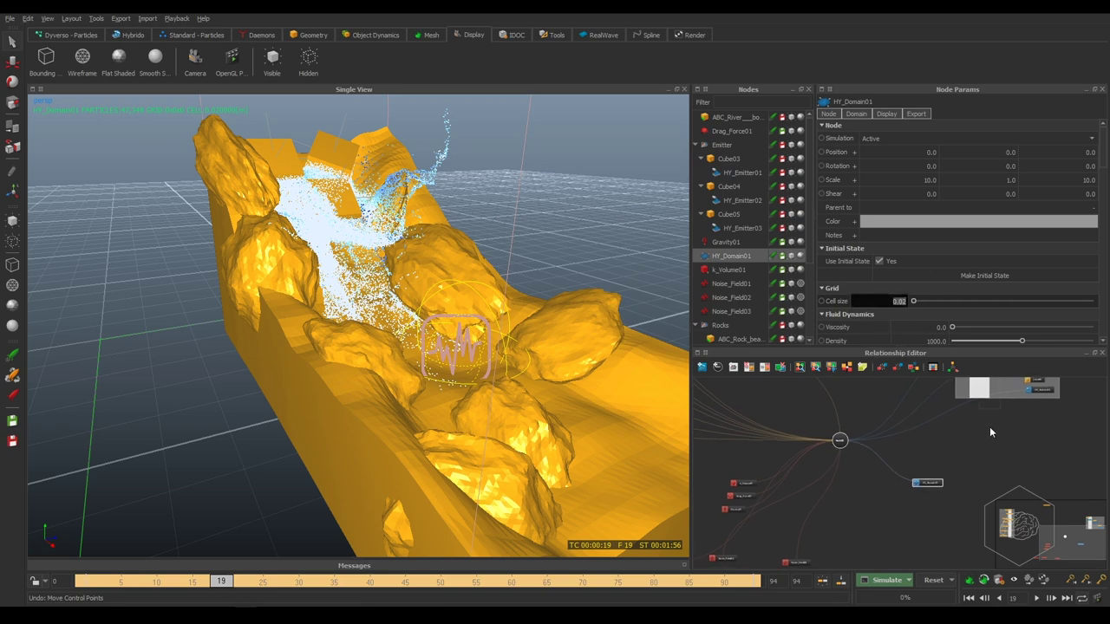
pyautogui.click(982, 458)
pyautogui.hotkey('ctrl', 's')
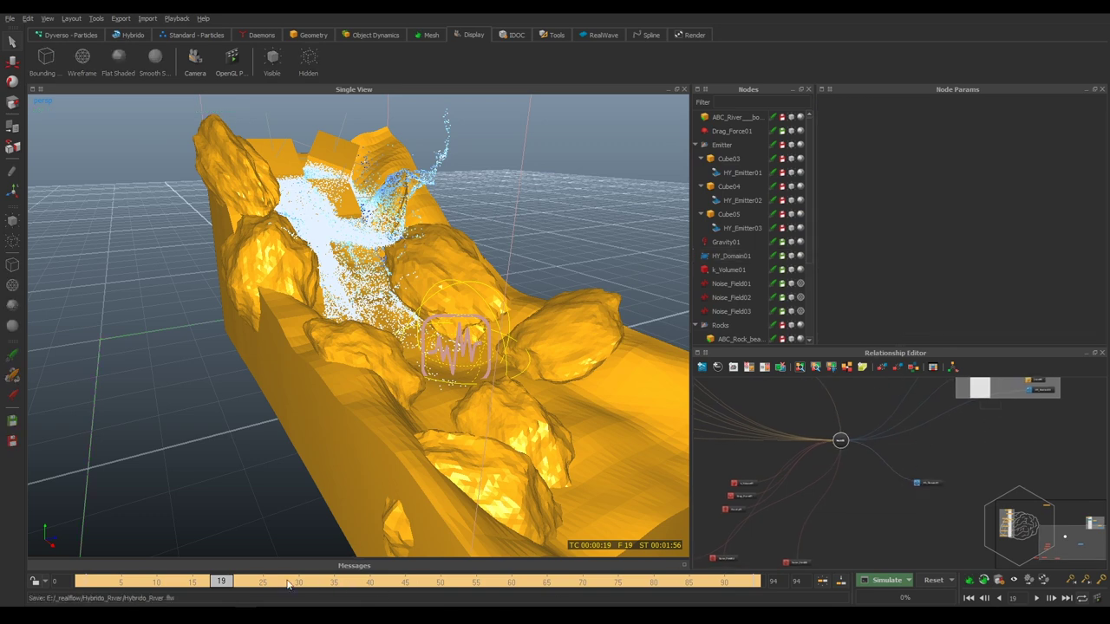
# Rewind to frame 0 and scrub the rerun simulation to frame 33.
pyautogui.click(78, 585)
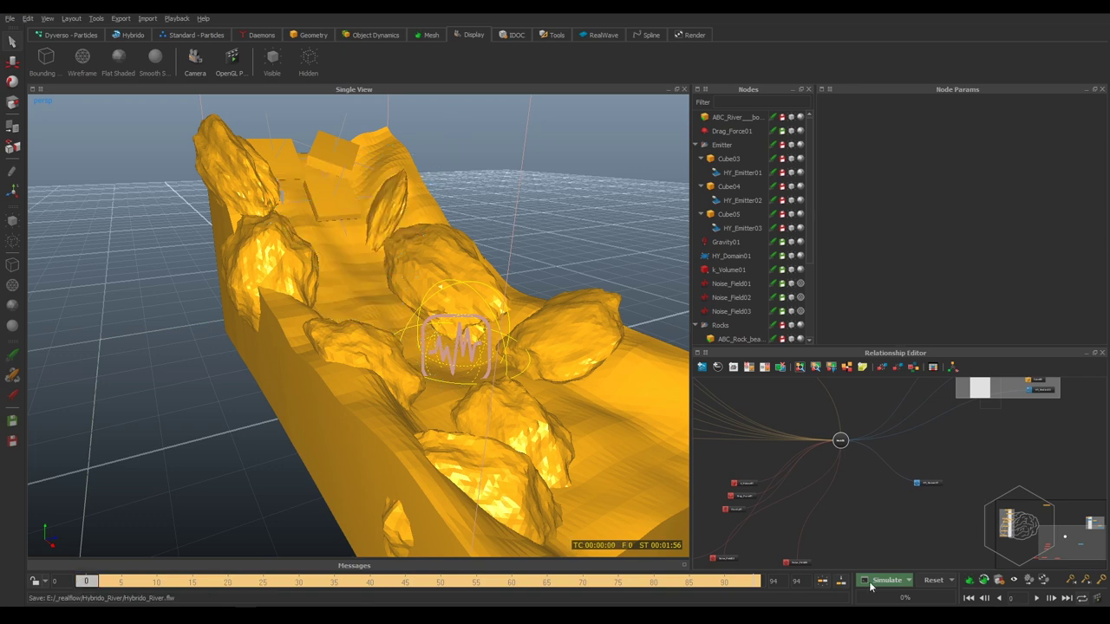
pyautogui.moveTo(797, 561); pyautogui.dragTo(889, 467, button='middle')
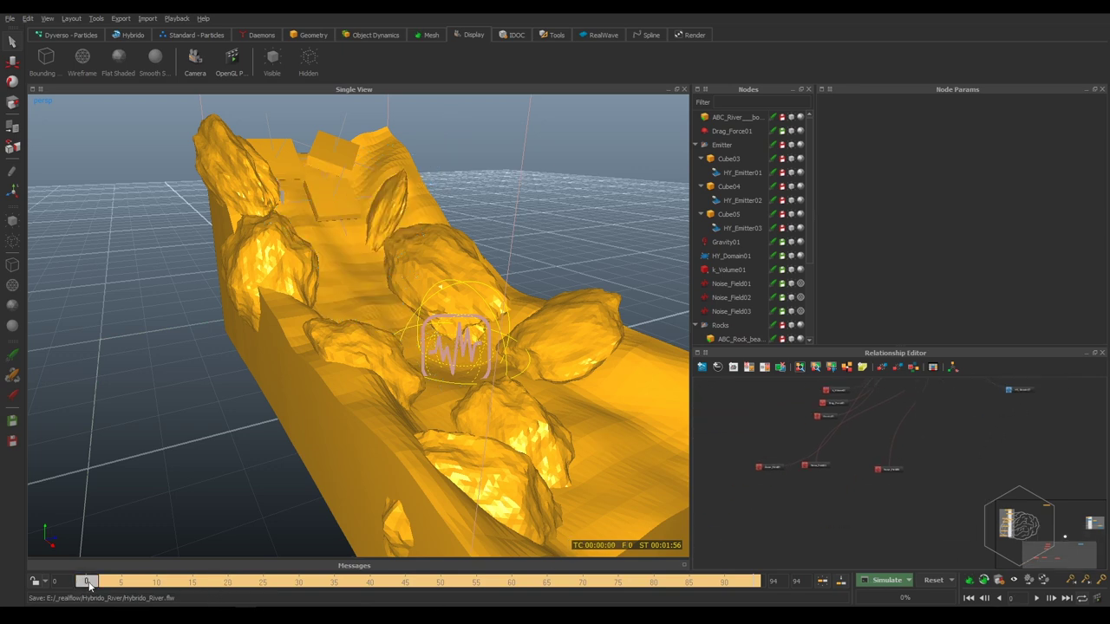
pyautogui.moveTo(89, 586)
pyautogui.mouseDown()
pyautogui.moveTo(494, 599)
pyautogui.moveTo(774, 568)
pyautogui.moveTo(322, 582)
pyautogui.moveTo(462, 581)
pyautogui.mouseUp()
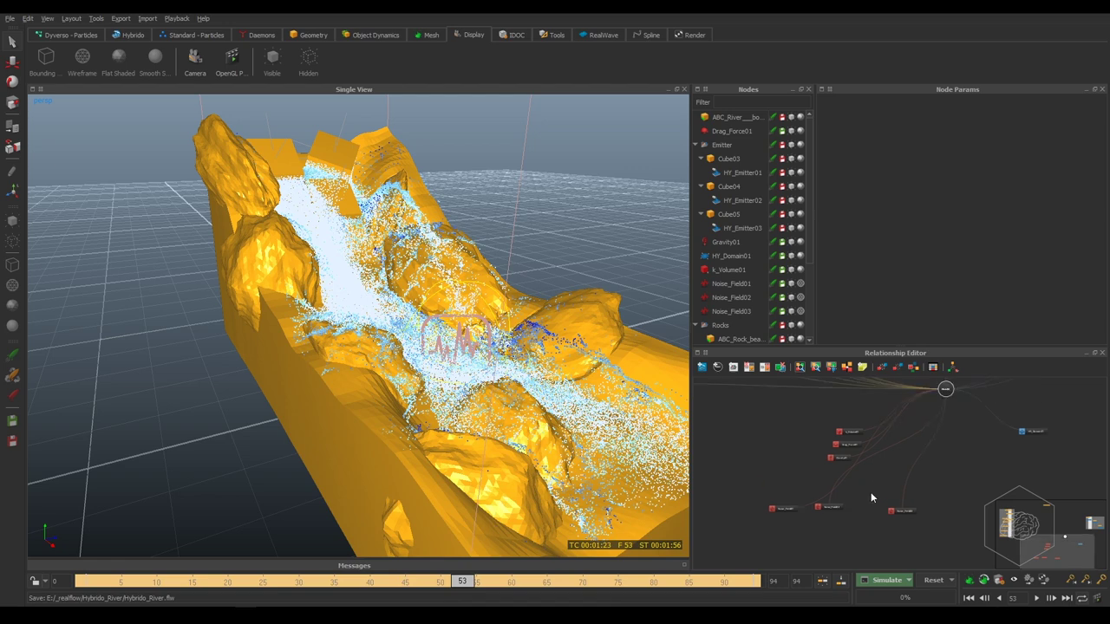
pyautogui.scroll(3, 872, 497)
# Set Drag_Force01's Drag strength to 0.5.
pyautogui.click(798, 468)
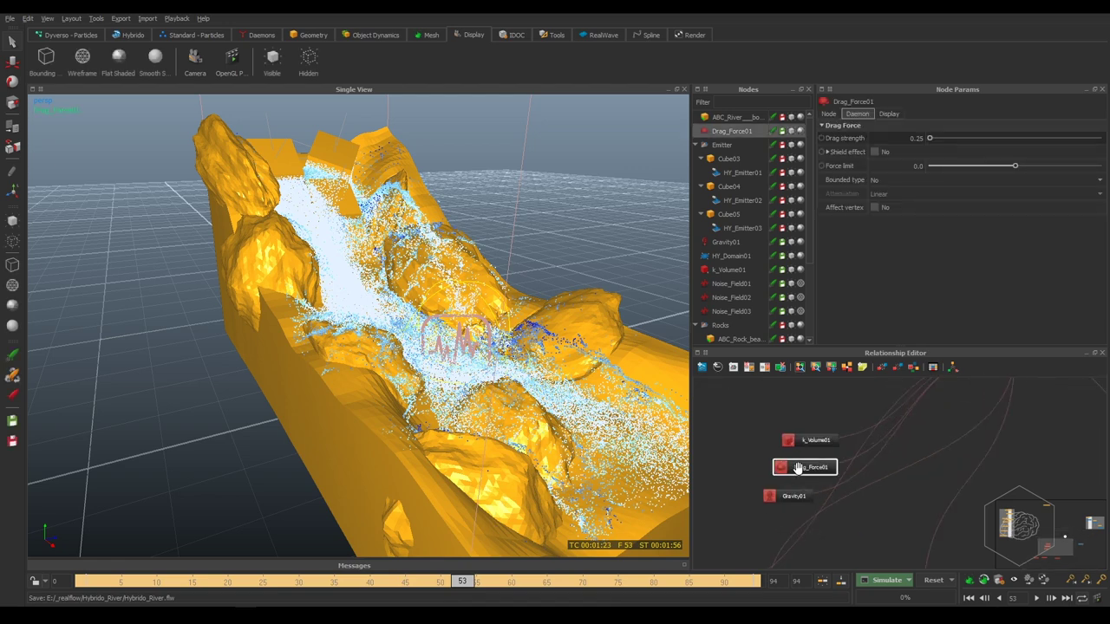
pyautogui.doubleClick(894, 138)
pyautogui.write('0.5')
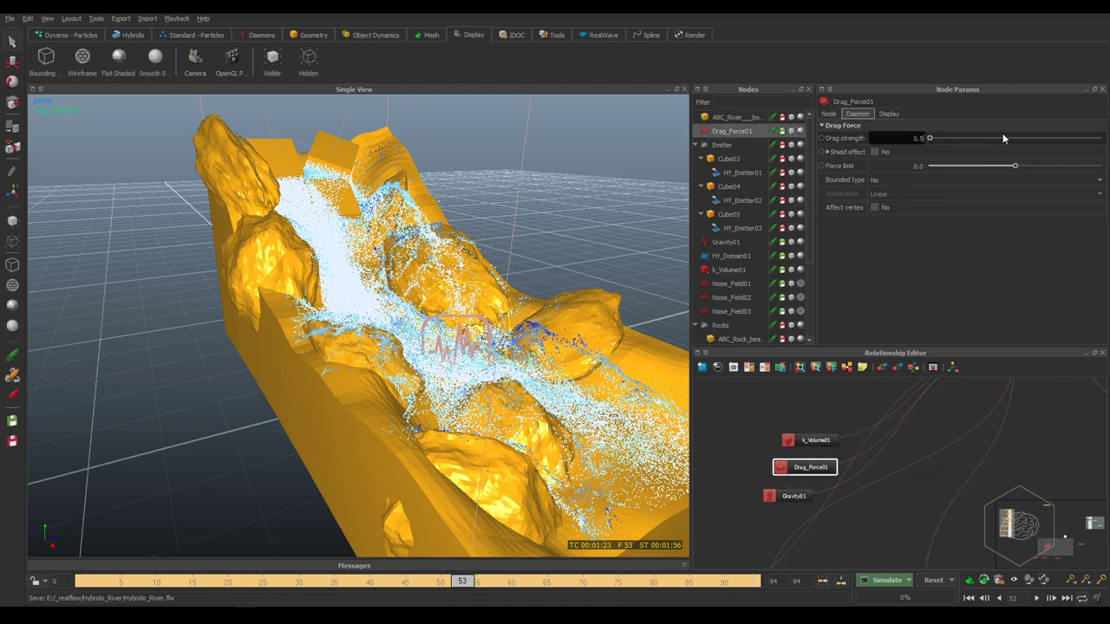
pyautogui.press('Return')
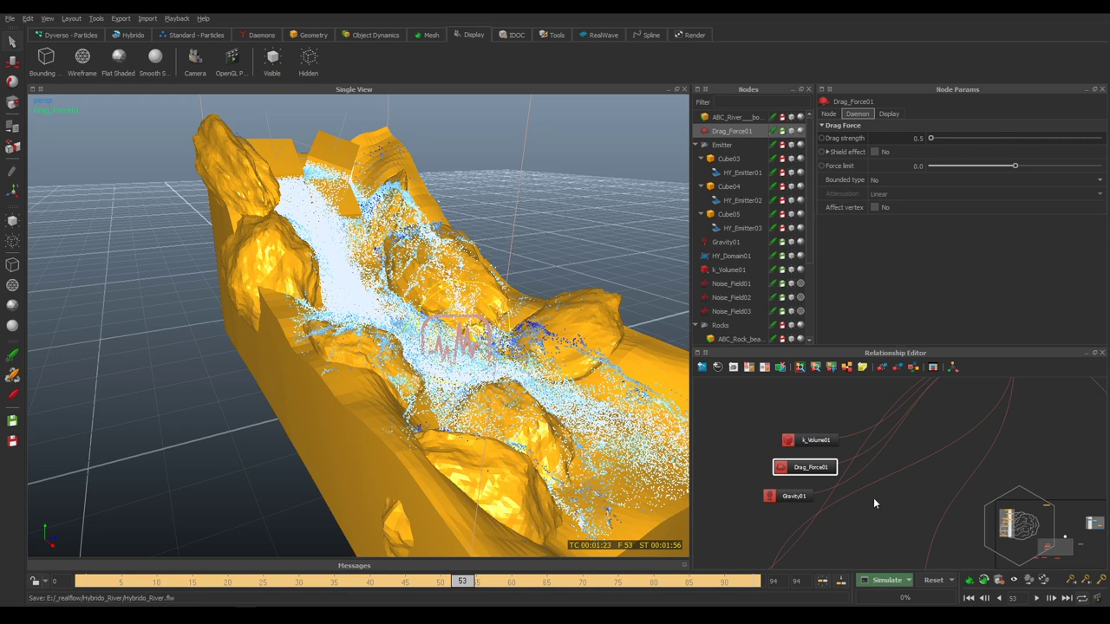
# Move the volume, drag and gravity nodes left and spread the noise field nodes apart.
pyautogui.scroll(-2, 874, 498)
pyautogui.scroll(-1, 885, 477)
pyautogui.click(896, 460)
pyautogui.click(896, 416)
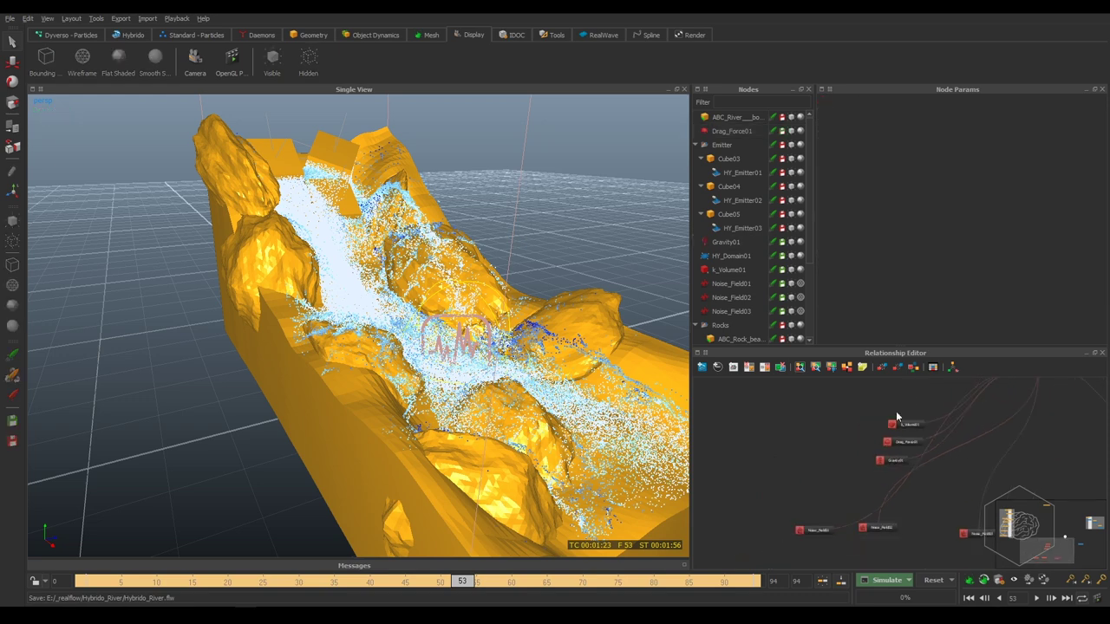
pyautogui.moveTo(909, 392)
pyautogui.mouseDown()
pyautogui.moveTo(859, 468)
pyautogui.moveTo(798, 469)
pyautogui.mouseUp()
pyautogui.moveTo(873, 501); pyautogui.dragTo(827, 449, button='middle')
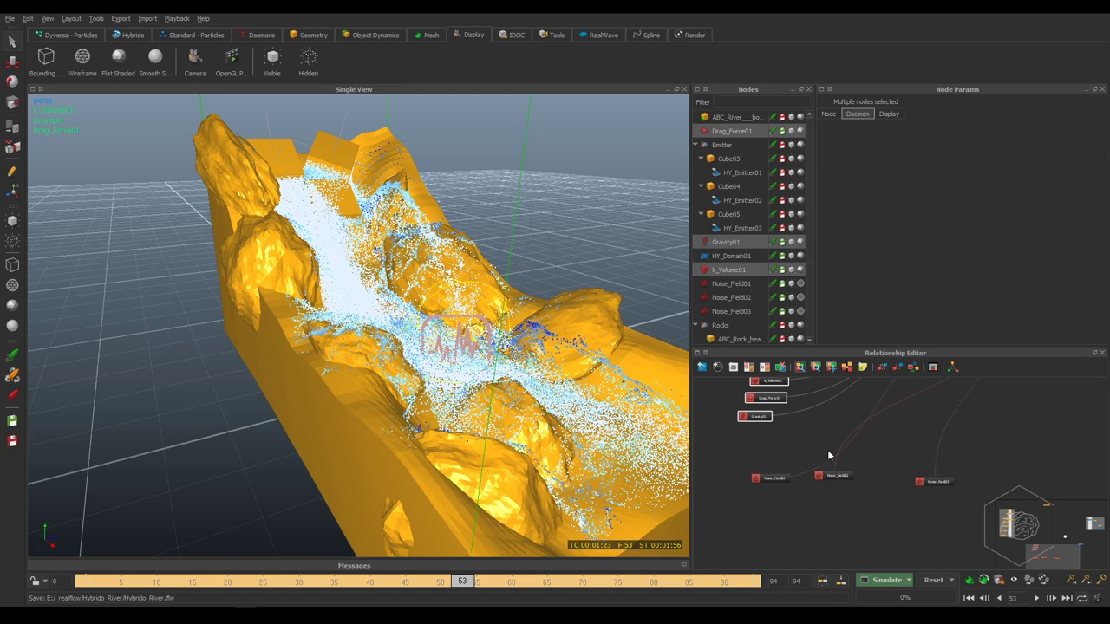
pyautogui.moveTo(829, 478); pyautogui.dragTo(870, 482)
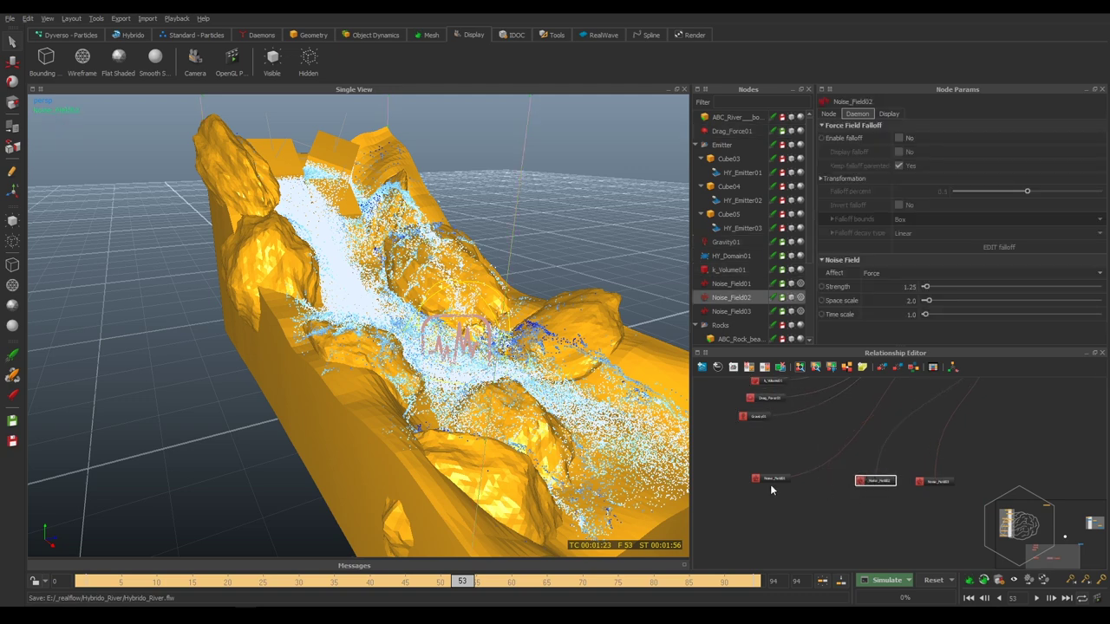
pyautogui.moveTo(770, 486); pyautogui.dragTo(802, 484)
pyautogui.moveTo(803, 484); pyautogui.dragTo(728, 489, button='middle')
# Select Noise_Field03 and orbit the viewport to see where it sits in the river.
pyautogui.moveTo(944, 446); pyautogui.dragTo(841, 490)
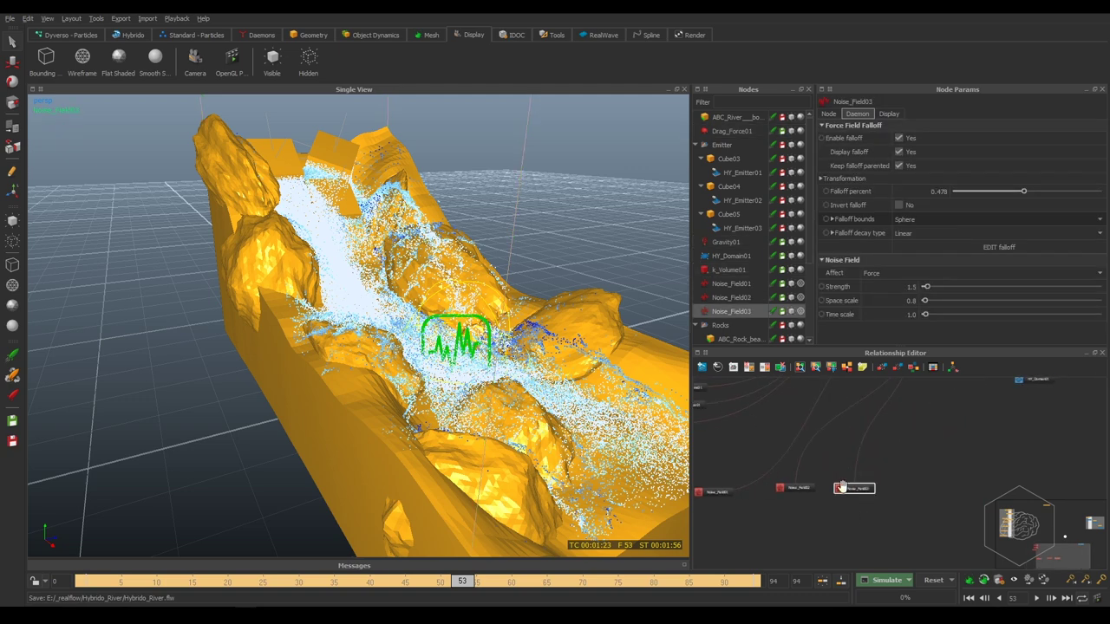
pyautogui.moveTo(942, 442); pyautogui.dragTo(934, 483, button='middle')
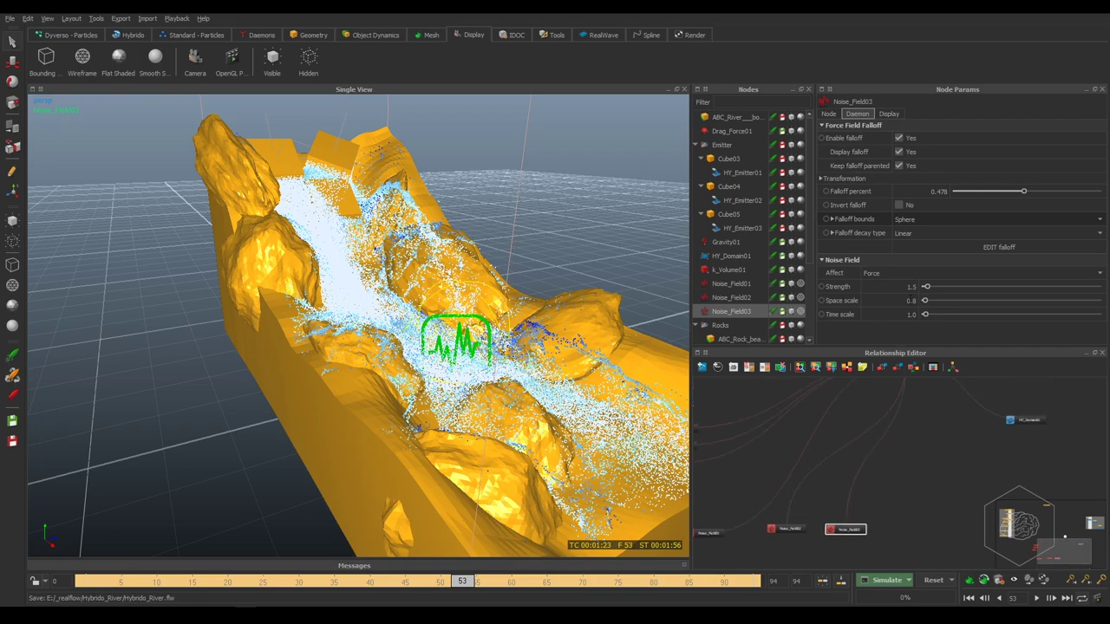
pyautogui.moveTo(495, 358)
pyautogui.keyDown('alt'); pyautogui.mouseDown()
pyautogui.moveTo(475, 302)
pyautogui.moveTo(423, 282)
pyautogui.mouseUp(); pyautogui.keyUp('alt')
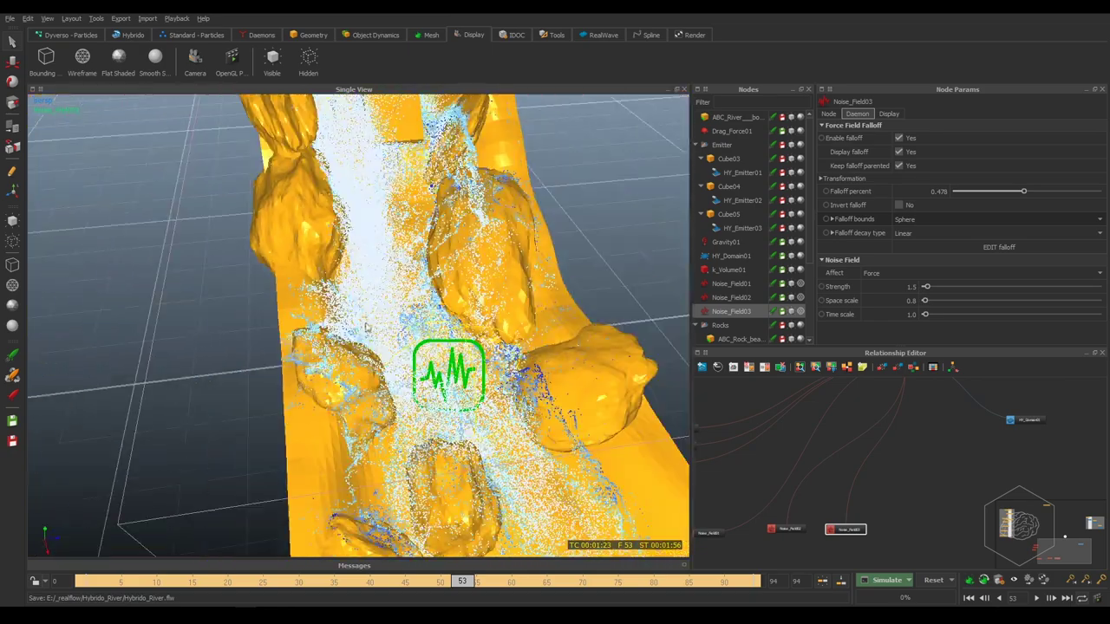
pyautogui.moveTo(367, 326)
pyautogui.keyDown('alt'); pyautogui.mouseDown()
pyautogui.moveTo(297, 334)
pyautogui.moveTo(421, 361)
pyautogui.moveTo(451, 353)
pyautogui.mouseUp(); pyautogui.keyUp('alt')
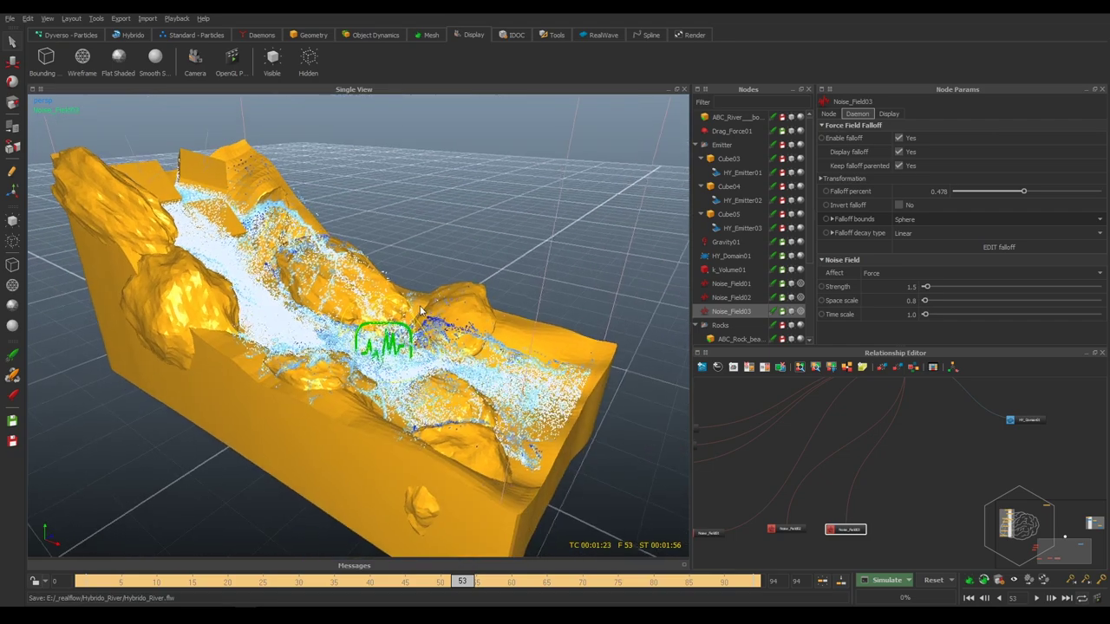
# Orbit the viewport in close on the splash where the emitters hit the rock.
pyautogui.keyDown('alt'); pyautogui.moveTo(420, 311); pyautogui.dragTo(345, 343); pyautogui.keyUp('alt')
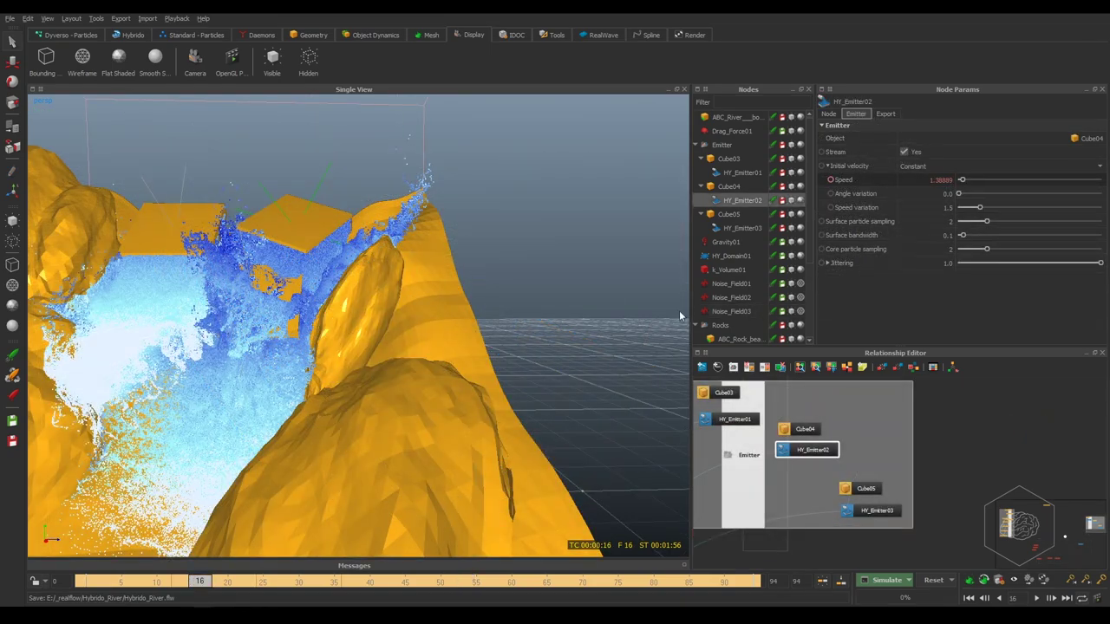
pyautogui.moveTo(58, 159)
pyautogui.keyDown('alt'); pyautogui.mouseDown()
pyautogui.moveTo(363, 246)
pyautogui.moveTo(326, 282)
pyautogui.mouseUp(); pyautogui.keyUp('alt')
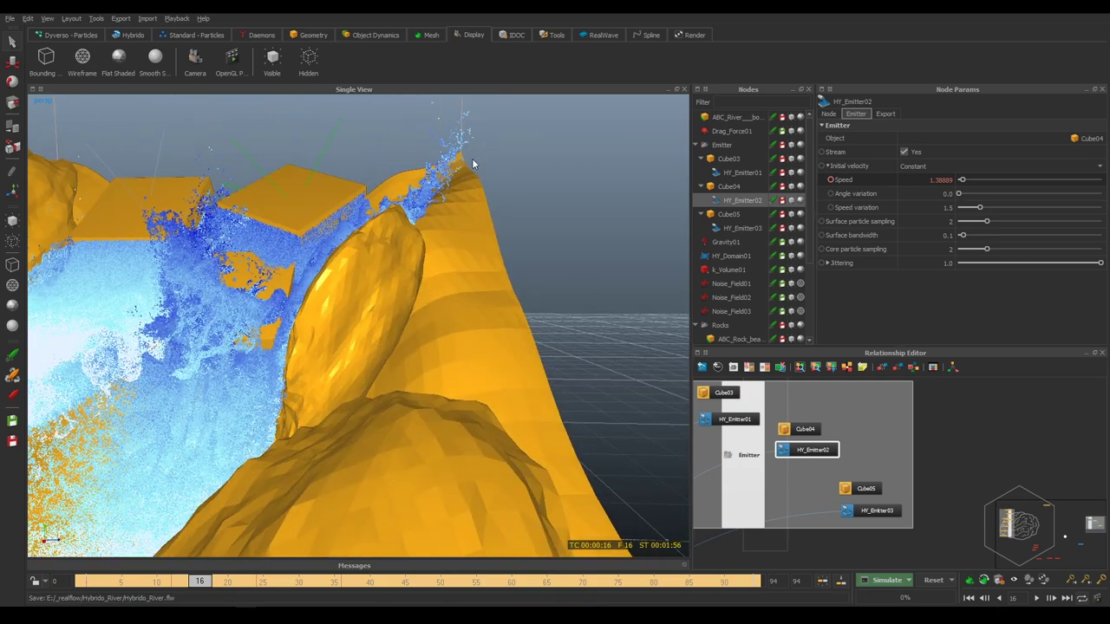
pyautogui.keyDown('alt'); pyautogui.moveTo(472, 162); pyautogui.dragTo(306, 336); pyautogui.keyUp('alt')
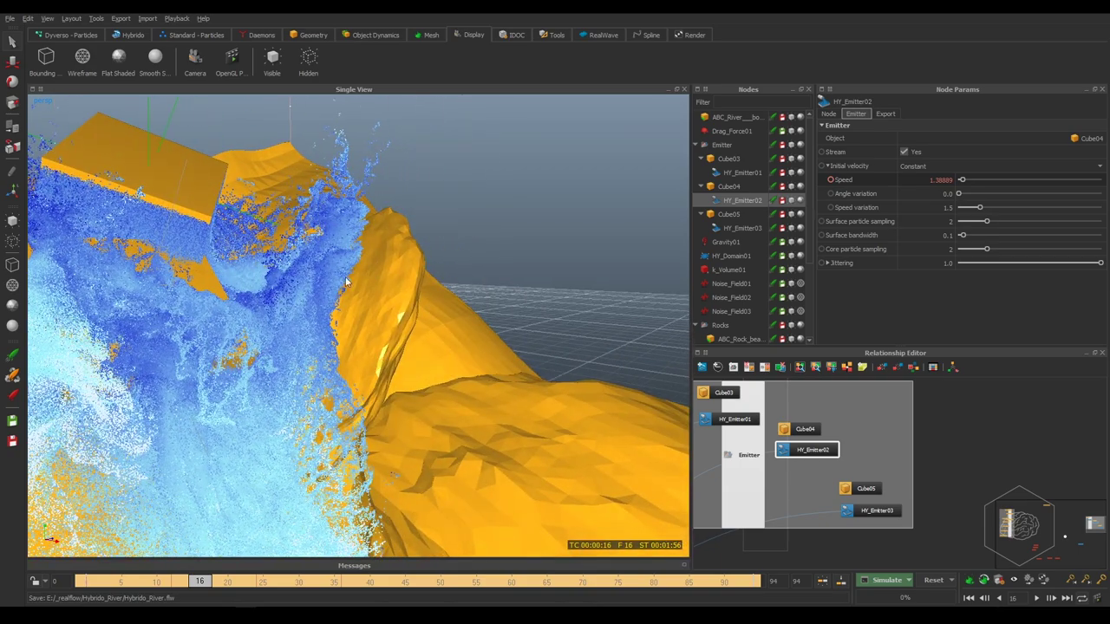
pyautogui.moveTo(346, 282)
pyautogui.keyDown('alt'); pyautogui.mouseDown()
pyautogui.moveTo(248, 346)
pyautogui.moveTo(269, 287)
pyautogui.moveTo(280, 302)
pyautogui.moveTo(265, 270)
pyautogui.moveTo(465, 267)
pyautogui.moveTo(426, 288)
pyautogui.moveTo(316, 197)
pyautogui.moveTo(321, 189)
pyautogui.moveTo(375, 407)
pyautogui.moveTo(373, 379)
pyautogui.mouseUp(); pyautogui.keyUp('alt')
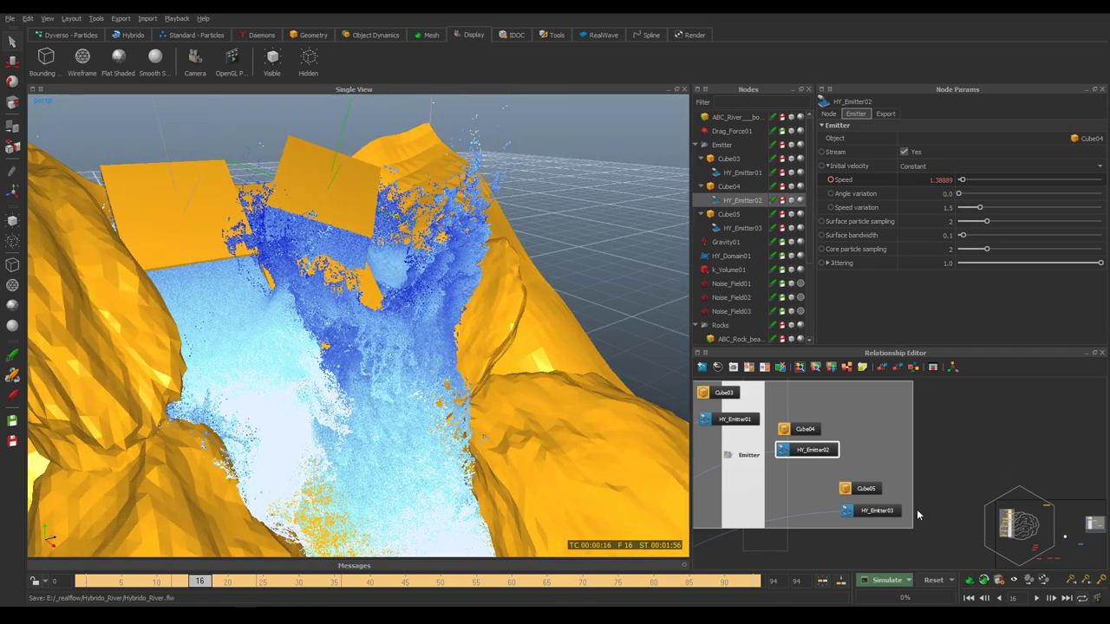
pyautogui.moveTo(917, 515); pyautogui.dragTo(992, 559, button='middle')
# Set HY_Emitter01's speed variation to 0.25.
pyautogui.click(805, 463)
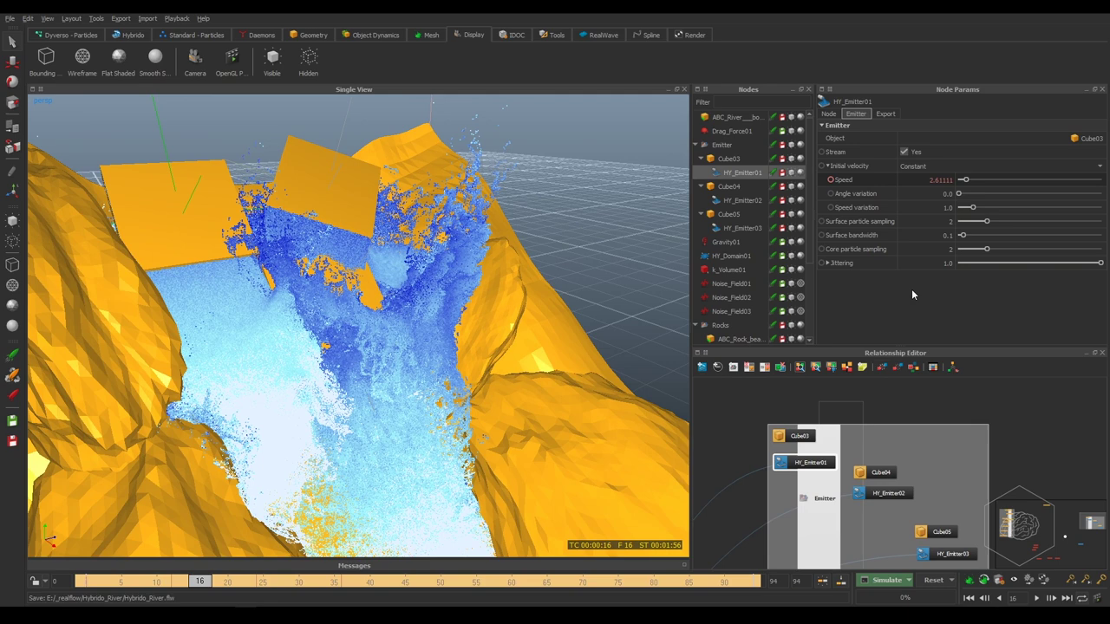
pyautogui.doubleClick(931, 207)
pyautogui.write('0.25')
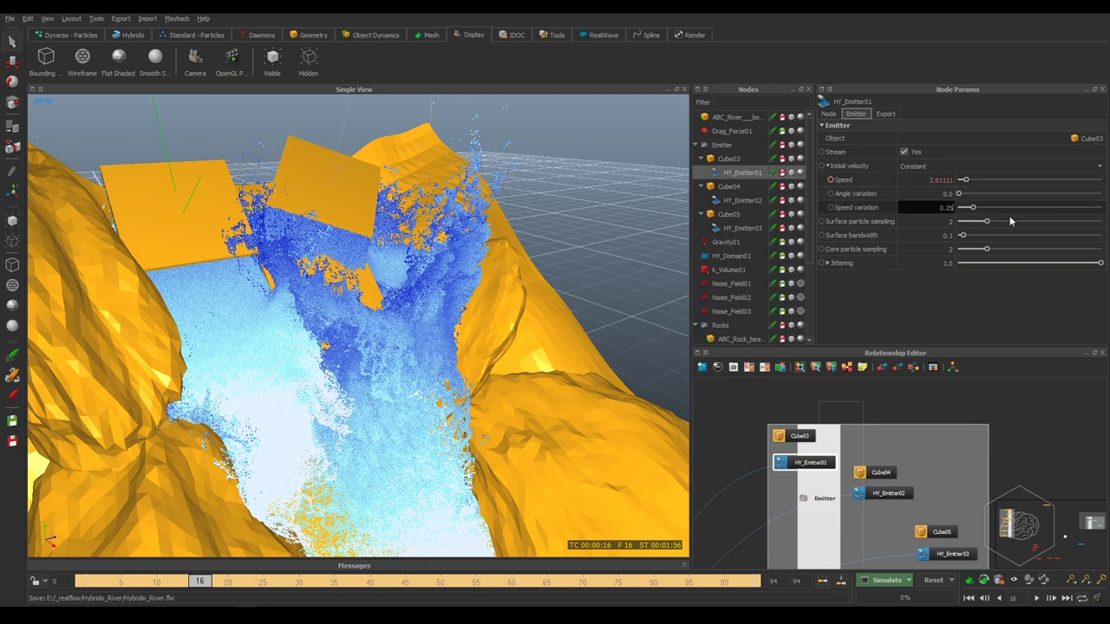
pyautogui.press('Return')
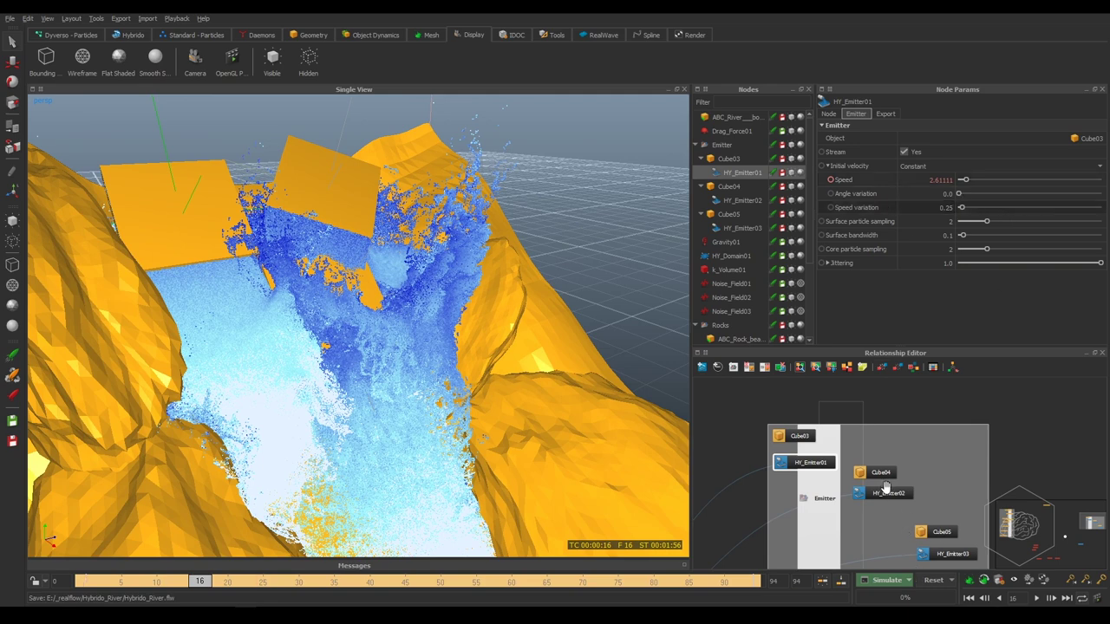
# Set HY_Emitter02's speed variation to 0.2.
pyautogui.click(885, 491)
pyautogui.doubleClick(942, 207)
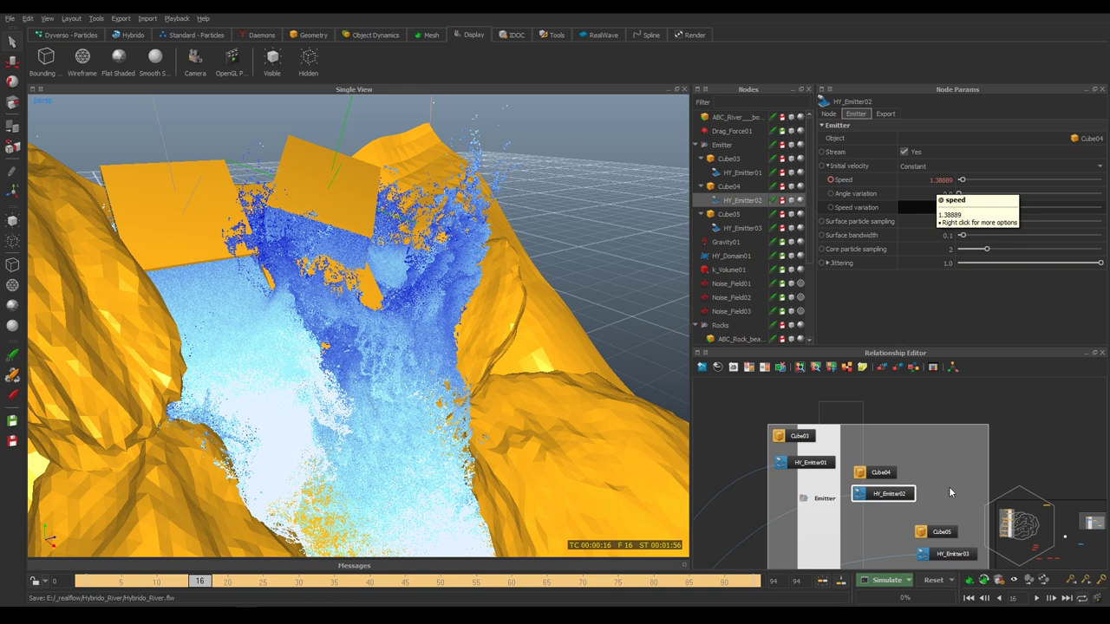
pyautogui.click(805, 472)
pyautogui.click(822, 463)
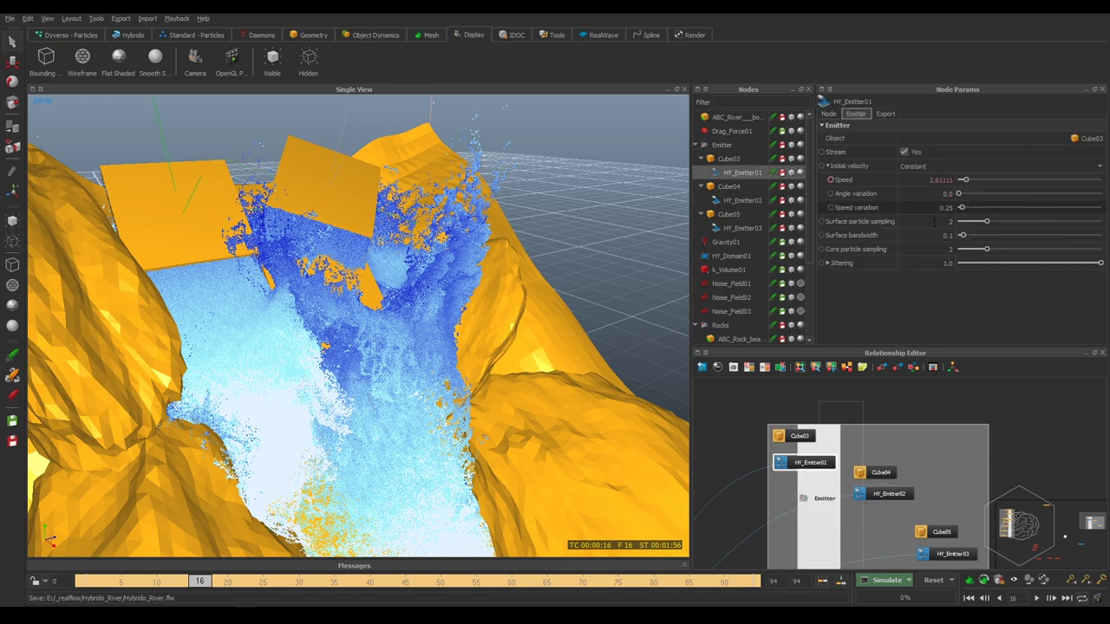
pyautogui.click(884, 494)
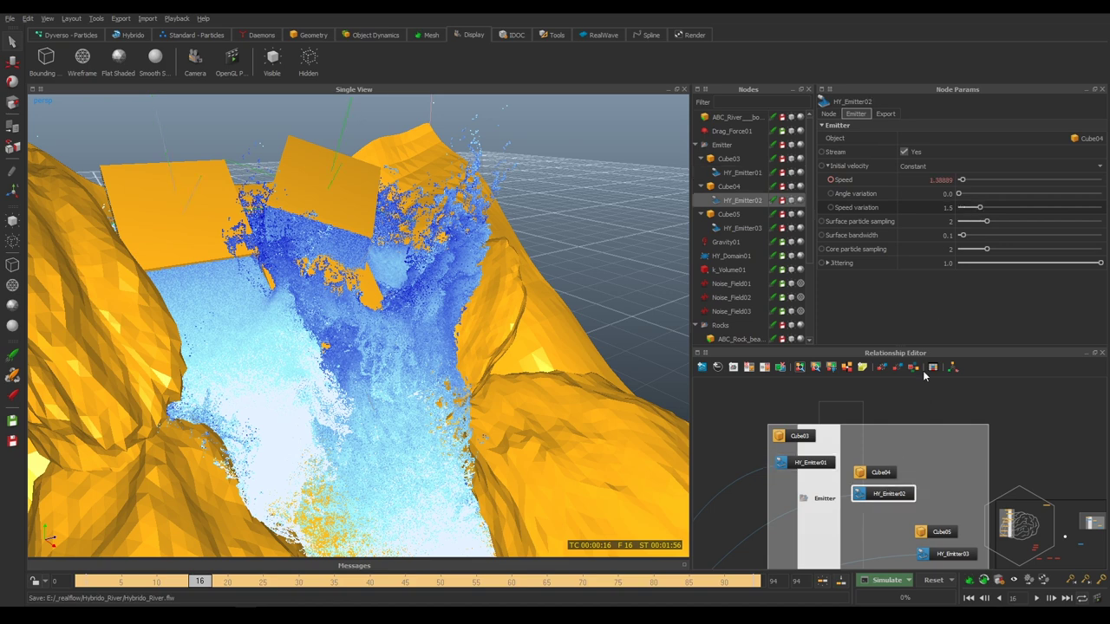
pyautogui.doubleClick(928, 209)
pyautogui.write('0.2')
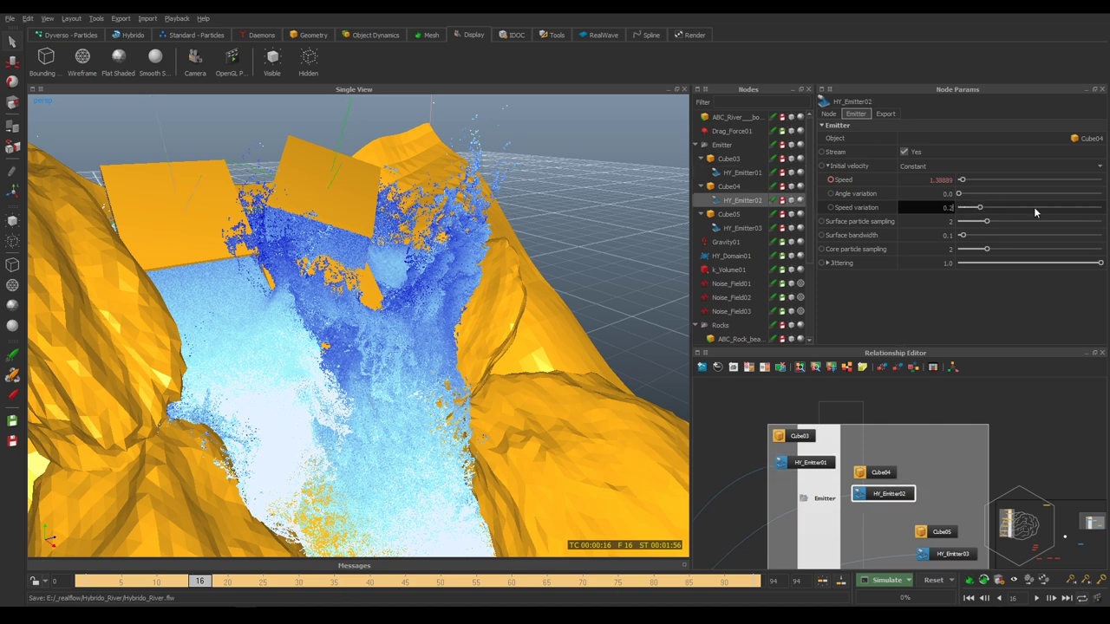
pyautogui.press('Return')
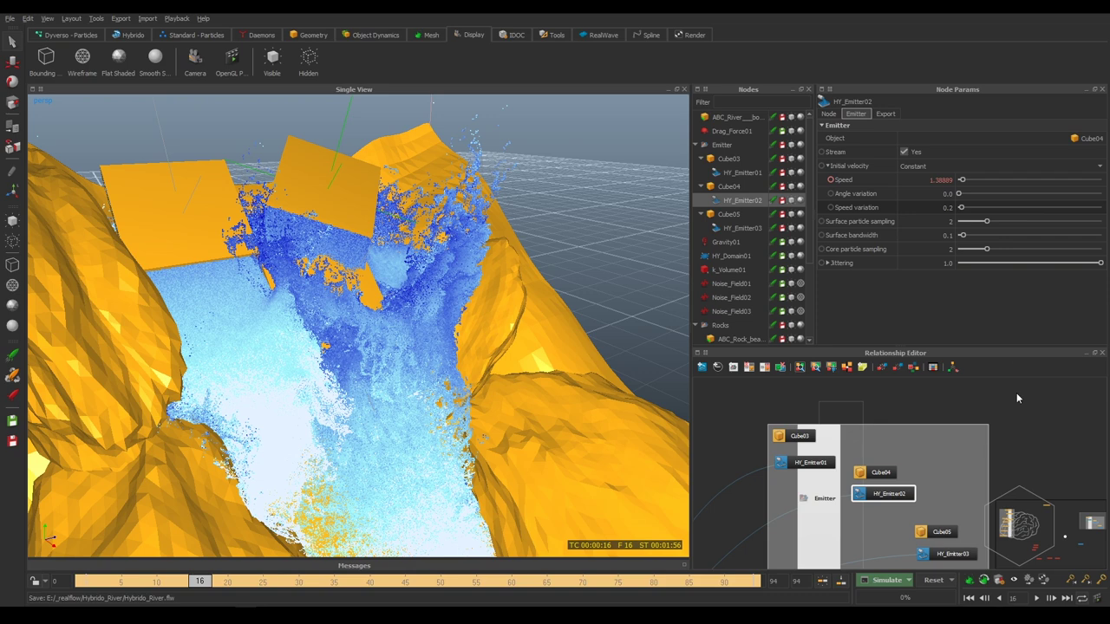
# Set HY_Emitter03's speed variation to 0.15.
pyautogui.moveTo(1018, 398); pyautogui.dragTo(1002, 405, button='middle')
pyautogui.click(918, 516)
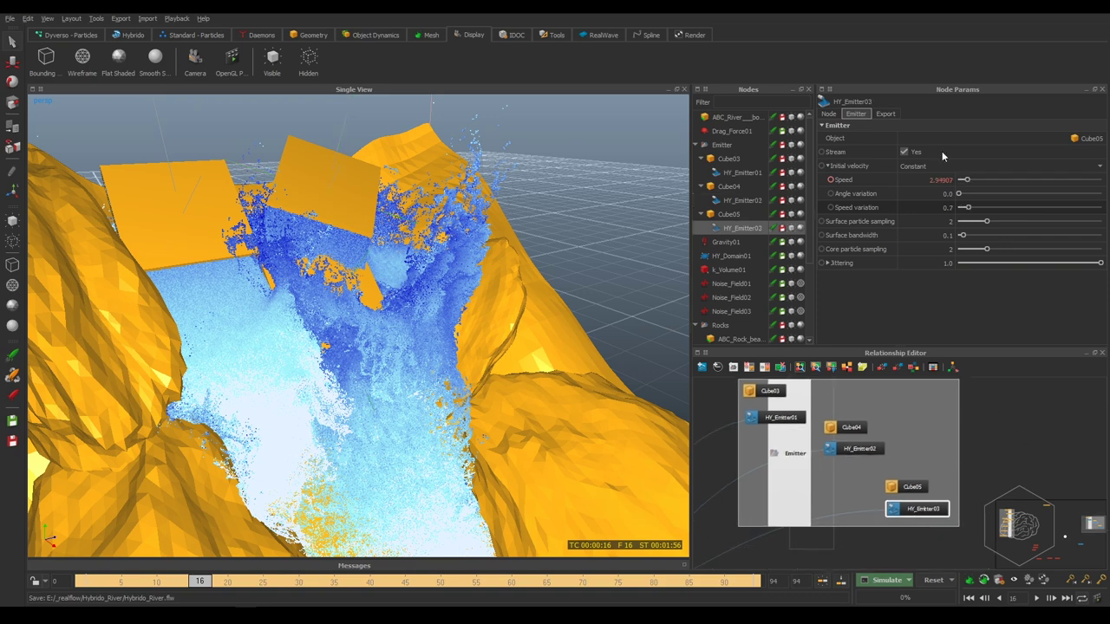
pyautogui.doubleClick(948, 207)
pyautogui.write('0.15')
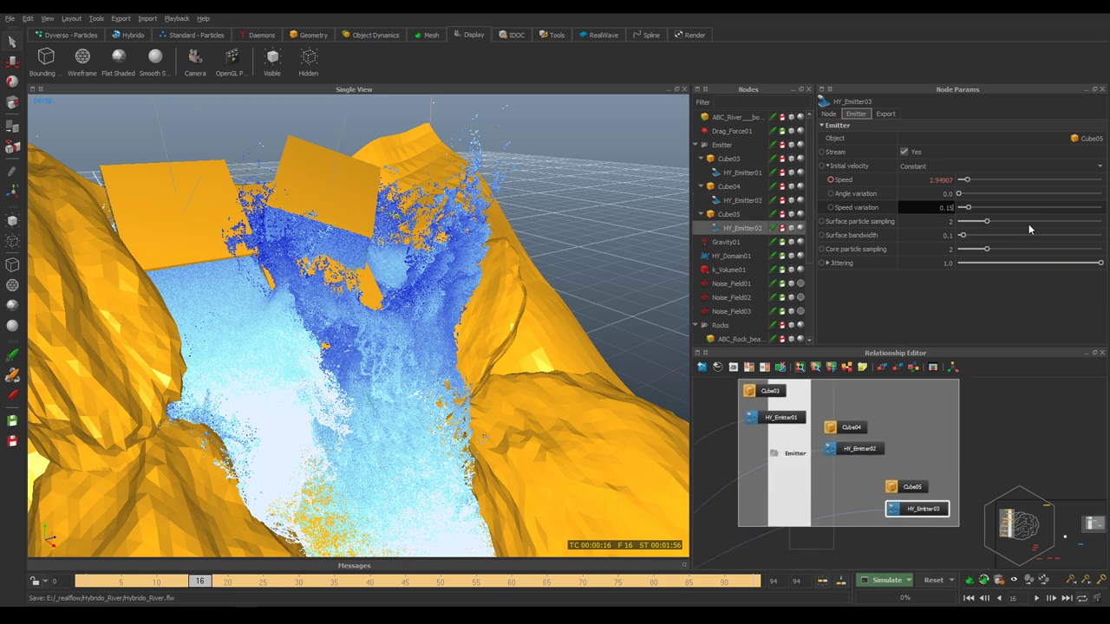
pyautogui.press('Return')
pyautogui.moveTo(1031, 378); pyautogui.dragTo(1020, 447, button='middle')
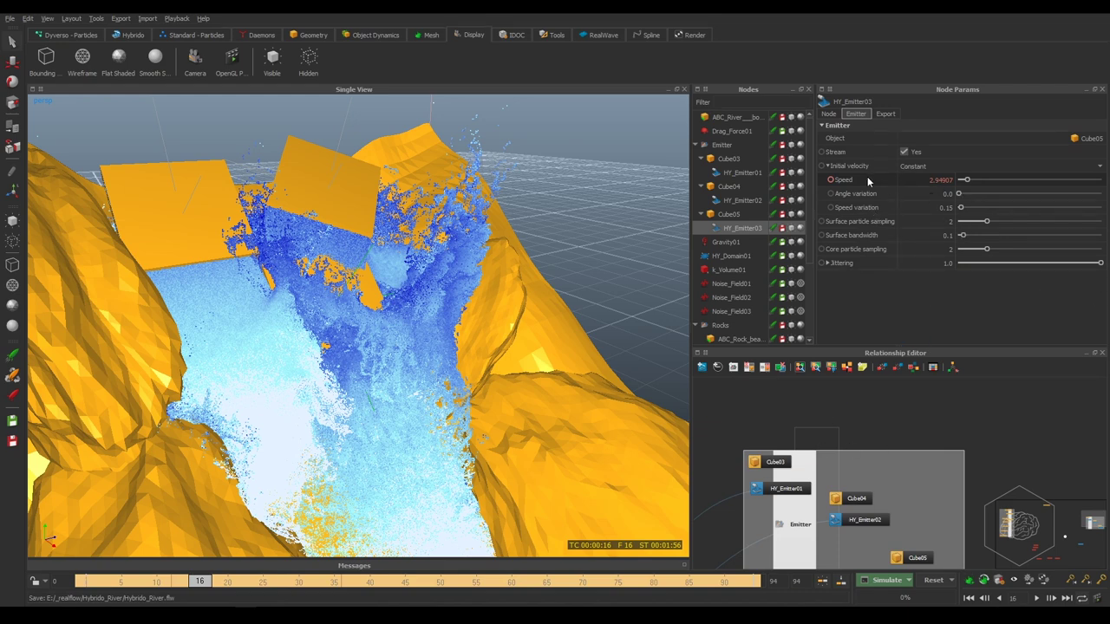
# Open HY_Emitter03's speed curve and drag both end keys lower.
pyautogui.doubleClick(992, 182)
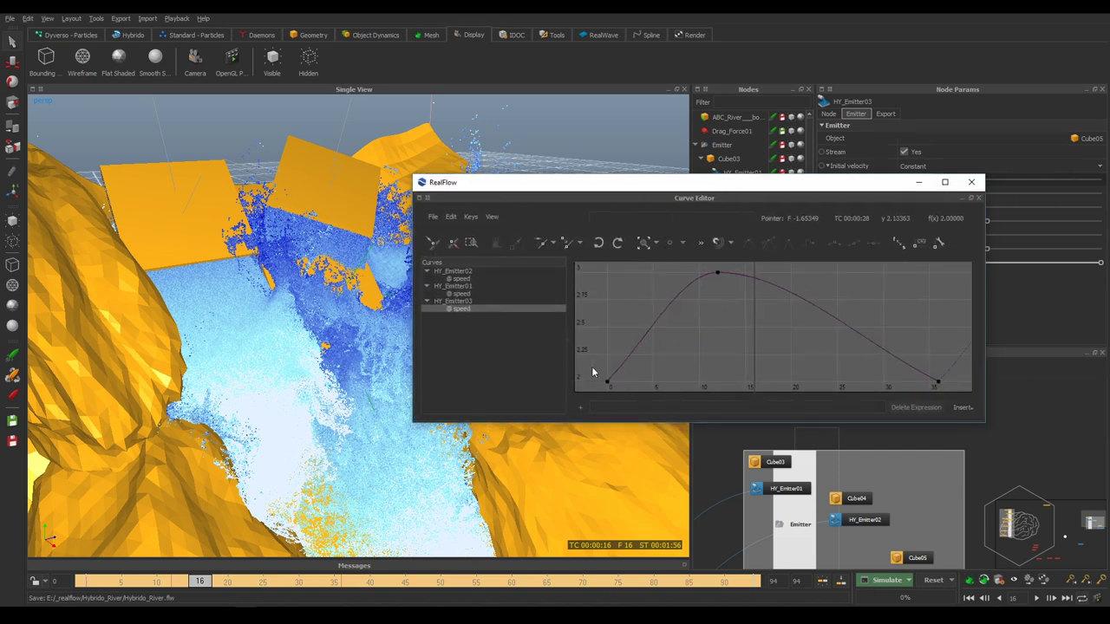
pyautogui.moveTo(592, 368); pyautogui.dragTo(989, 399)
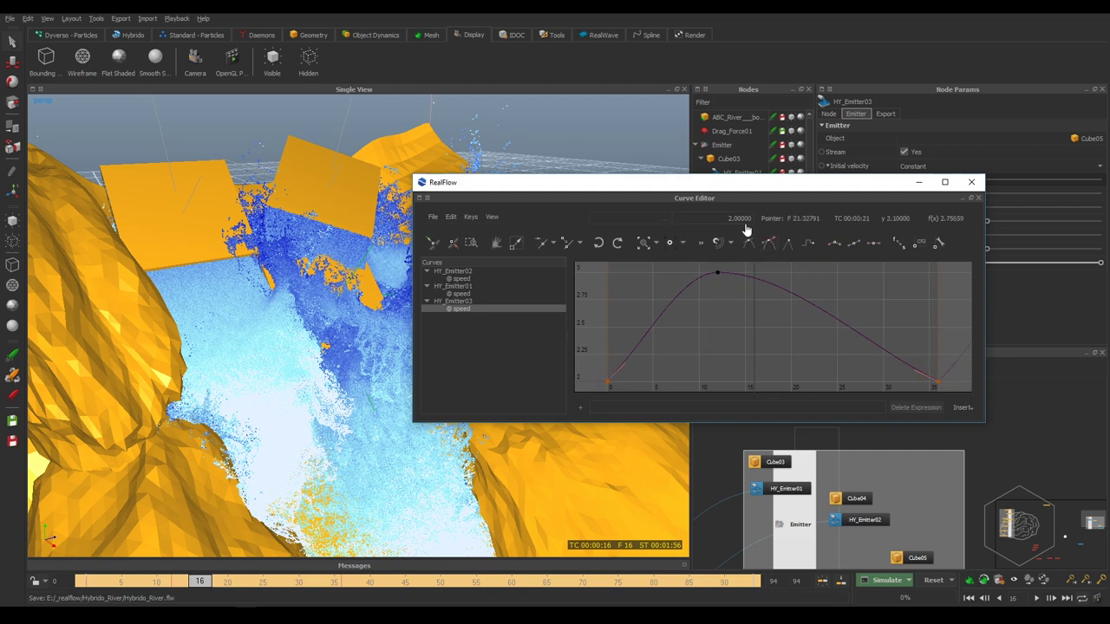
pyautogui.doubleClick(739, 220)
pyautogui.moveTo(739, 227)
pyautogui.mouseDown()
pyautogui.moveTo(694, 228)
pyautogui.moveTo(730, 299)
pyautogui.mouseUp()
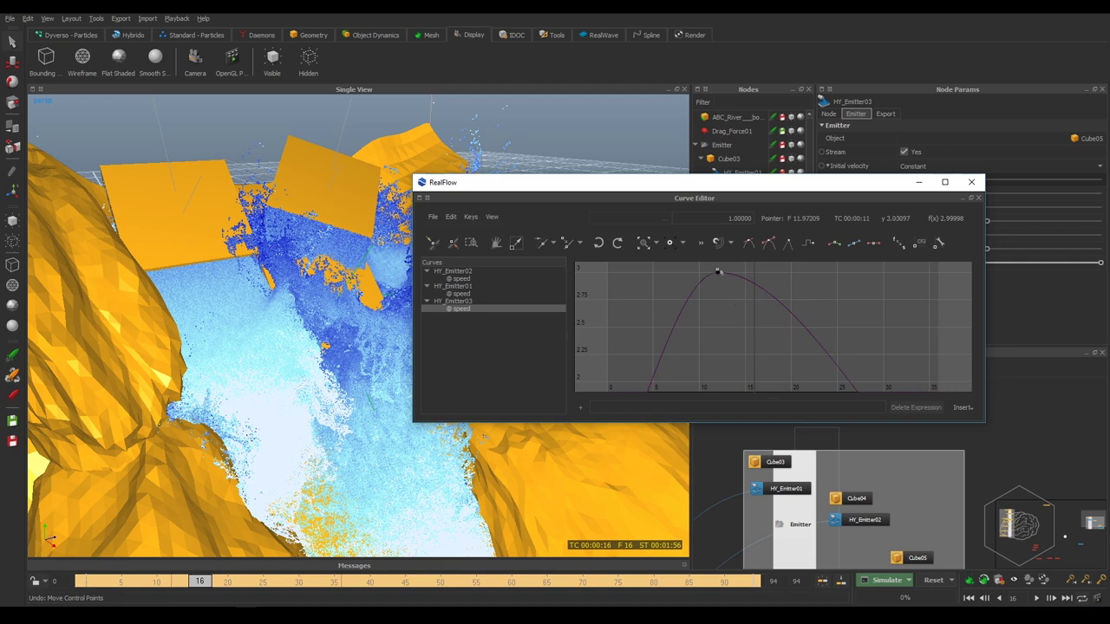
# Set the speed curve's peak key to 1.8, after first trying 2.
pyautogui.click(719, 274)
pyautogui.doubleClick(735, 219)
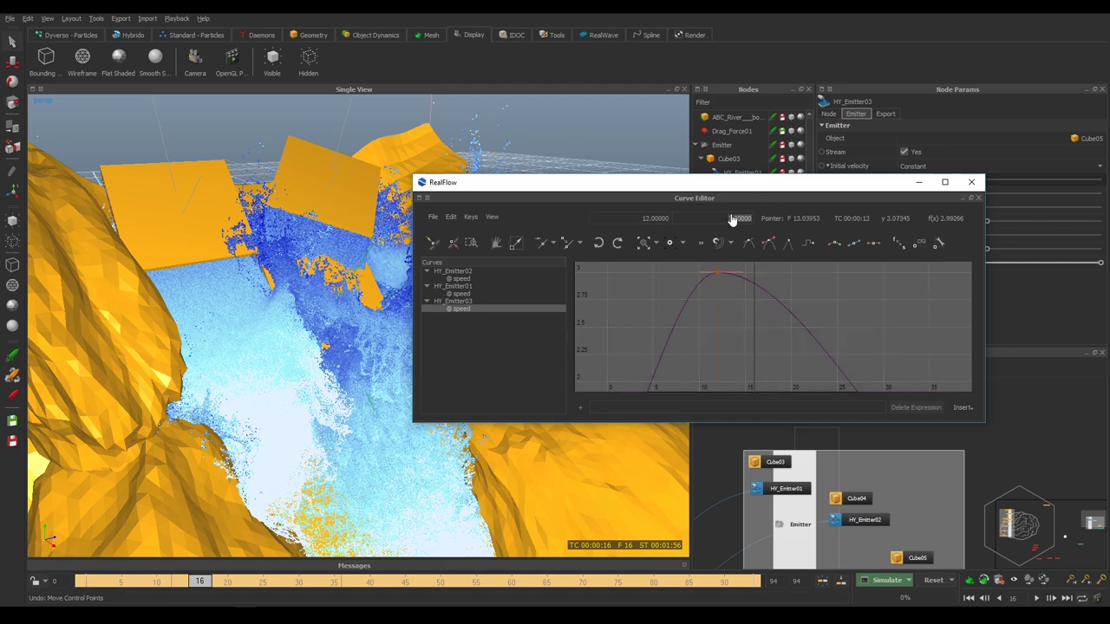
pyautogui.write('2')
pyautogui.press('Return')
pyautogui.doubleClick(732, 219)
pyautogui.write('1.8')
pyautogui.press('Return')
# Show HY_Emitter01's speed curve and set both end keys to 1.
pyautogui.click(460, 293)
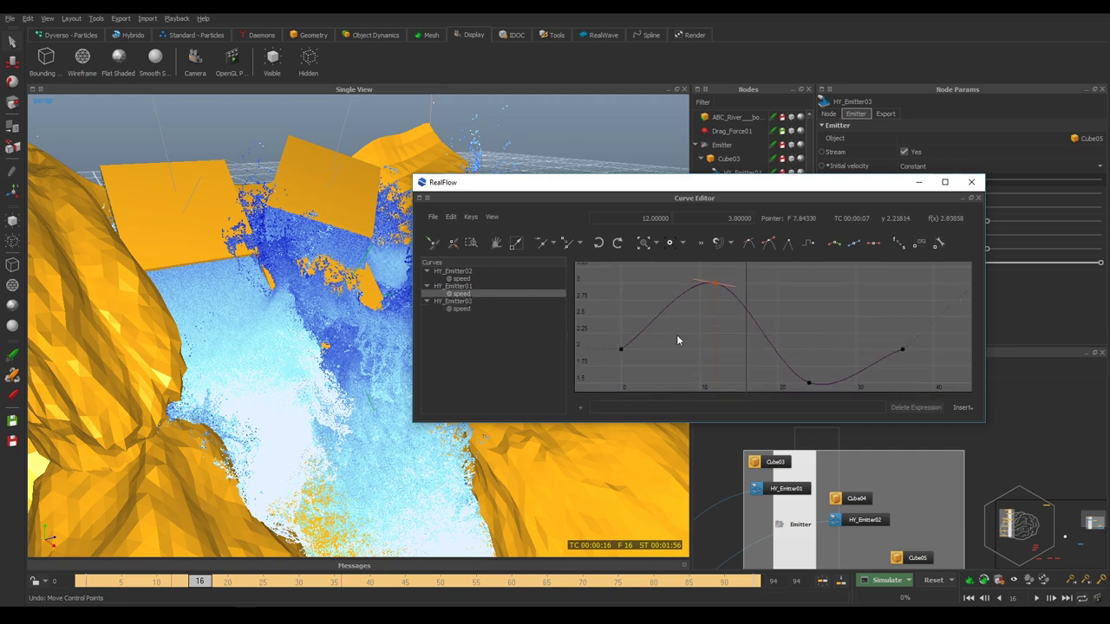
pyautogui.moveTo(603, 329); pyautogui.dragTo(957, 378)
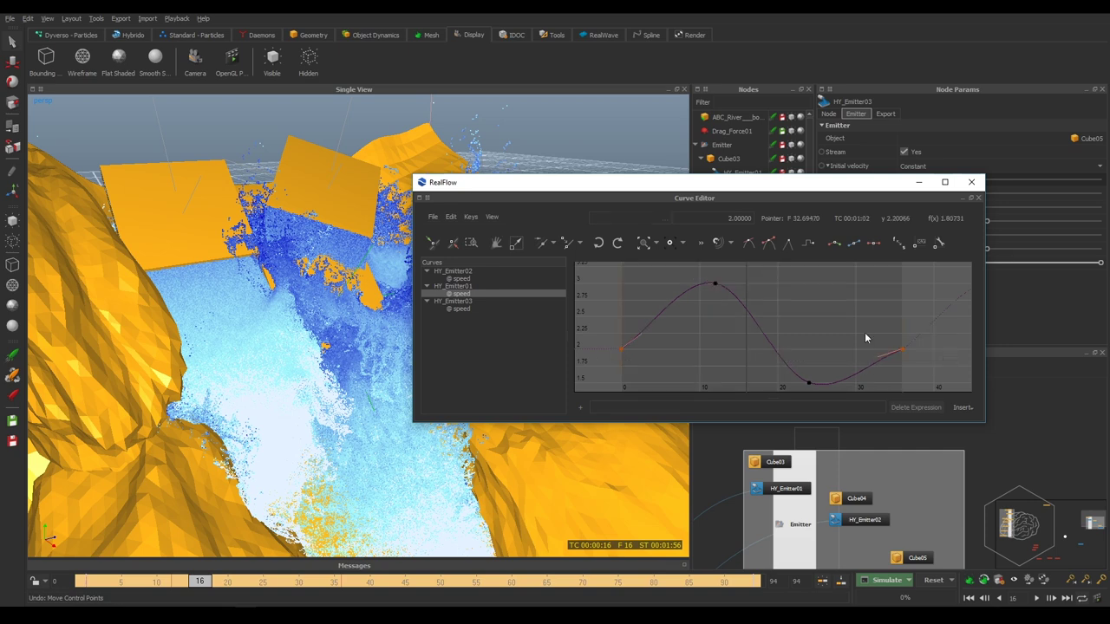
pyautogui.doubleClick(725, 219)
pyautogui.write('1')
pyautogui.press('Return')
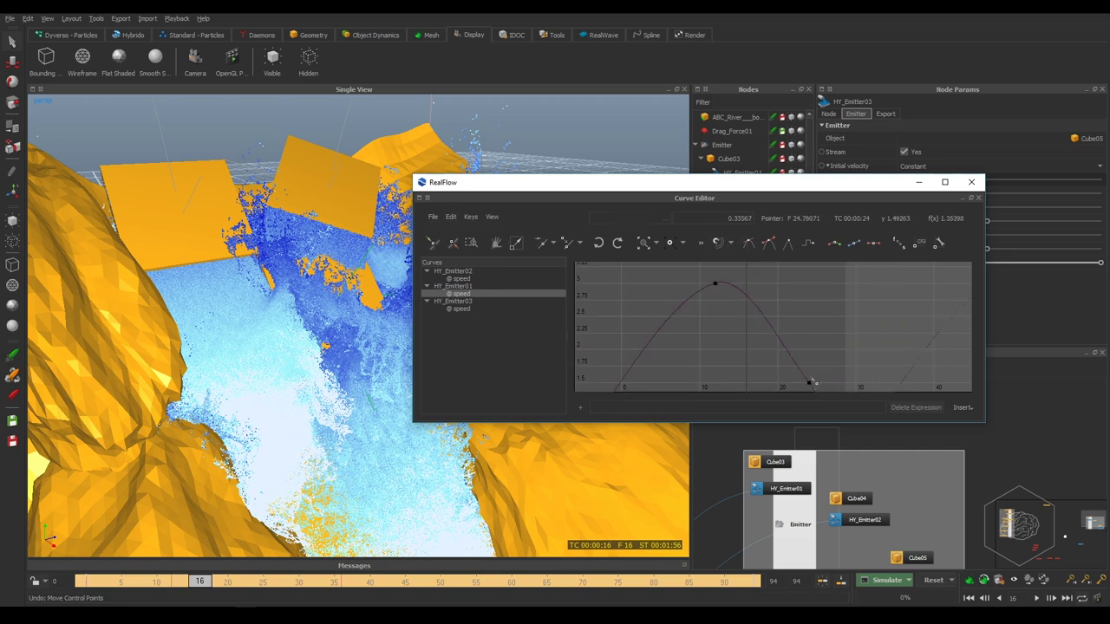
# Set the frame-24 end key to 0.5 and the frame-12 peak to 1.7.
pyautogui.click(810, 381)
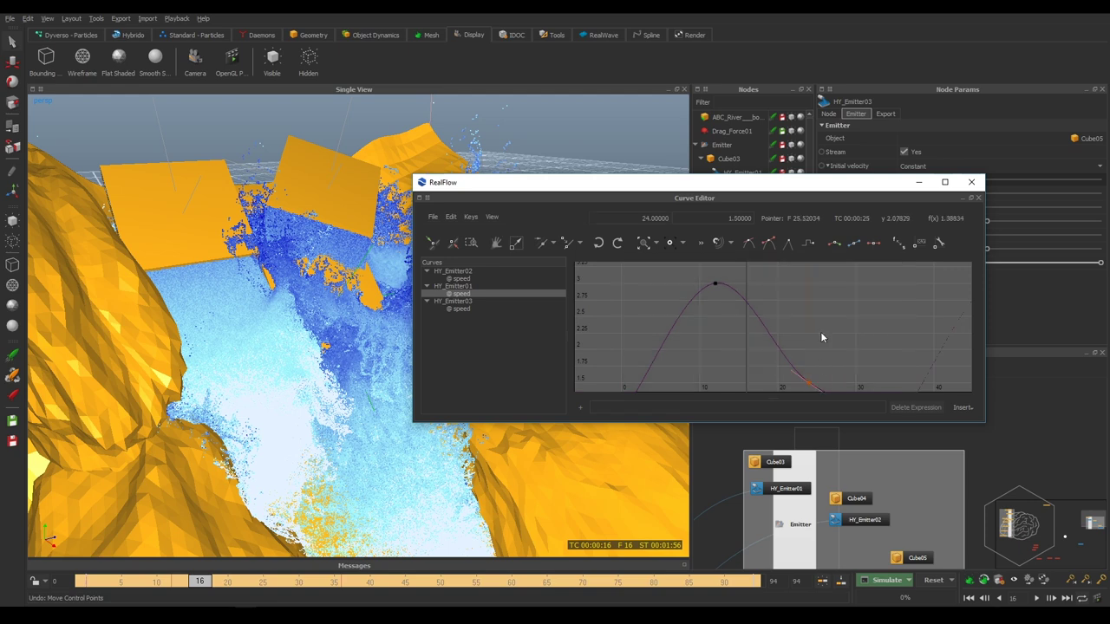
pyautogui.doubleClick(727, 221)
pyautogui.write('0.5')
pyautogui.press('Return')
pyautogui.click(717, 284)
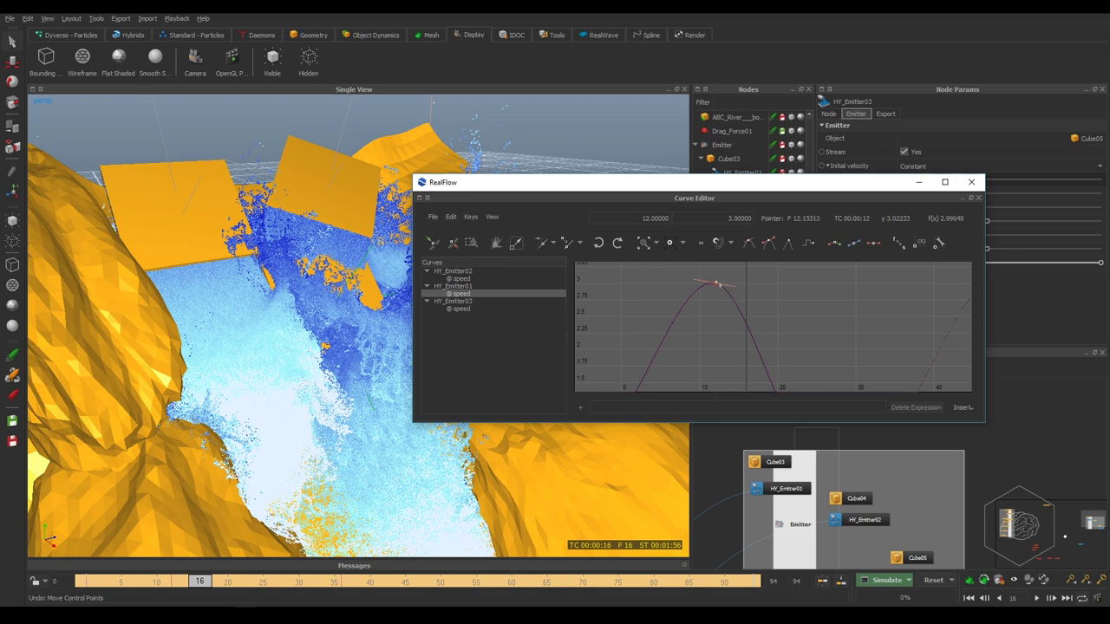
pyautogui.doubleClick(740, 221)
pyautogui.press('BackSpace')
pyautogui.write('1.7')
pyautogui.press('Return')
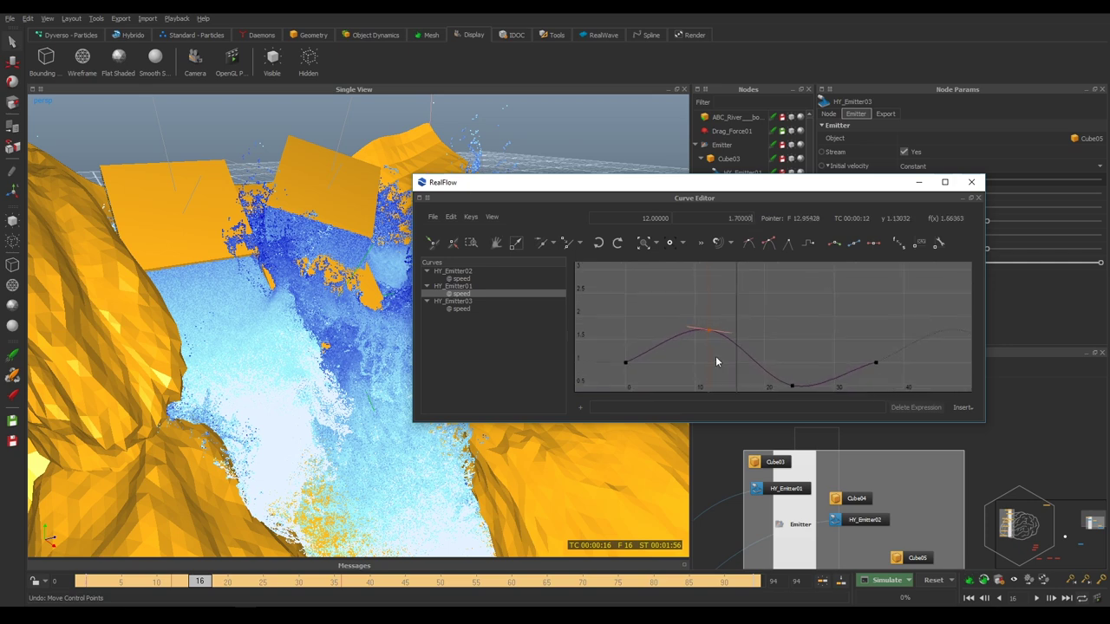
# Show HY_Emitter02's speed curve and set both end keys to 1.
pyautogui.click(455, 287)
pyautogui.click(458, 278)
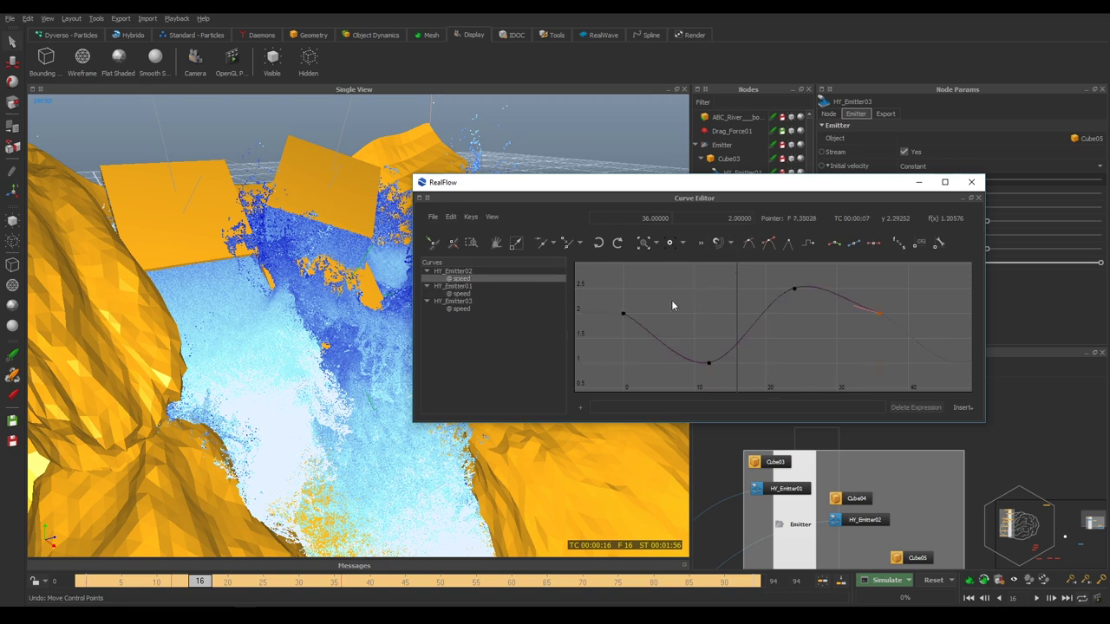
pyautogui.moveTo(911, 307); pyautogui.dragTo(845, 343)
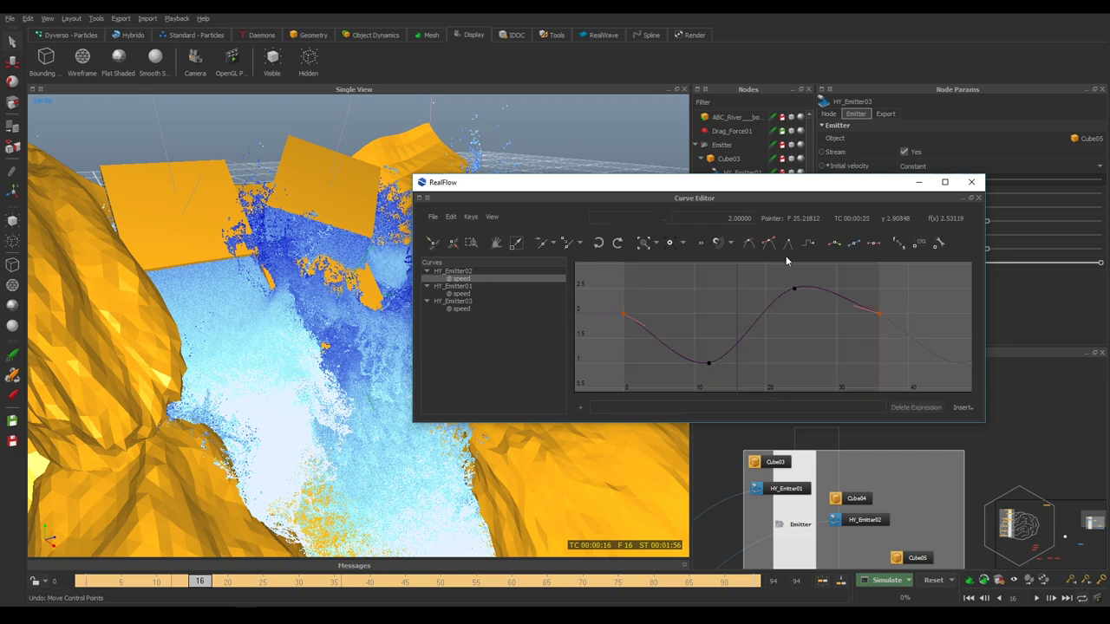
pyautogui.doubleClick(730, 220)
pyautogui.write('1')
pyautogui.press('Return')
# Lower the frame-12 key to 0.45, after first trying 0.7.
pyautogui.click(699, 364)
pyautogui.click(706, 365)
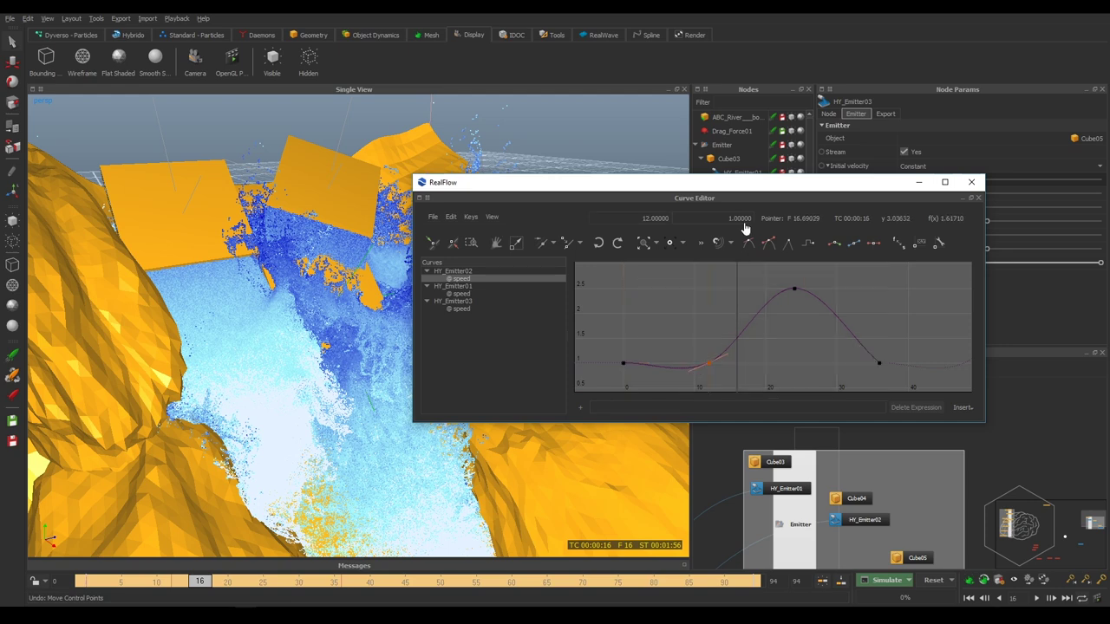
pyautogui.write('0.7')
pyautogui.press('Return')
pyautogui.click(742, 219)
pyautogui.press('Return')
# Raise the frame-24 key to a 1.5 peak.
pyautogui.click(796, 287)
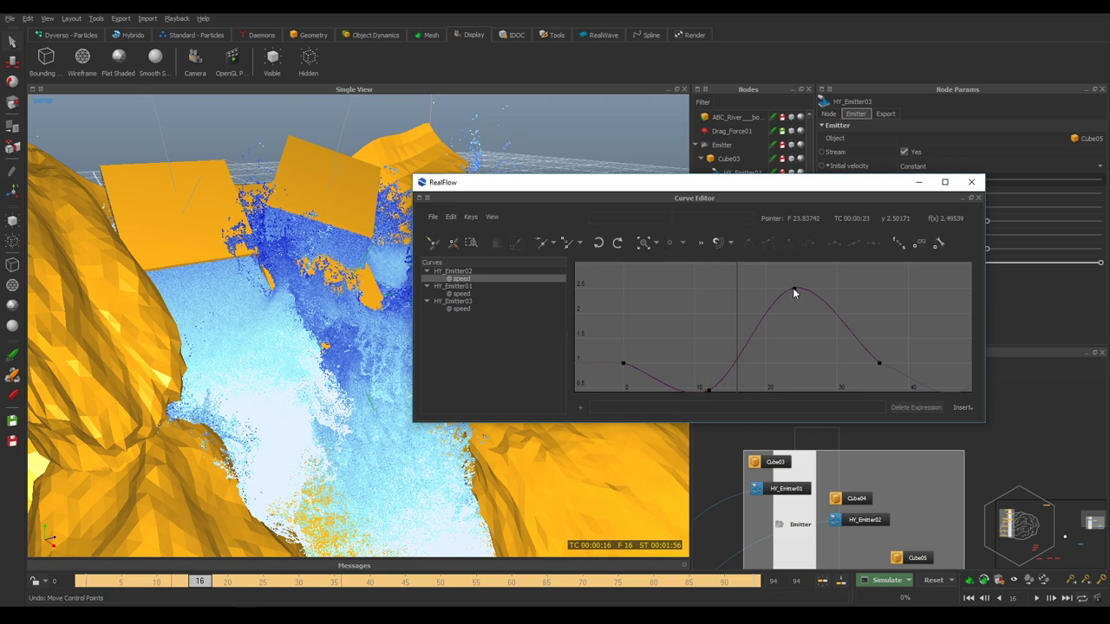
pyautogui.doubleClick(717, 221)
pyautogui.write('1.5')
pyautogui.press('Return')
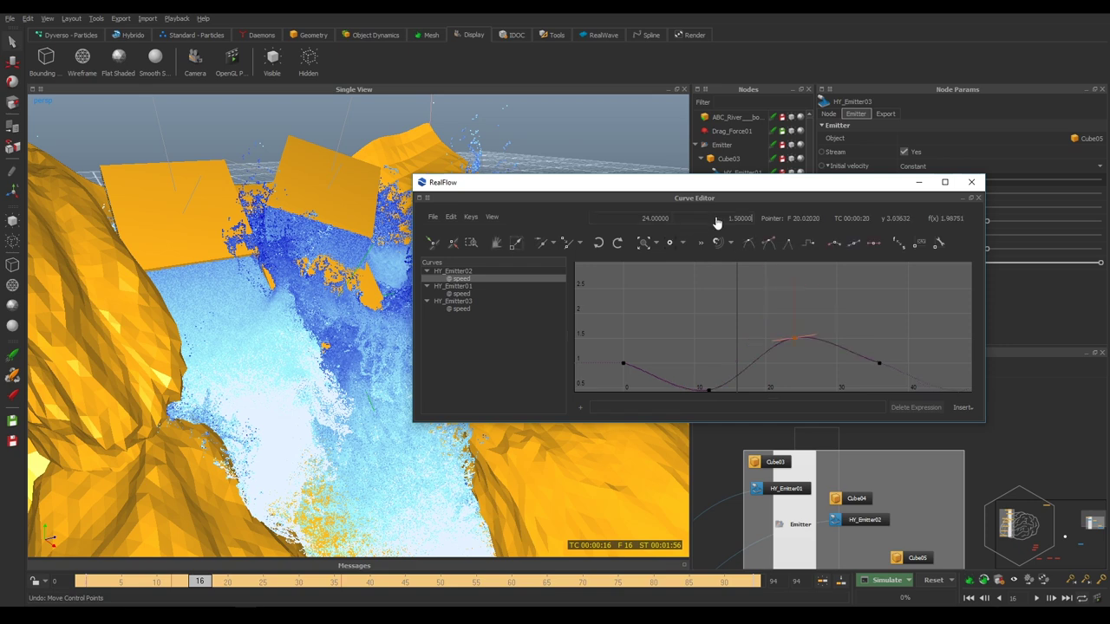
# Close the Curve Editor, save the scene, and step the timeline to frame 17.
pyautogui.click(972, 182)
pyautogui.hotkey('ctrl', 's')
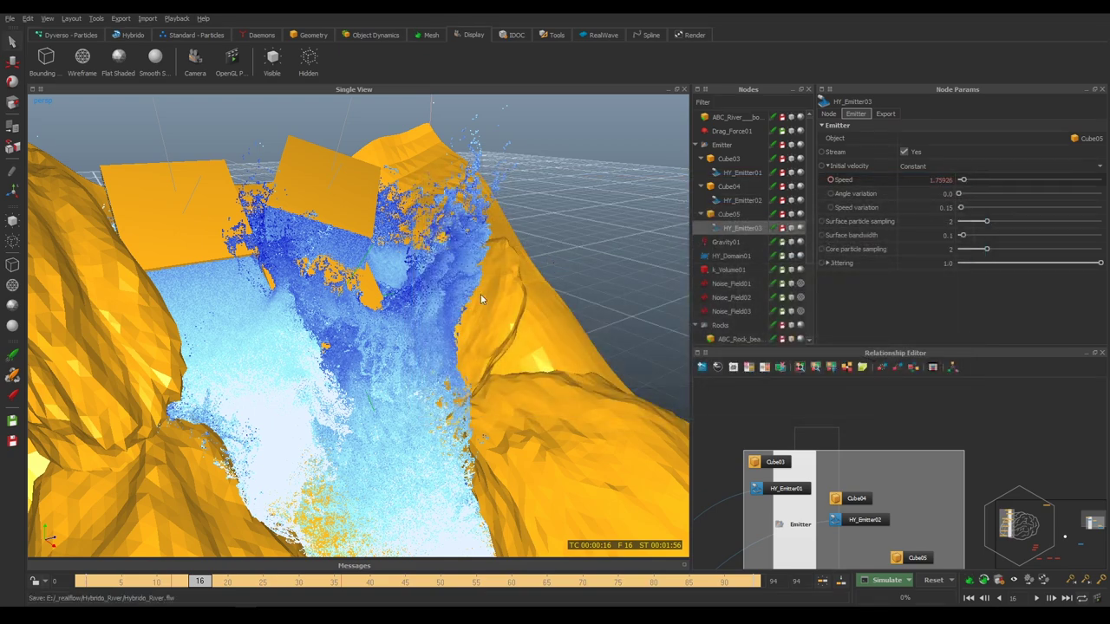
pyautogui.moveTo(490, 196)
pyautogui.keyDown('alt'); pyautogui.mouseDown()
pyautogui.moveTo(343, 347)
pyautogui.moveTo(303, 315)
pyautogui.mouseUp(); pyautogui.keyUp('alt')
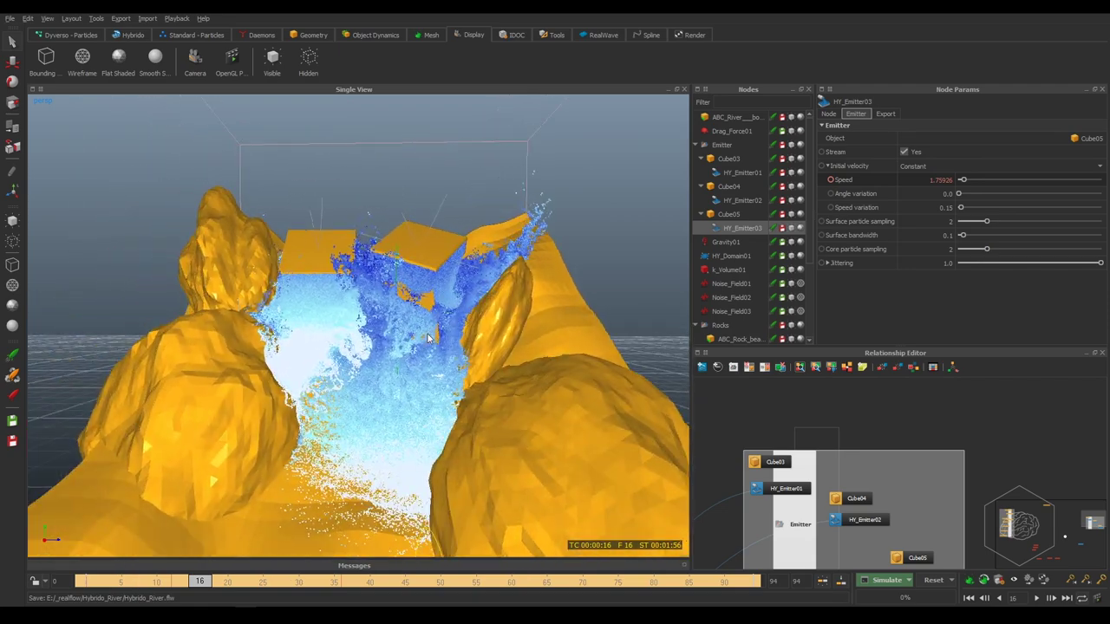
pyautogui.moveTo(401, 326)
pyautogui.keyDown('alt'); pyautogui.mouseDown()
pyautogui.moveTo(428, 338)
pyautogui.moveTo(440, 331)
pyautogui.mouseUp(); pyautogui.keyUp('alt')
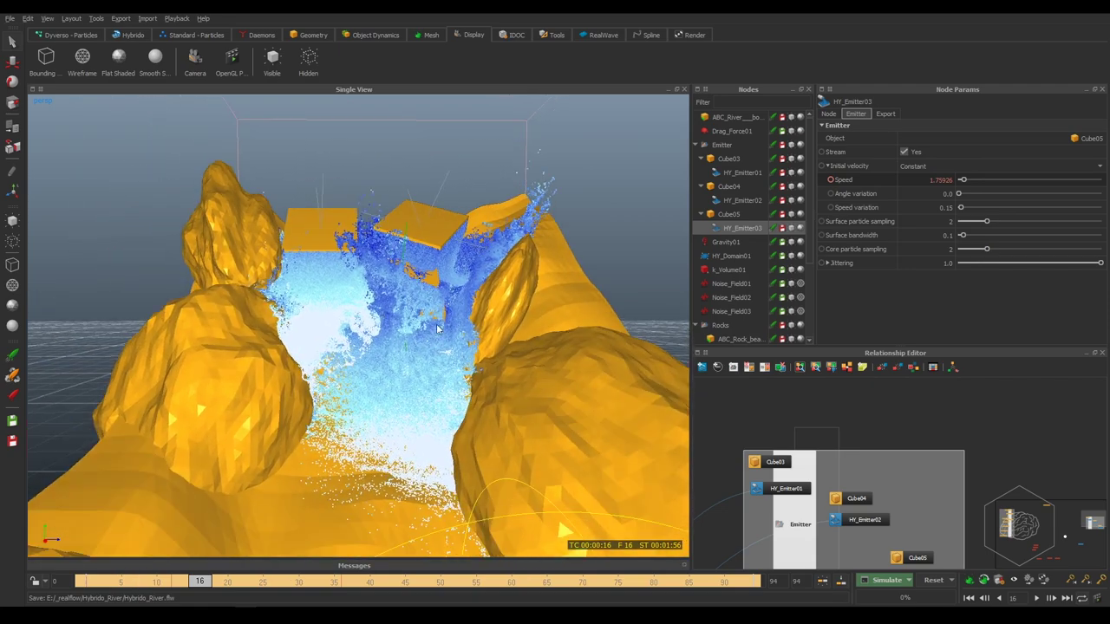
pyautogui.moveTo(204, 587); pyautogui.dragTo(214, 589)
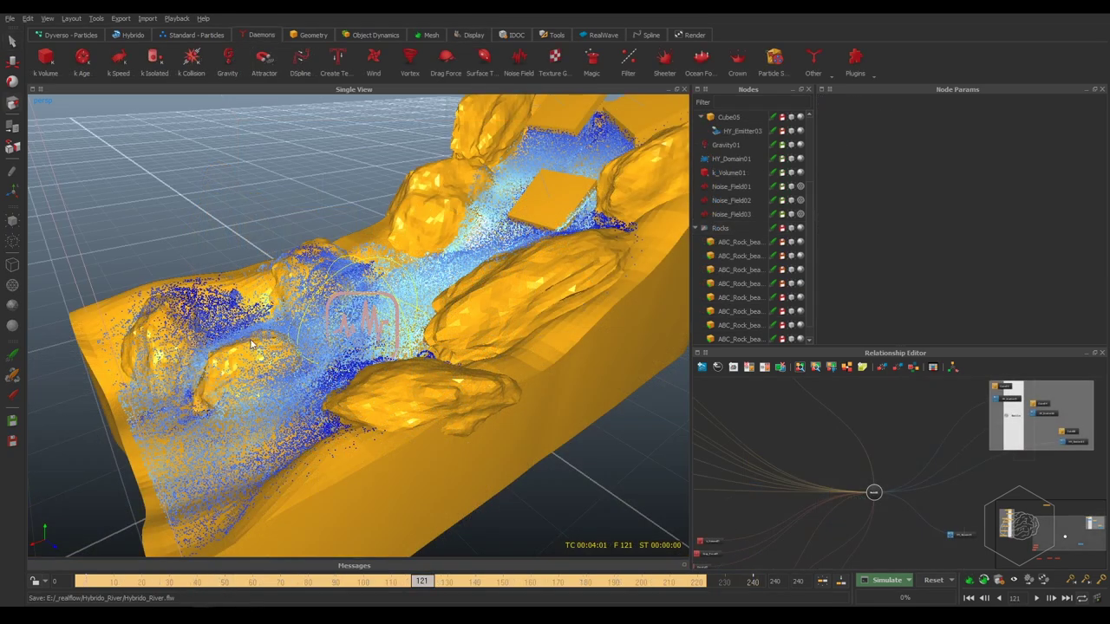
# Extend the playback range to 240, orbit the channel, and select HY_Emitter01 instead of Cube05.
pyautogui.click(822, 585)
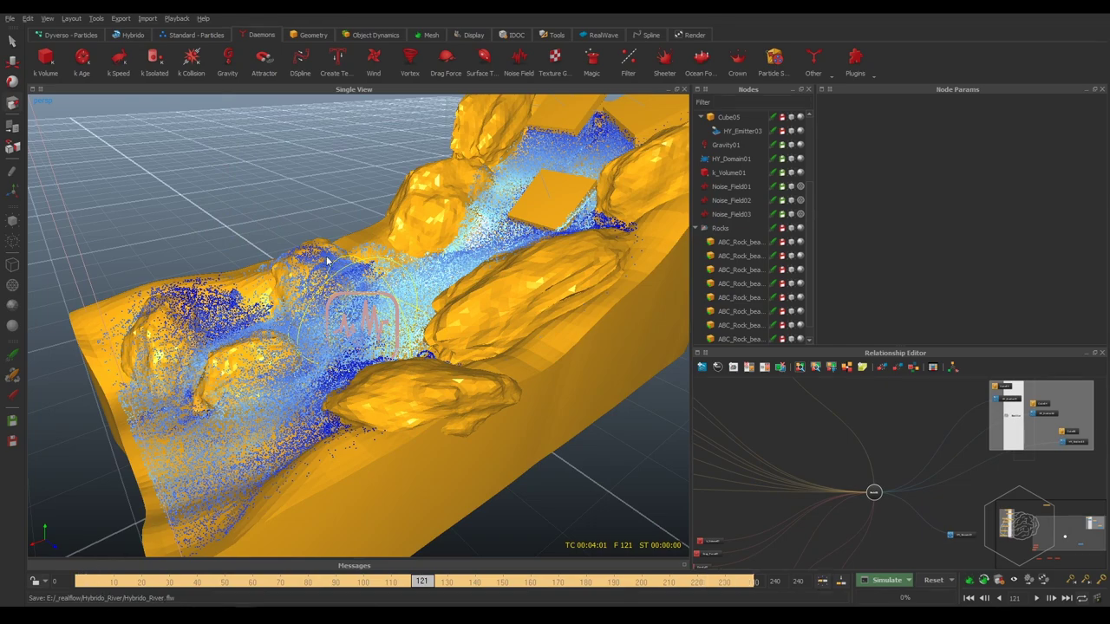
pyautogui.keyDown('alt'); pyautogui.moveTo(328, 260); pyautogui.dragTo(339, 225); pyautogui.keyUp('alt')
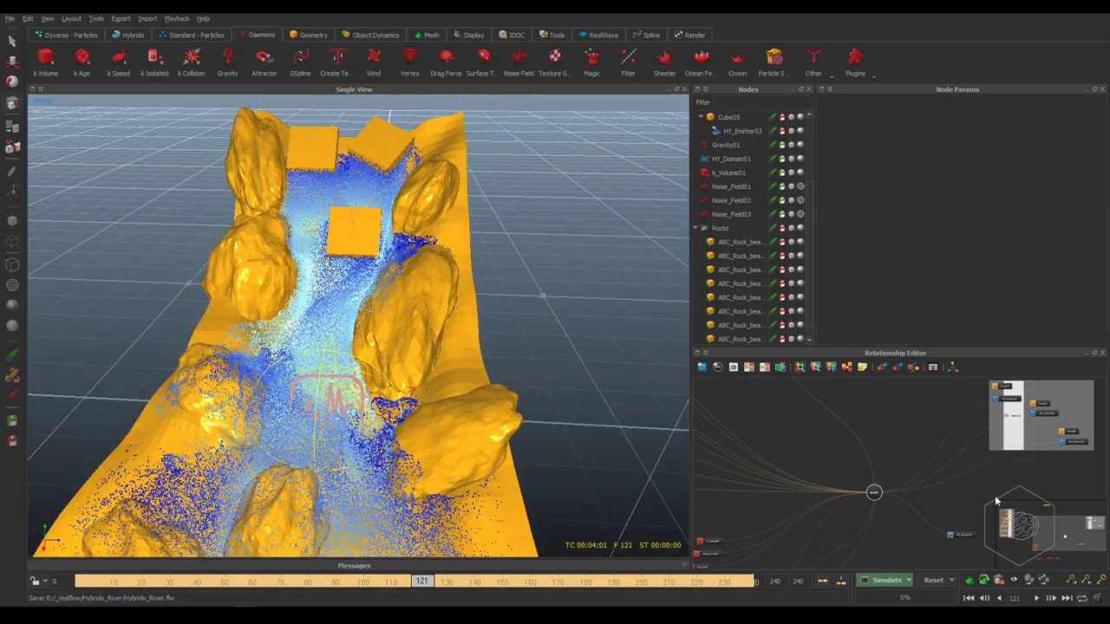
pyautogui.moveTo(186, 479)
pyautogui.keyDown('alt'); pyautogui.mouseDown()
pyautogui.moveTo(258, 477)
pyautogui.moveTo(260, 232)
pyautogui.mouseUp(); pyautogui.keyUp('alt')
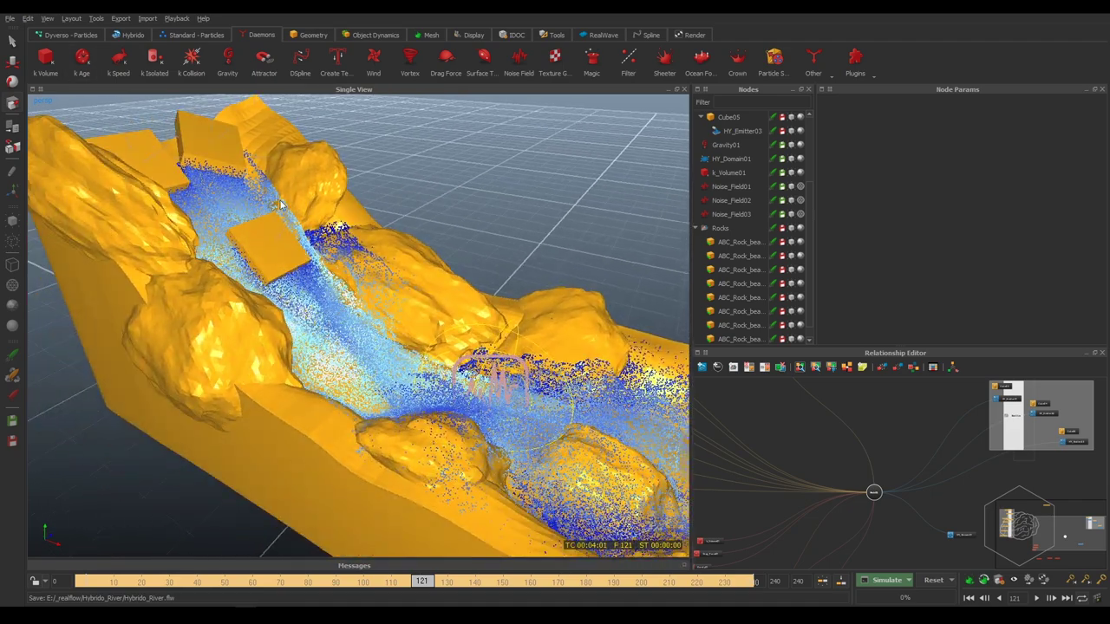
pyautogui.click(271, 236)
pyautogui.click(941, 426)
pyautogui.click(899, 440)
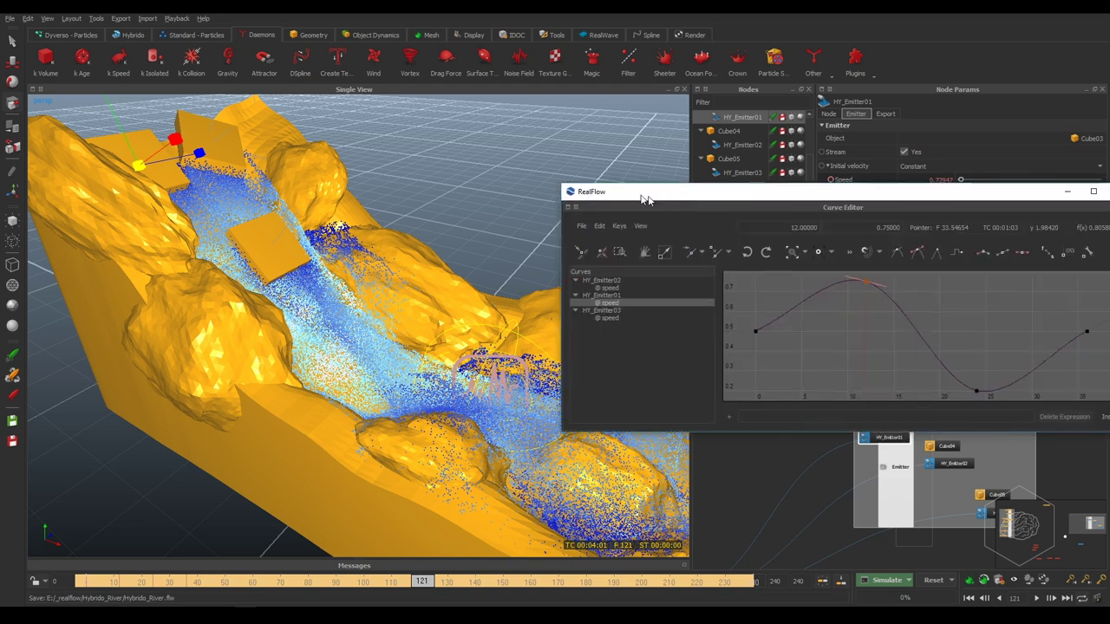
# Select the speed curve's peak key, close the Curve Editor, and zoom down the channel.
pyautogui.moveTo(713, 259); pyautogui.dragTo(760, 317)
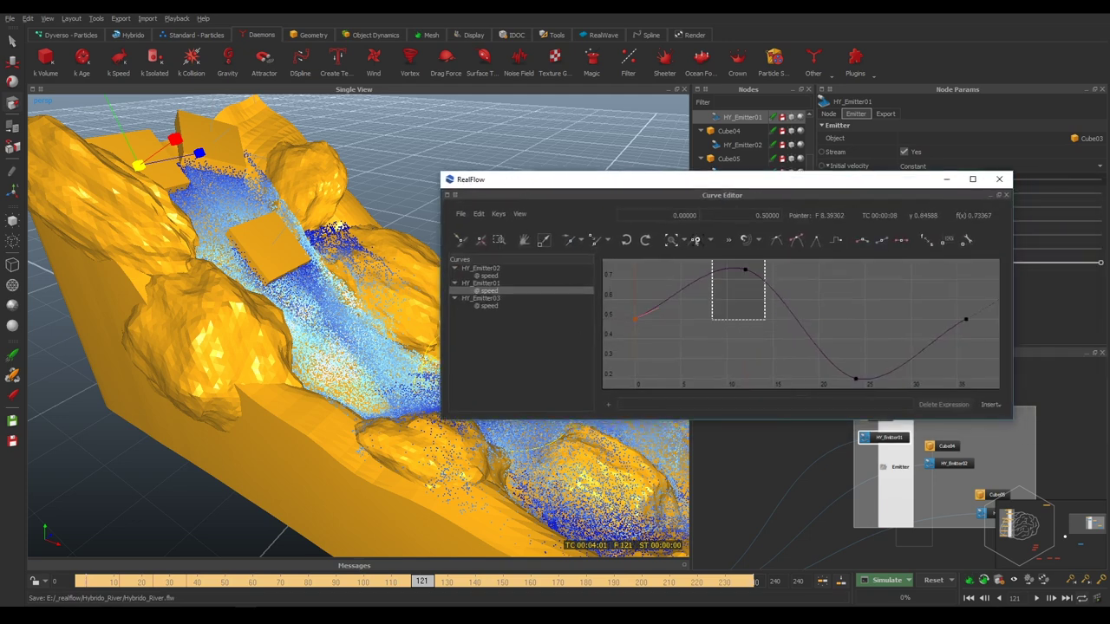
pyautogui.click(997, 179)
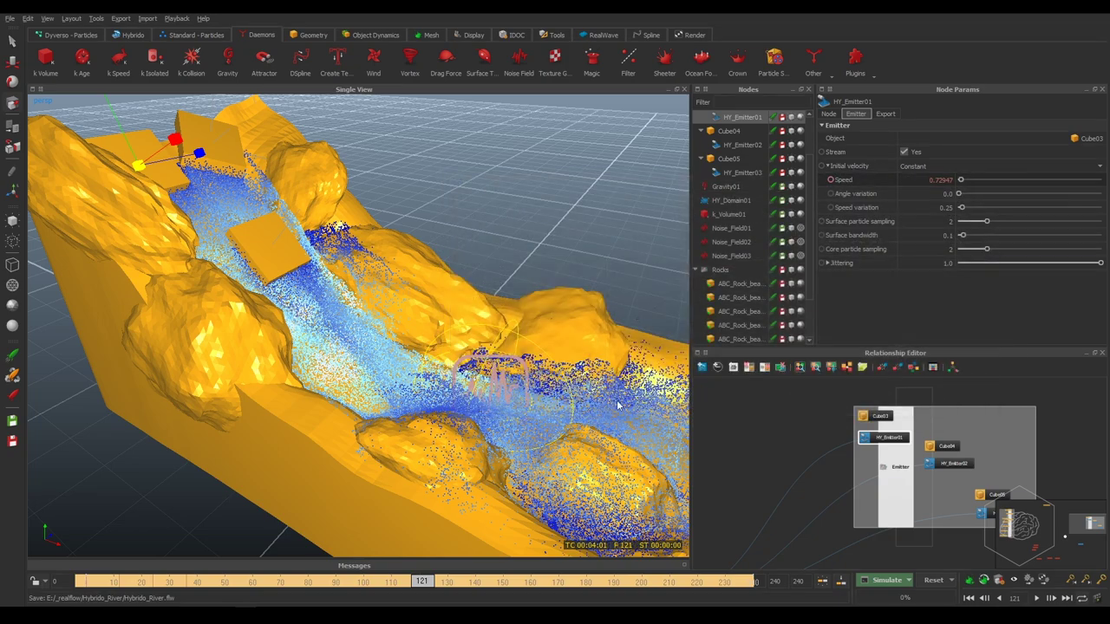
pyautogui.keyDown('alt'); pyautogui.moveTo(242, 171); pyautogui.dragTo(287, 226); pyautogui.keyUp('alt')
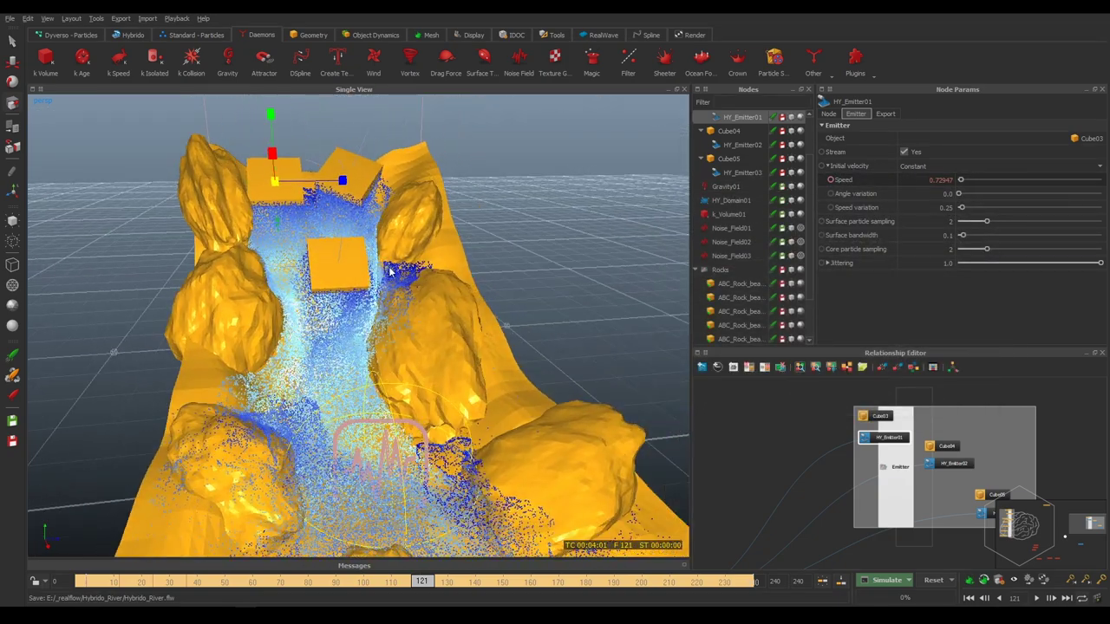
pyautogui.scroll(5, 326, 271)
pyautogui.keyDown('alt'); pyautogui.moveTo(326, 271); pyautogui.dragTo(178, 231); pyautogui.keyUp('alt')
pyautogui.scroll(3, 406, 275)
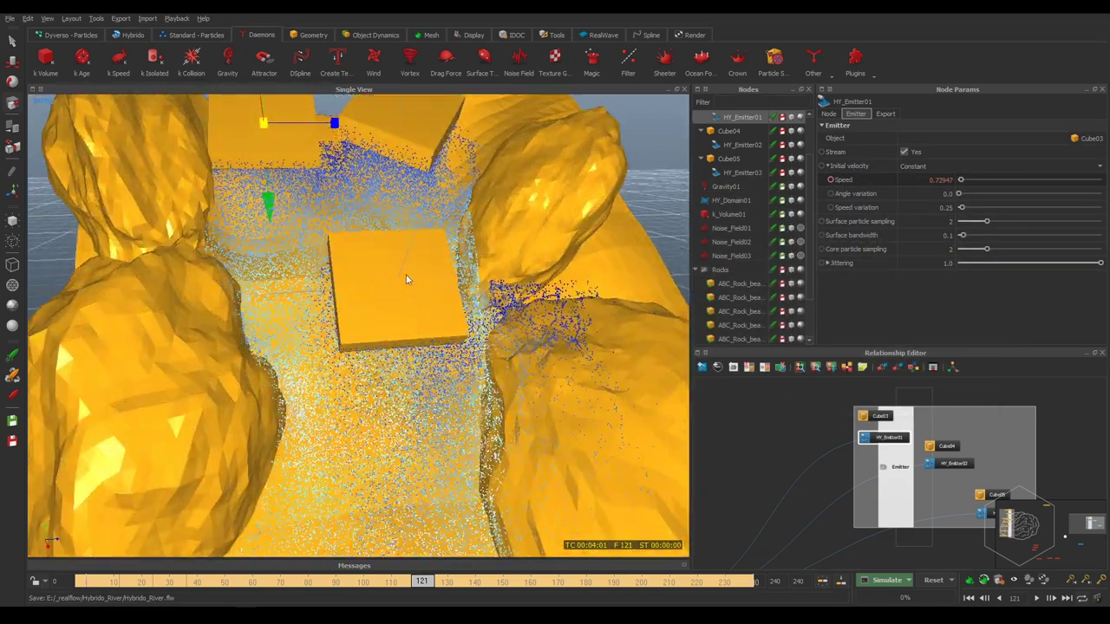
# Orbit to view the river and rocks from the side, front-above and a low angle.
pyautogui.keyDown('alt'); pyautogui.moveTo(416, 320); pyautogui.dragTo(370, 347); pyautogui.keyUp('alt')
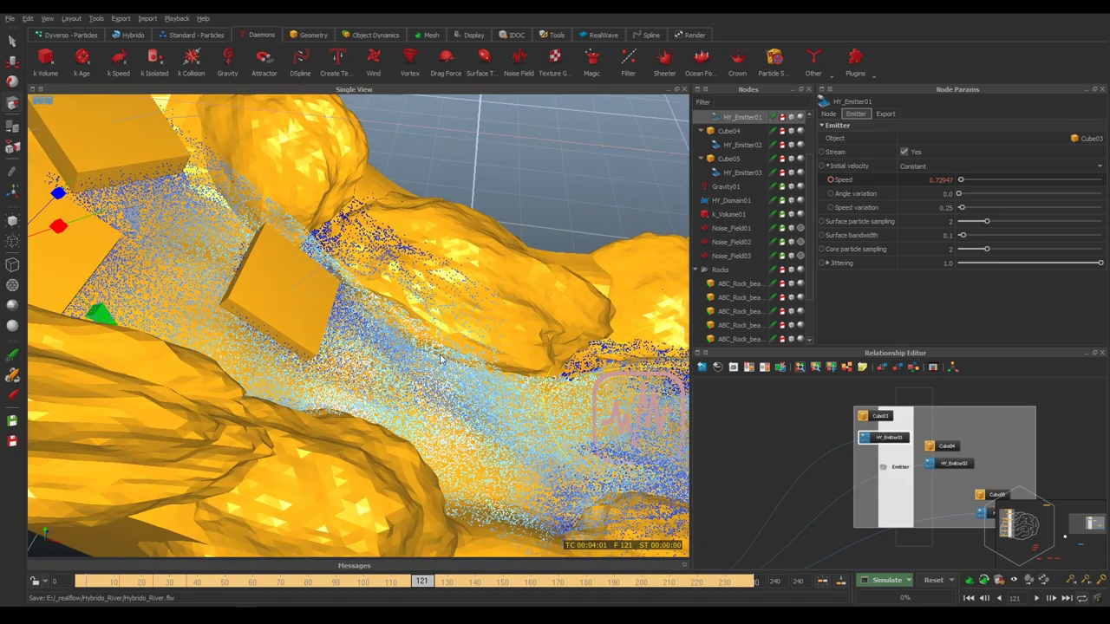
pyautogui.keyDown('alt'); pyautogui.moveTo(421, 293); pyautogui.dragTo(438, 352); pyautogui.keyUp('alt')
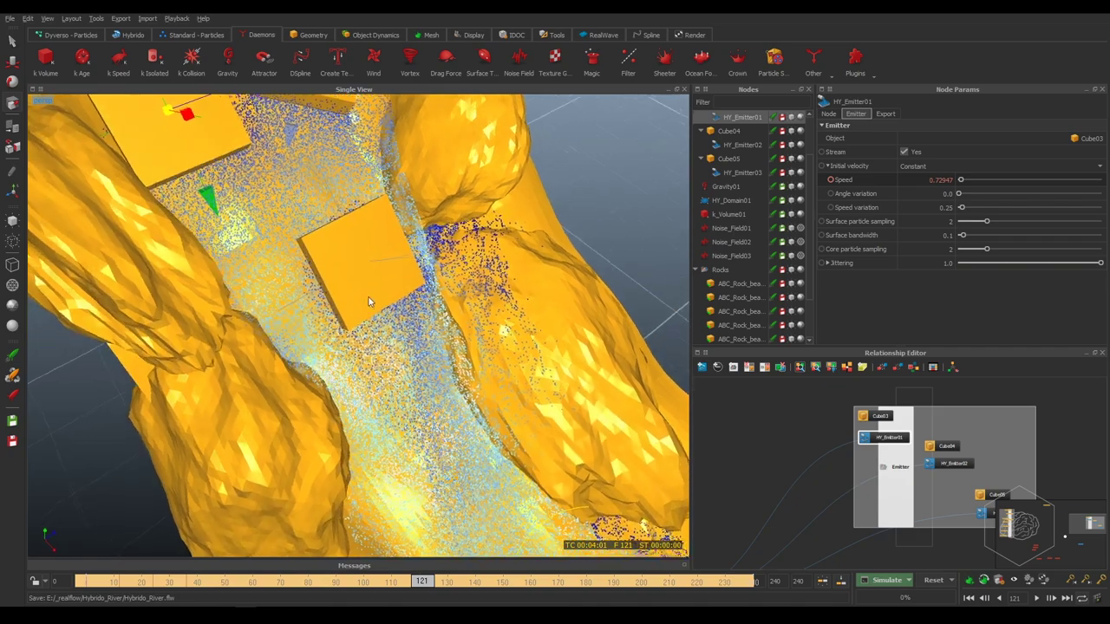
pyautogui.keyDown('alt'); pyautogui.moveTo(614, 306); pyautogui.dragTo(559, 355); pyautogui.keyUp('alt')
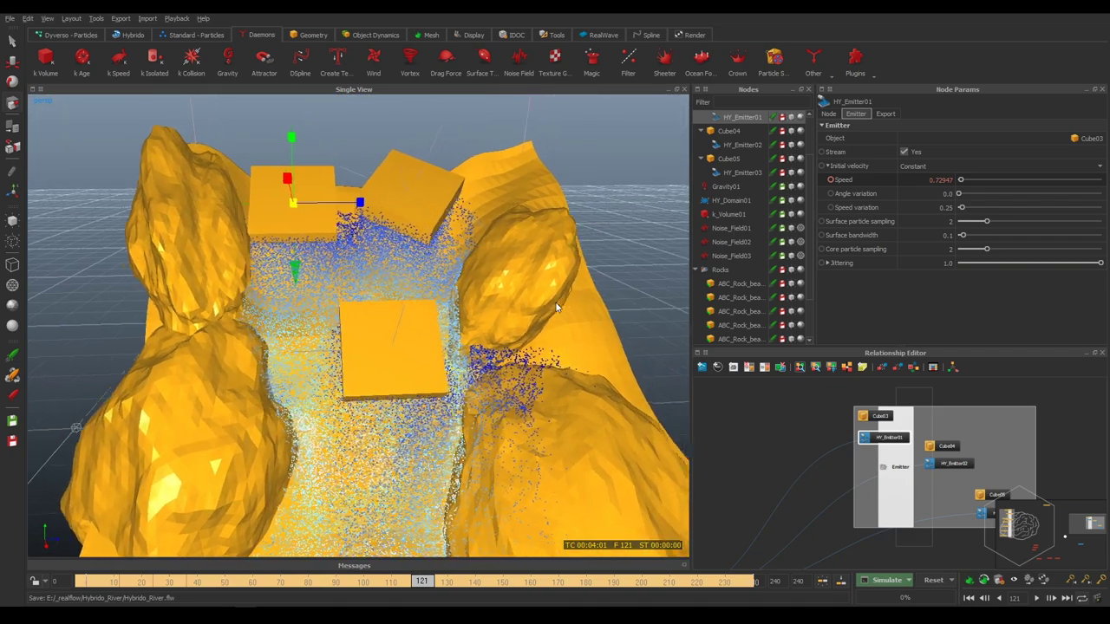
pyautogui.keyDown('alt'); pyautogui.moveTo(455, 377); pyautogui.dragTo(394, 350); pyautogui.keyUp('alt')
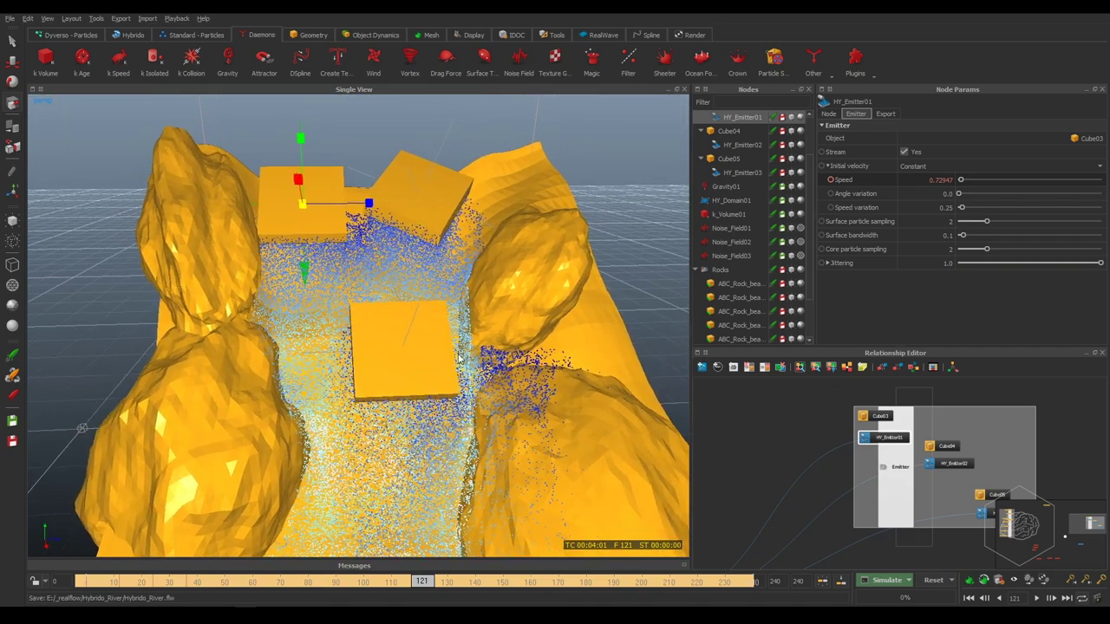
pyautogui.keyDown('alt'); pyautogui.moveTo(506, 353); pyautogui.dragTo(306, 305); pyautogui.keyUp('alt')
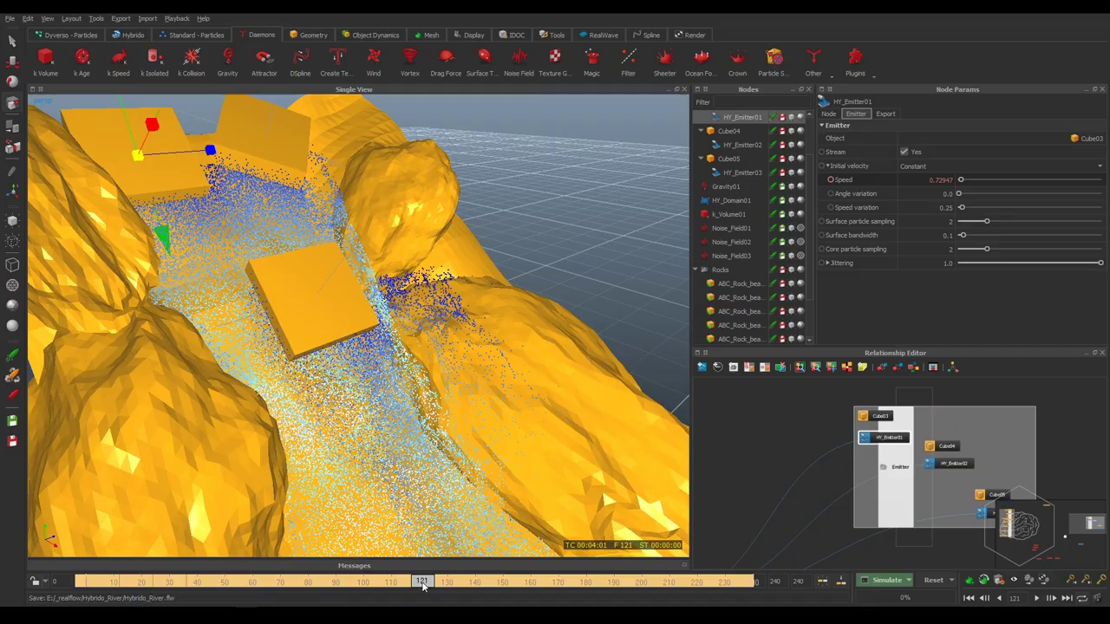
pyautogui.moveTo(423, 587)
pyautogui.mouseDown()
pyautogui.moveTo(314, 582)
pyautogui.moveTo(634, 583)
pyautogui.mouseUp()
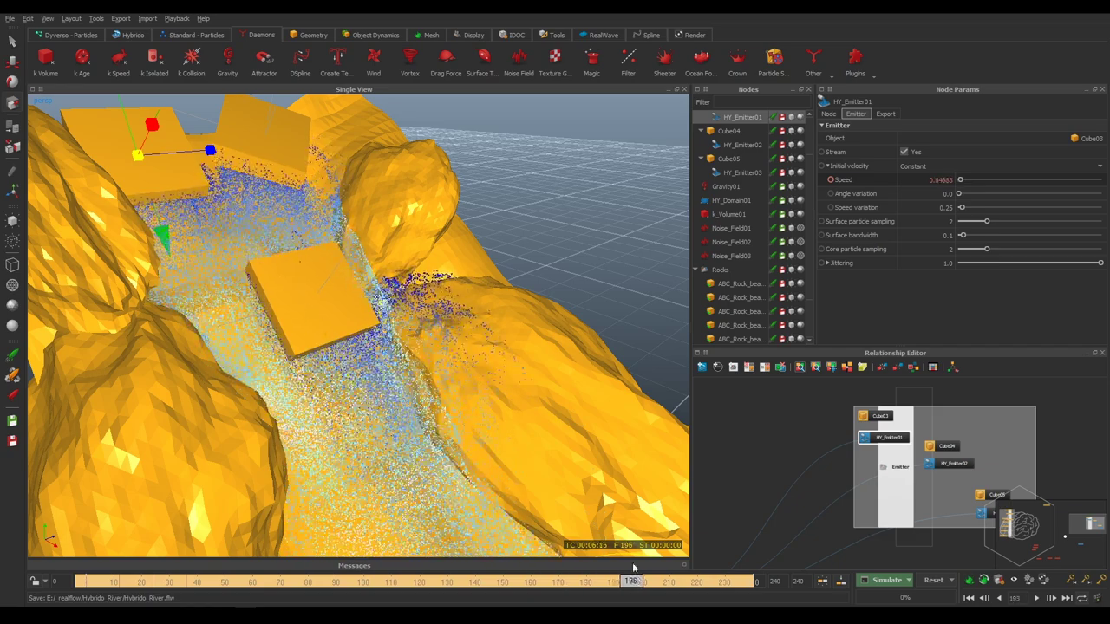
pyautogui.keyDown('alt'); pyautogui.moveTo(523, 322); pyautogui.dragTo(669, 414); pyautogui.keyUp('alt')
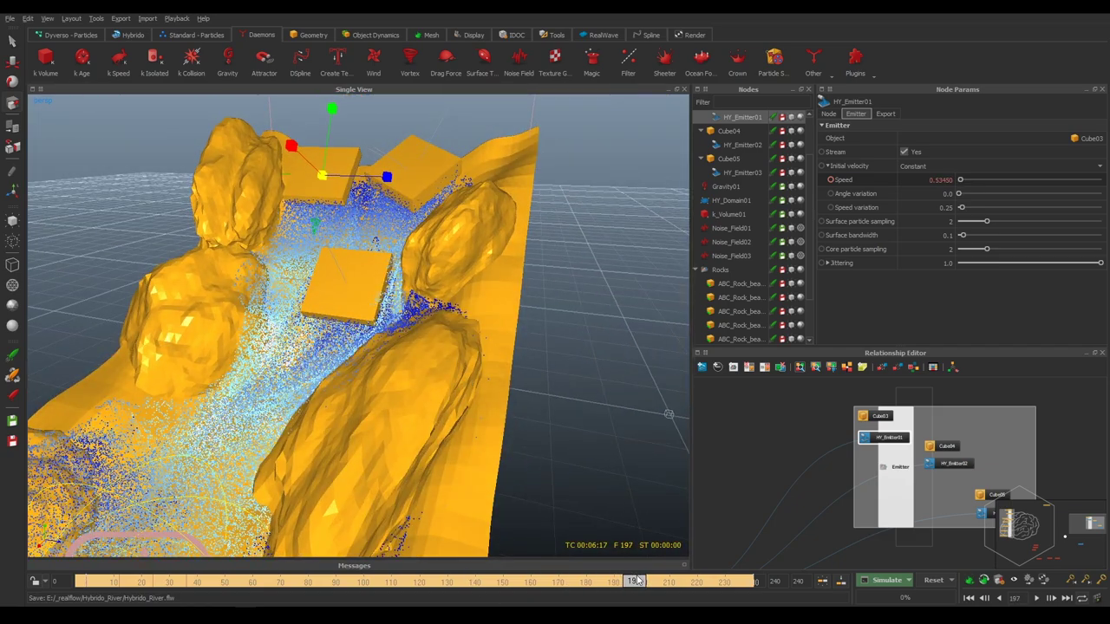
pyautogui.moveTo(637, 580)
pyautogui.mouseDown()
pyautogui.moveTo(776, 578)
pyautogui.moveTo(297, 581)
pyautogui.moveTo(230, 555)
pyautogui.moveTo(428, 580)
pyautogui.mouseUp()
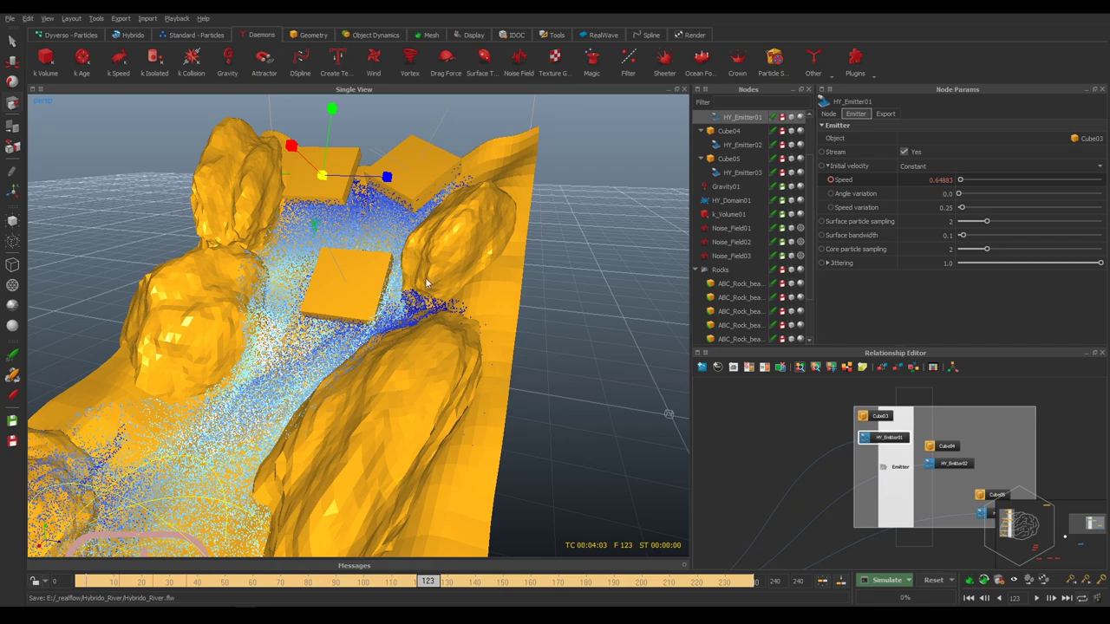
pyautogui.moveTo(343, 316)
pyautogui.keyDown('alt'); pyautogui.mouseDown()
pyautogui.moveTo(395, 314)
pyautogui.moveTo(297, 309)
pyautogui.mouseUp(); pyautogui.keyUp('alt')
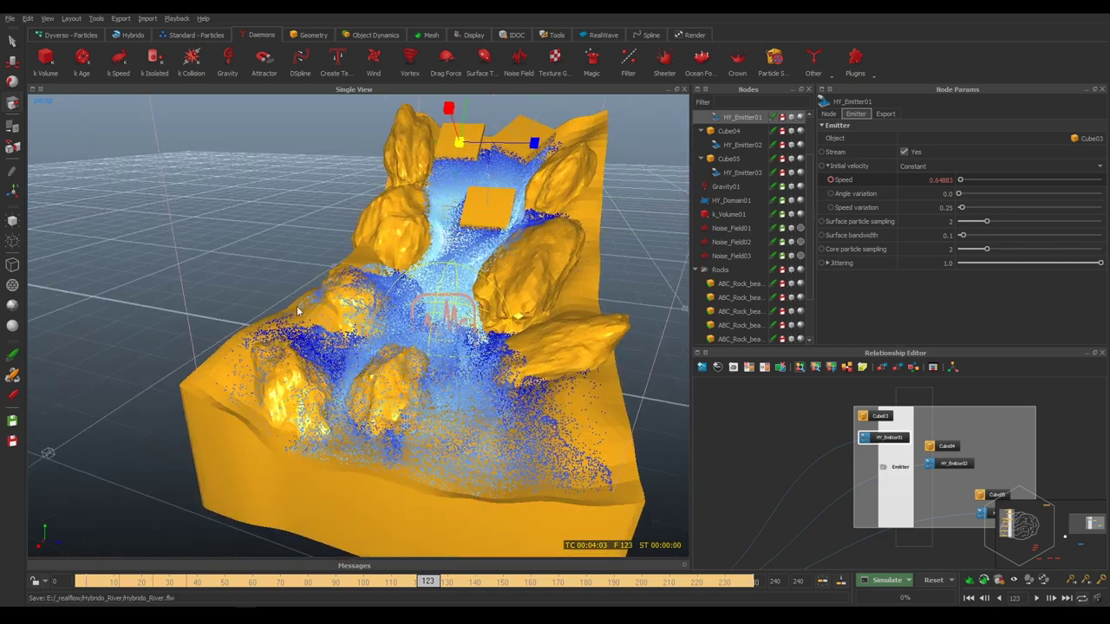
pyautogui.moveTo(334, 323)
pyautogui.keyDown('alt'); pyautogui.mouseDown()
pyautogui.moveTo(451, 381)
pyautogui.moveTo(304, 305)
pyautogui.mouseUp(); pyautogui.keyUp('alt')
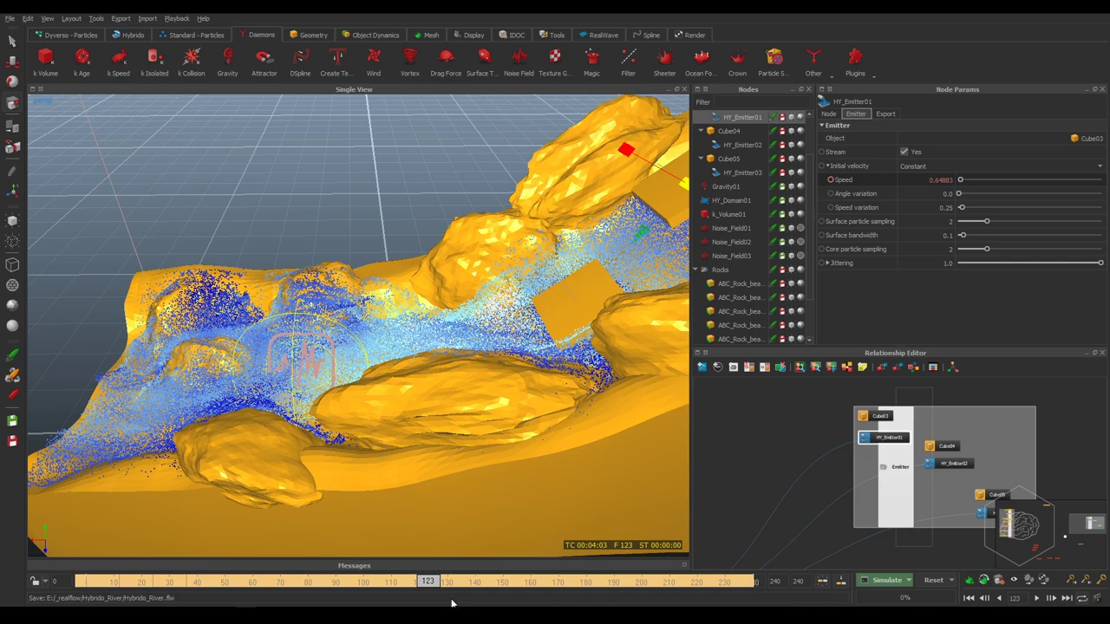
pyautogui.moveTo(424, 583)
pyautogui.mouseDown()
pyautogui.moveTo(585, 581)
pyautogui.moveTo(602, 560)
pyautogui.moveTo(775, 503)
pyautogui.mouseUp()
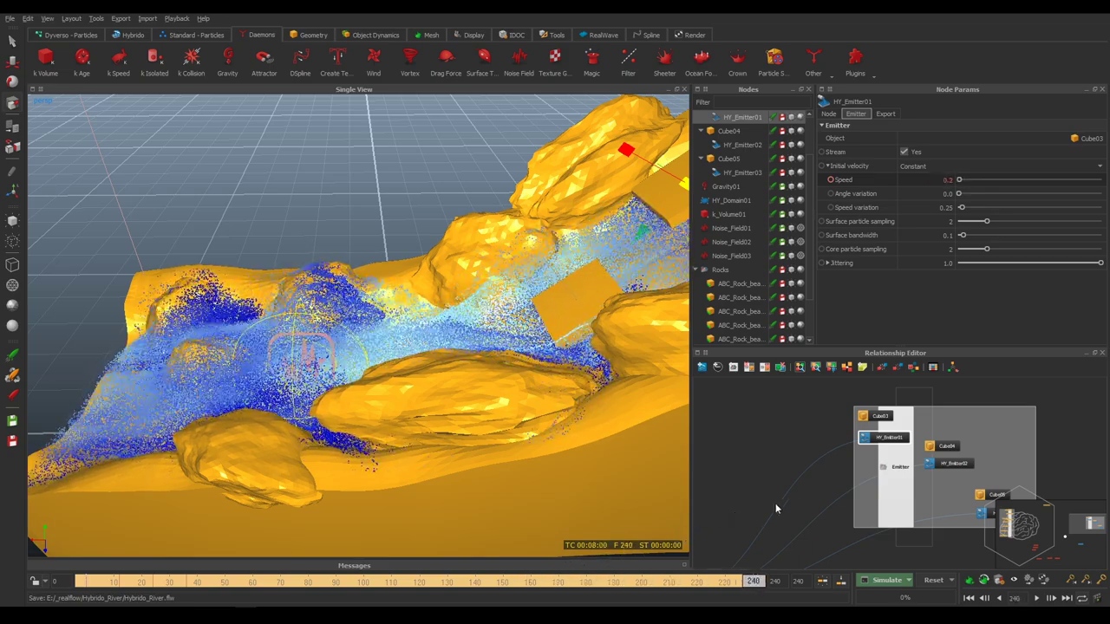
pyautogui.moveTo(724, 538)
pyautogui.mouseDown()
pyautogui.moveTo(623, 581)
pyautogui.moveTo(161, 602)
pyautogui.moveTo(359, 588)
pyautogui.mouseUp()
pyautogui.moveTo(386, 379)
pyautogui.keyDown('alt'); pyautogui.mouseDown(button='right')
pyautogui.moveTo(333, 362)
pyautogui.moveTo(270, 273)
pyautogui.moveTo(356, 385)
pyautogui.moveTo(278, 368)
pyautogui.mouseUp(button='right'); pyautogui.keyUp('alt')
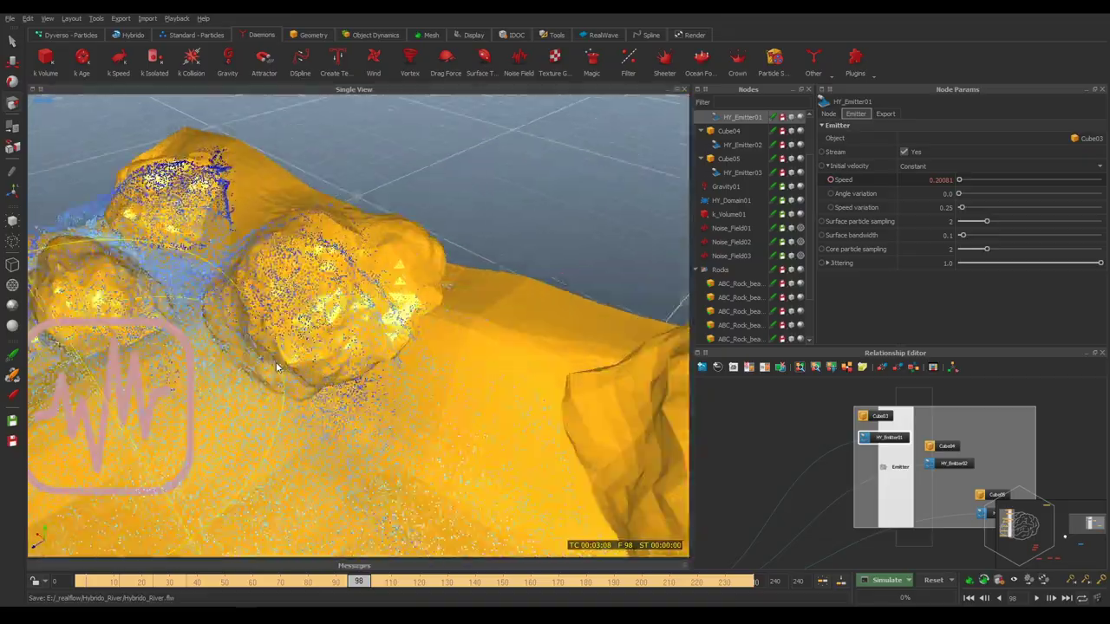
pyautogui.moveTo(289, 409)
pyautogui.keyDown('alt'); pyautogui.mouseDown()
pyautogui.moveTo(255, 347)
pyautogui.moveTo(545, 409)
pyautogui.mouseUp(); pyautogui.keyUp('alt')
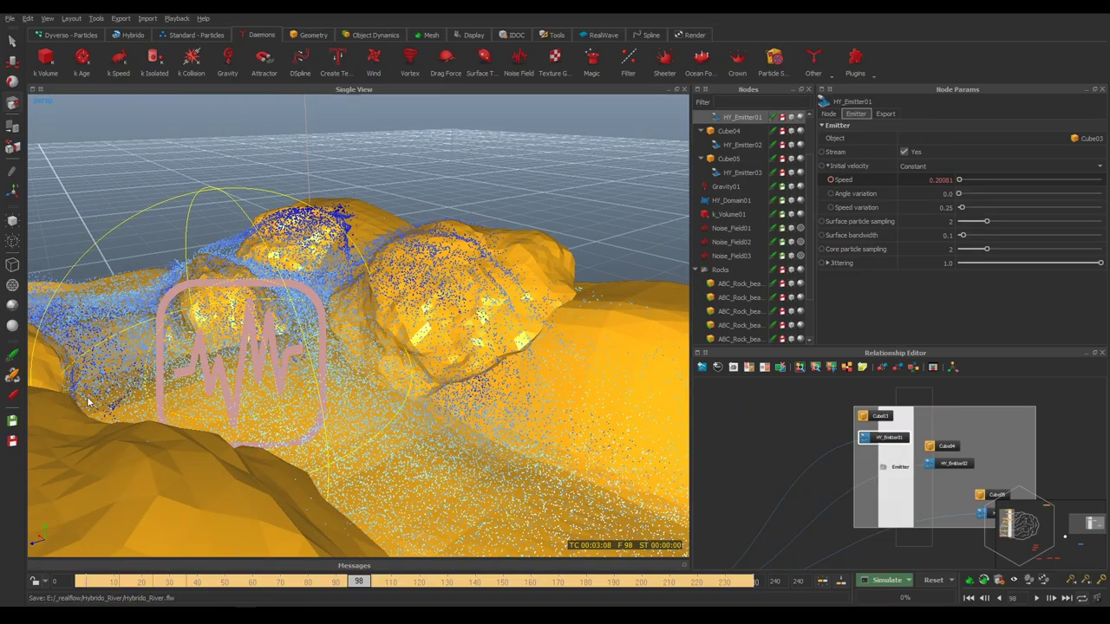
pyautogui.keyDown('alt'); pyautogui.moveTo(196, 369); pyautogui.dragTo(313, 382); pyautogui.keyUp('alt')
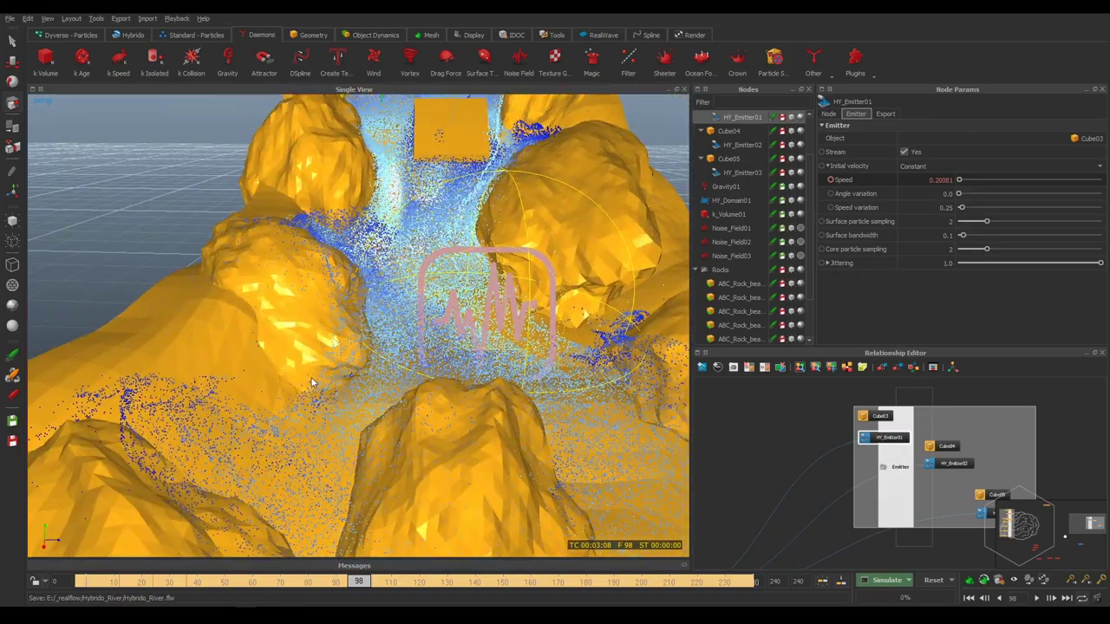
pyautogui.keyDown('alt'); pyautogui.moveTo(478, 328); pyautogui.dragTo(333, 418); pyautogui.keyUp('alt')
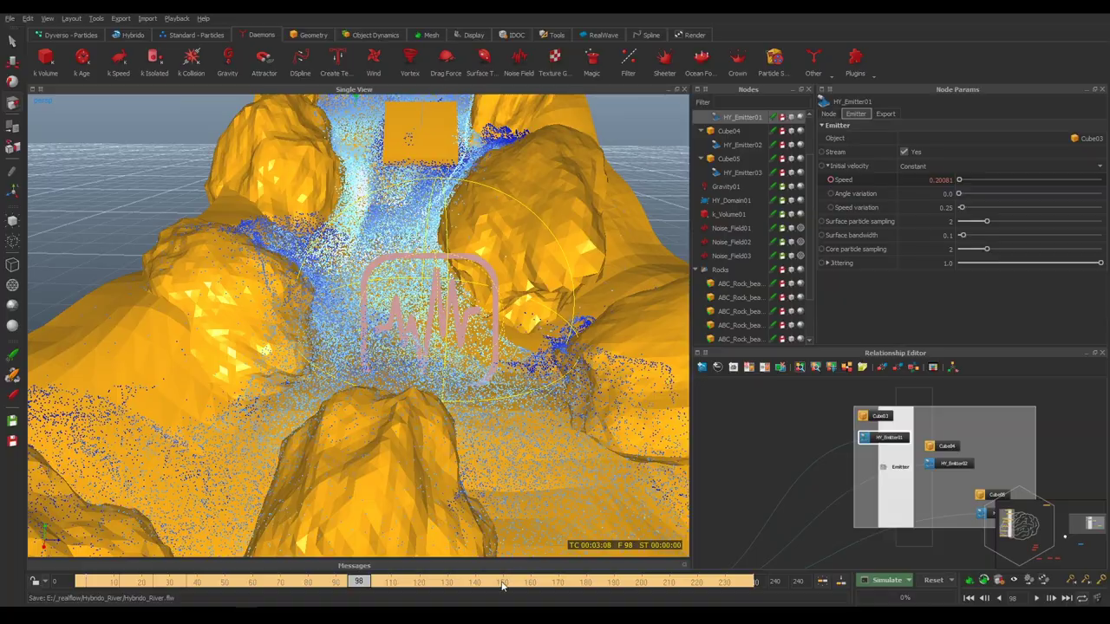
pyautogui.moveTo(362, 588)
pyautogui.mouseDown()
pyautogui.moveTo(515, 577)
pyautogui.moveTo(528, 565)
pyautogui.moveTo(547, 578)
pyautogui.moveTo(568, 557)
pyautogui.moveTo(650, 526)
pyautogui.moveTo(299, 534)
pyautogui.moveTo(551, 511)
pyautogui.mouseUp()
pyautogui.keyDown('alt'); pyautogui.moveTo(369, 334); pyautogui.dragTo(516, 538); pyautogui.keyUp('alt')
pyautogui.moveTo(549, 582)
pyautogui.mouseDown()
pyautogui.moveTo(770, 562)
pyautogui.moveTo(524, 578)
pyautogui.moveTo(224, 559)
pyautogui.moveTo(586, 573)
pyautogui.moveTo(180, 548)
pyautogui.moveTo(366, 558)
pyautogui.mouseUp()
pyautogui.moveTo(411, 405)
pyautogui.keyDown('alt'); pyautogui.mouseDown()
pyautogui.moveTo(485, 179)
pyautogui.moveTo(433, 226)
pyautogui.moveTo(307, 303)
pyautogui.moveTo(234, 321)
pyautogui.mouseUp(); pyautogui.keyUp('alt')
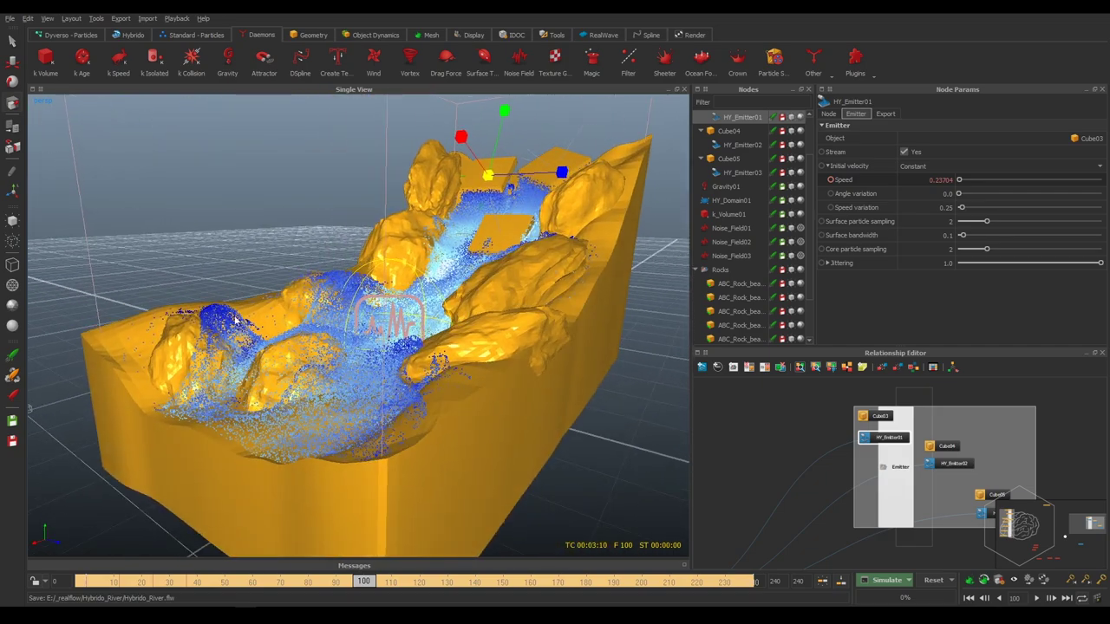
# Deselect HY_Emitter01, switch to the Object Dynamics shelf, and rewind the simulation to frame 0.
pyautogui.click(890, 474)
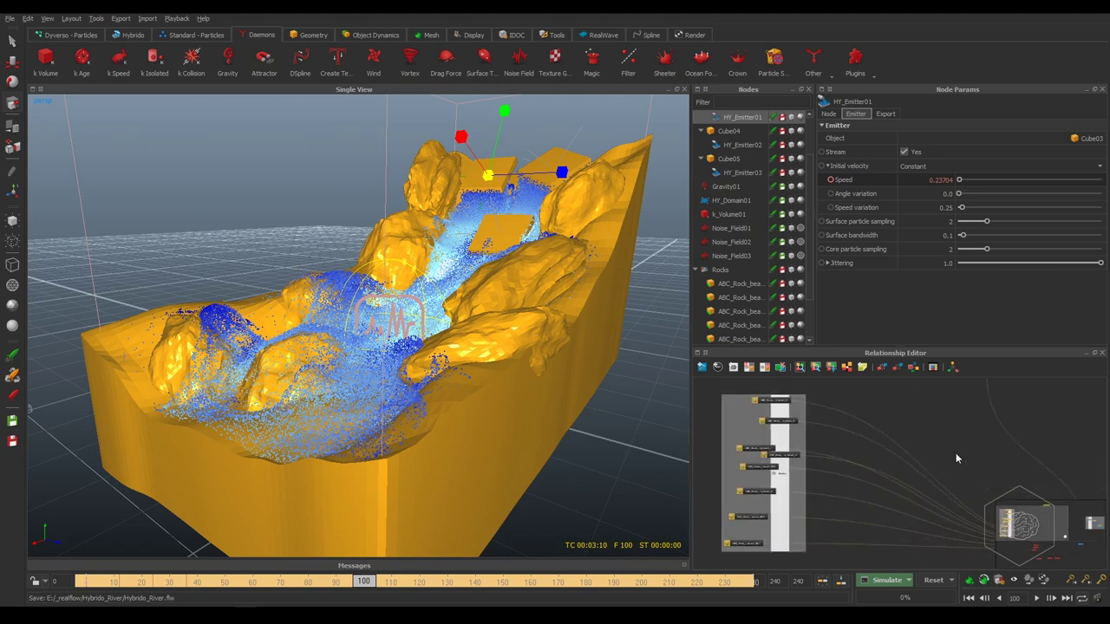
pyautogui.click(736, 402)
pyautogui.click(369, 35)
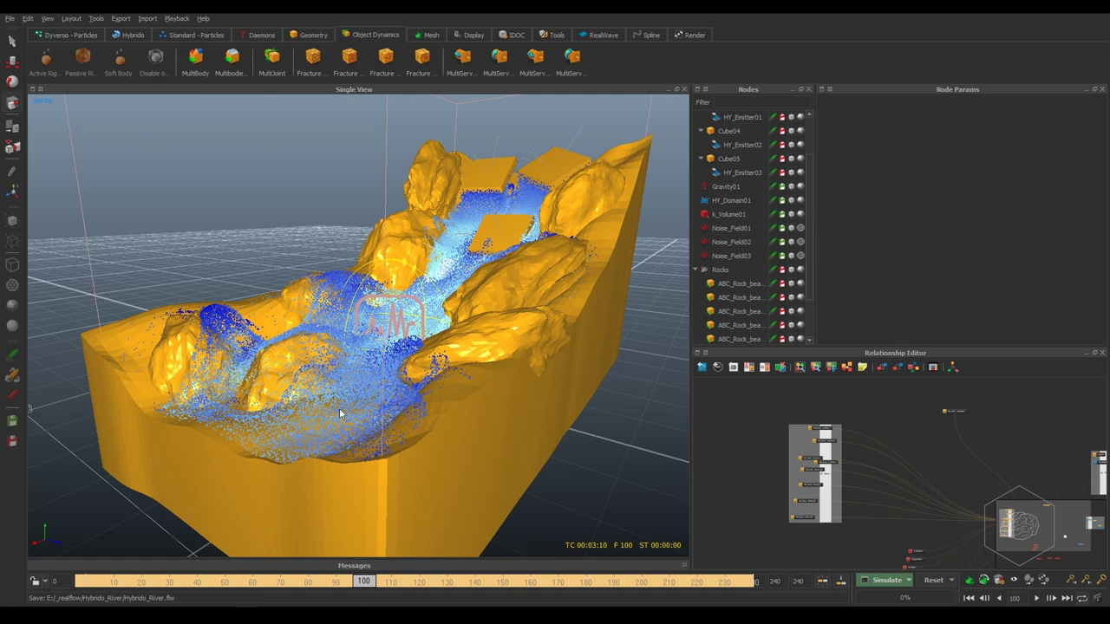
pyautogui.keyDown('alt'); pyautogui.moveTo(340, 414); pyautogui.dragTo(368, 388); pyautogui.keyUp('alt')
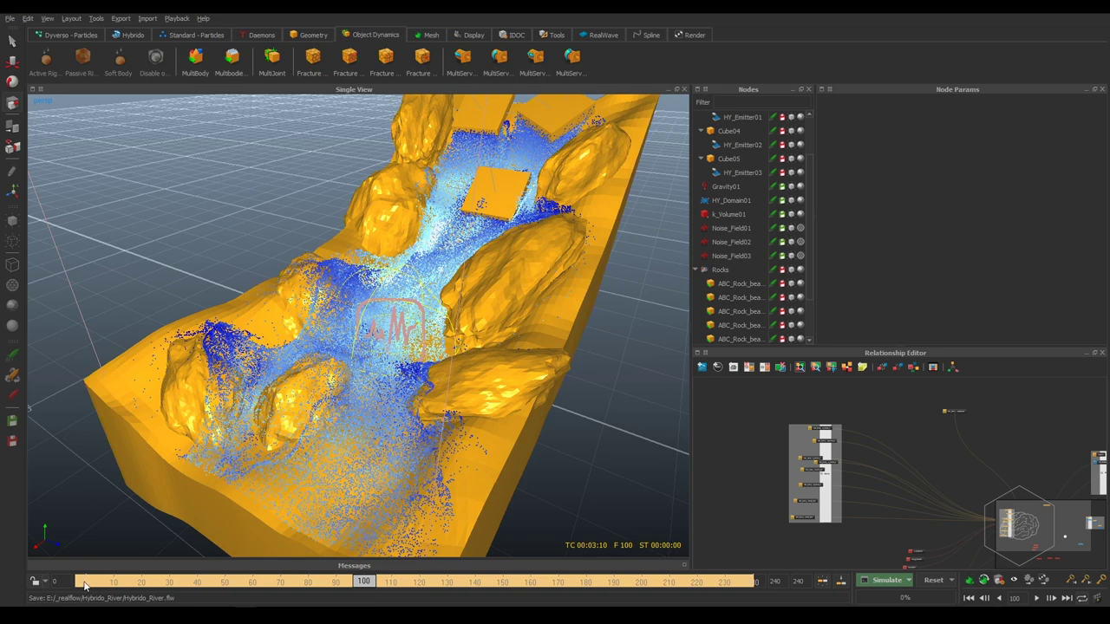
pyautogui.keyDown('alt'); pyautogui.moveTo(161, 422); pyautogui.dragTo(268, 391); pyautogui.keyUp('alt')
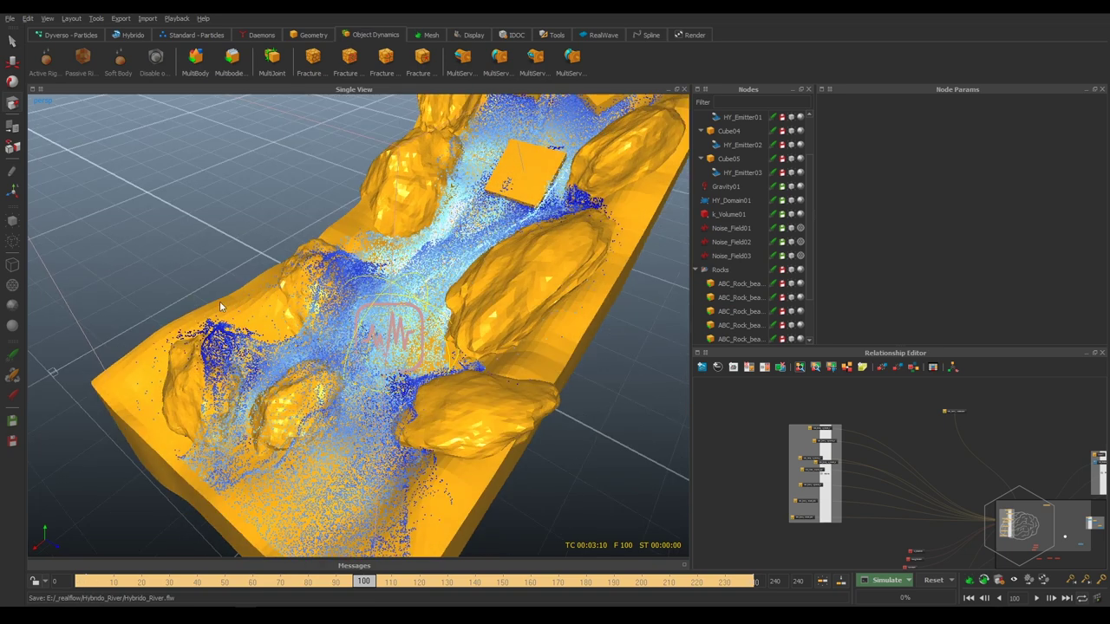
pyautogui.keyDown('alt'); pyautogui.moveTo(535, 259); pyautogui.dragTo(559, 165); pyautogui.keyUp('alt')
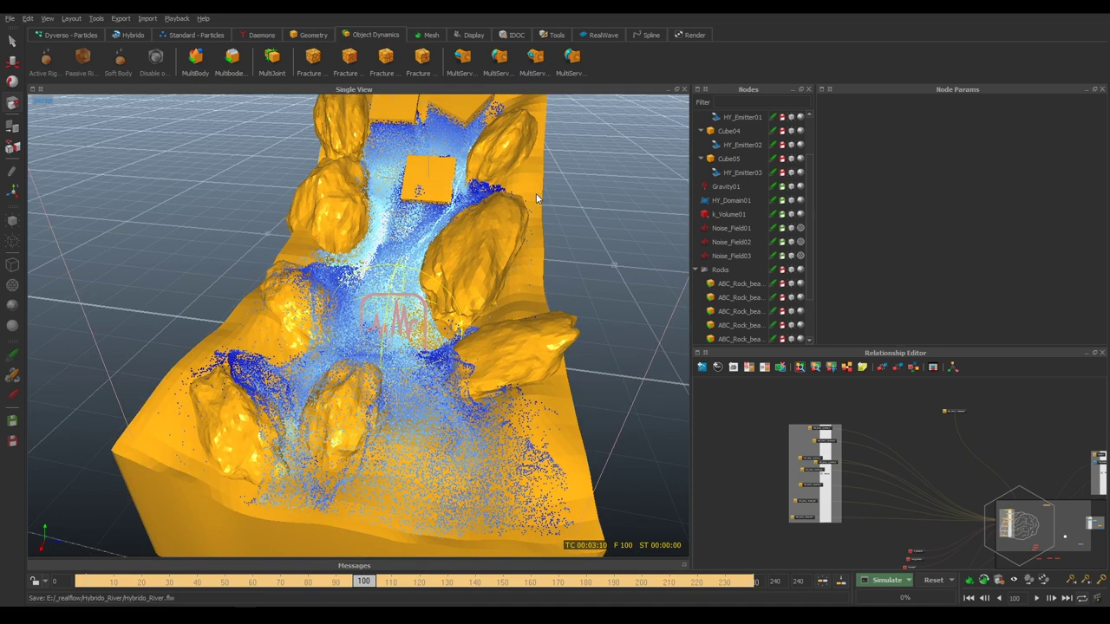
pyautogui.click(81, 582)
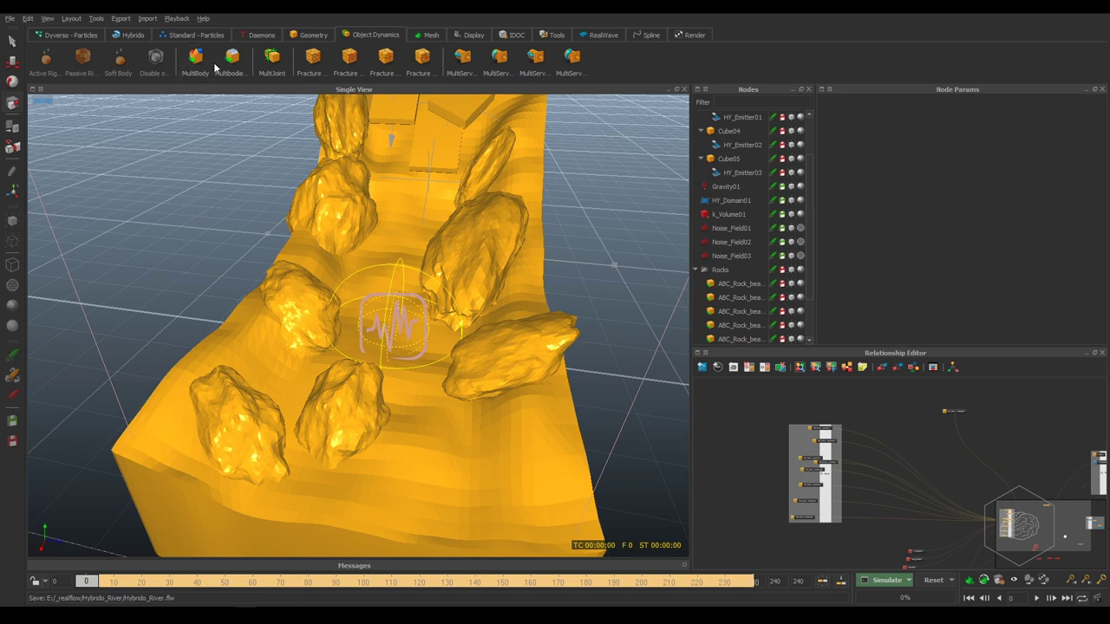
# Import ABC_Rock_beach_003.abc from the Hybrido_River folder with Ctrl+I.
pyautogui.click(309, 37)
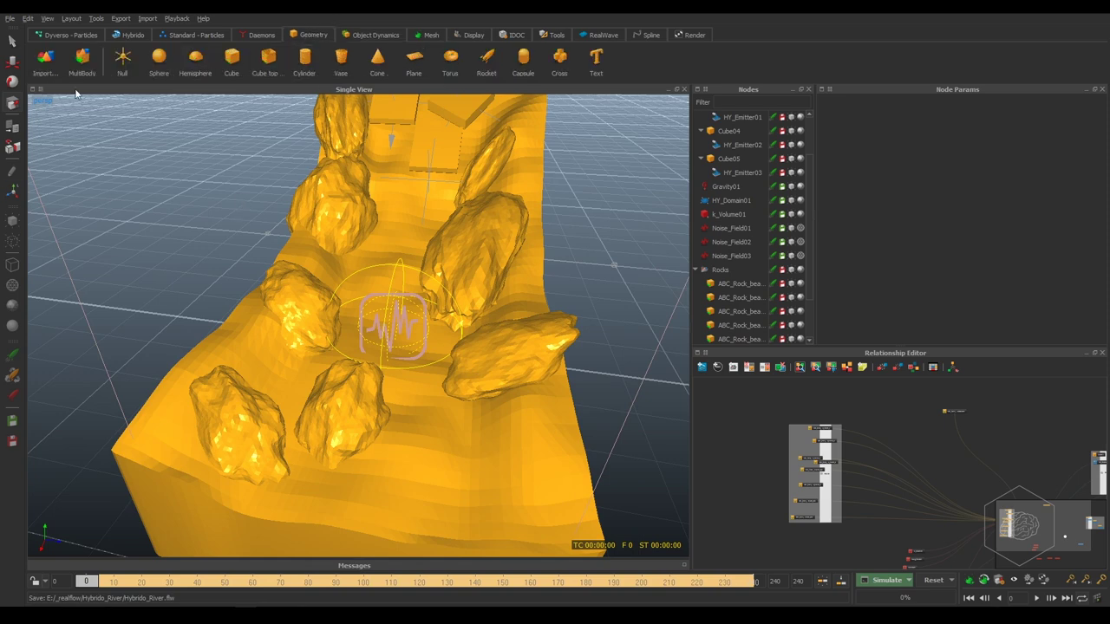
pyautogui.hotkey('ctrl', 'i')
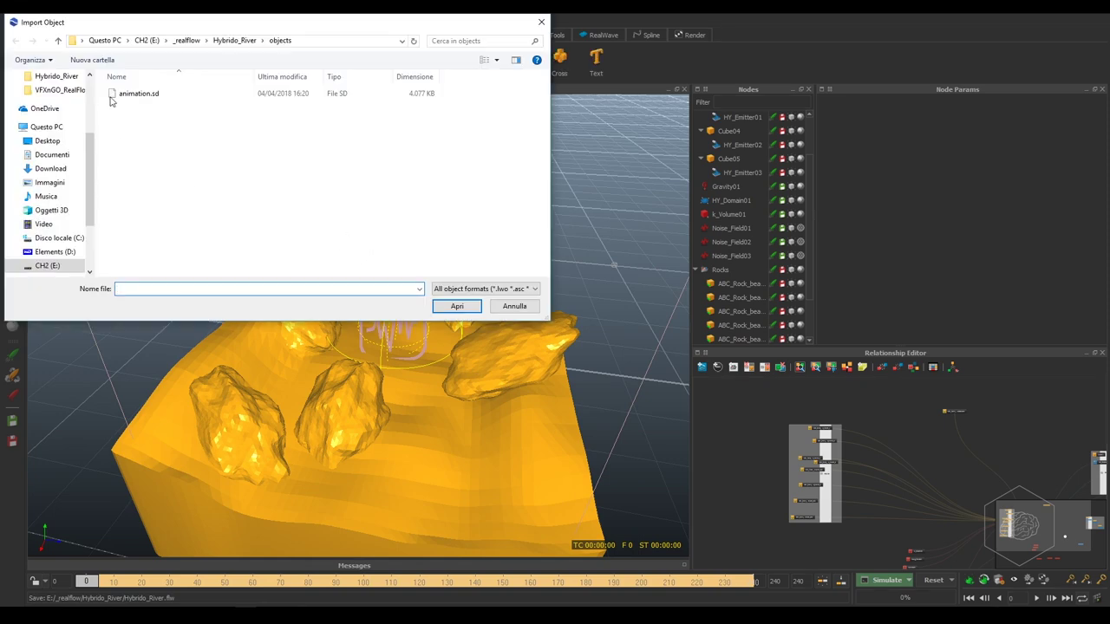
pyautogui.click(235, 40)
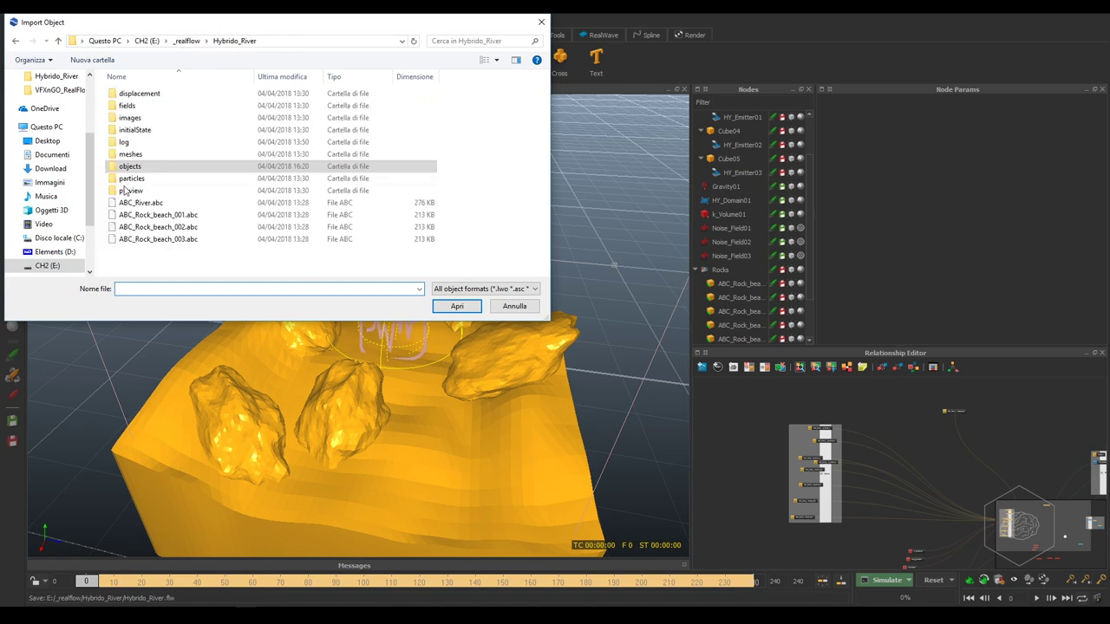
pyautogui.click(184, 240)
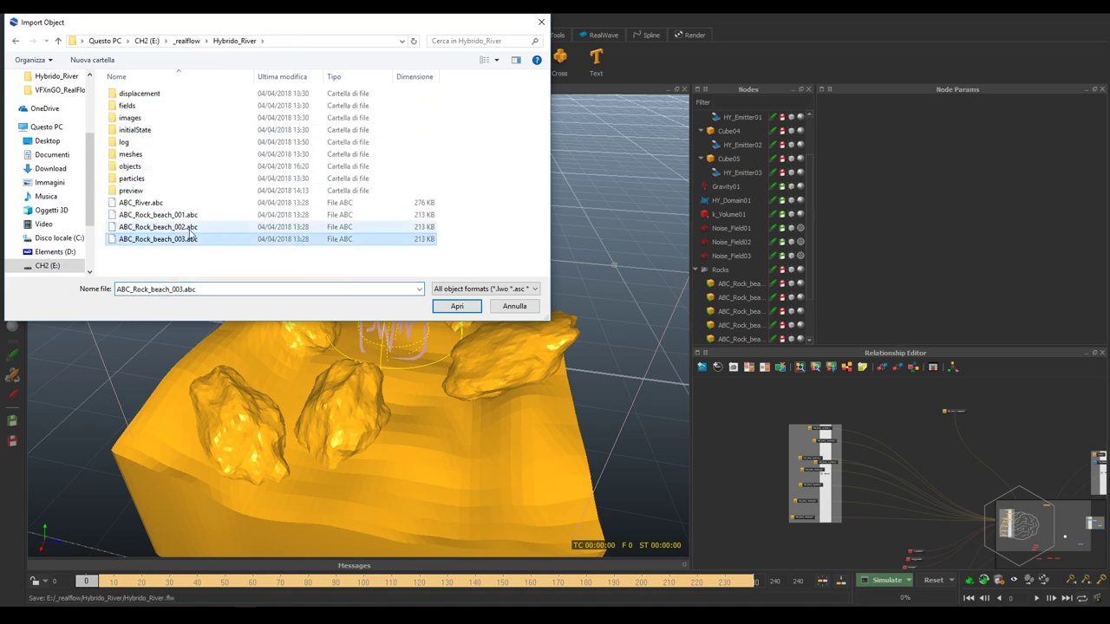
pyautogui.click(453, 308)
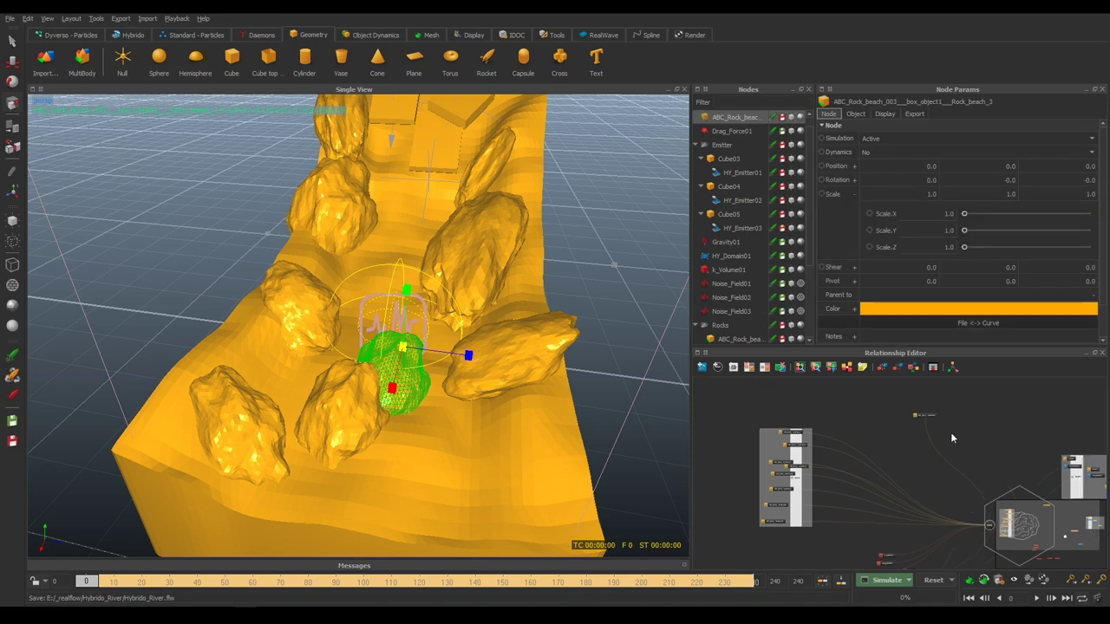
# Select the ABC_Rock_beach_002 rock and rotate and move it onto the left bank.
pyautogui.moveTo(865, 460); pyautogui.dragTo(951, 432, button='middle')
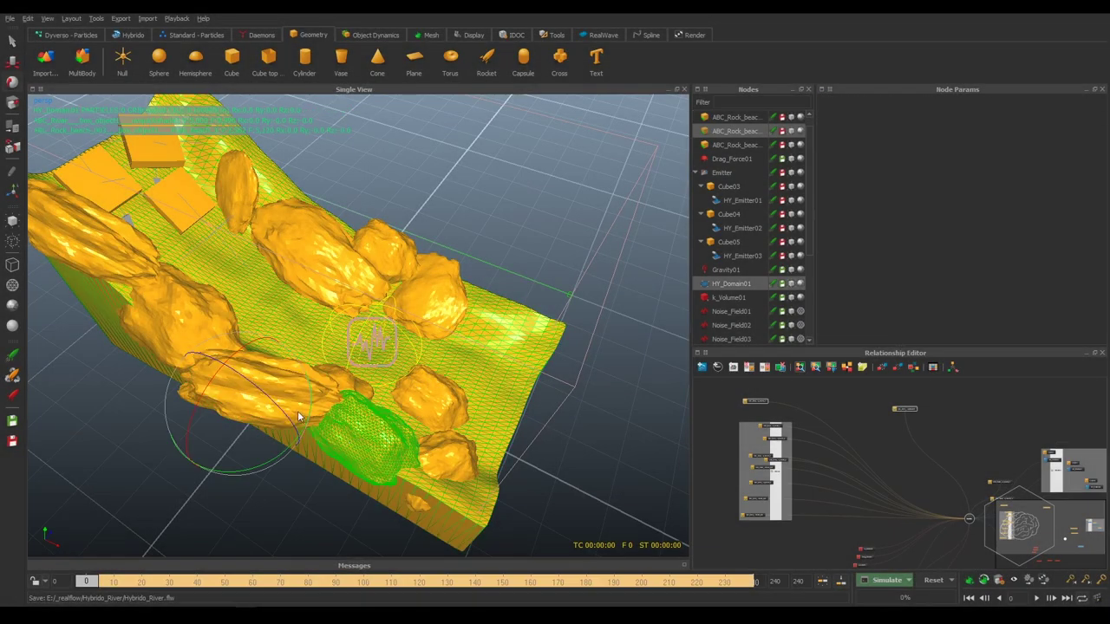
pyautogui.click(327, 413)
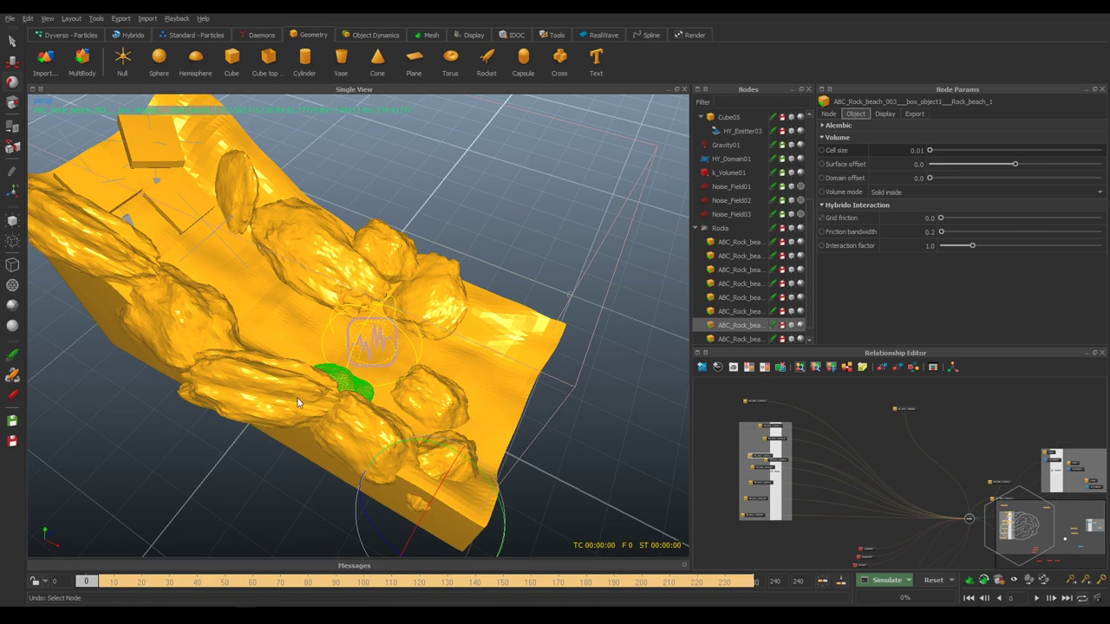
pyautogui.click(361, 484)
pyautogui.click(248, 412)
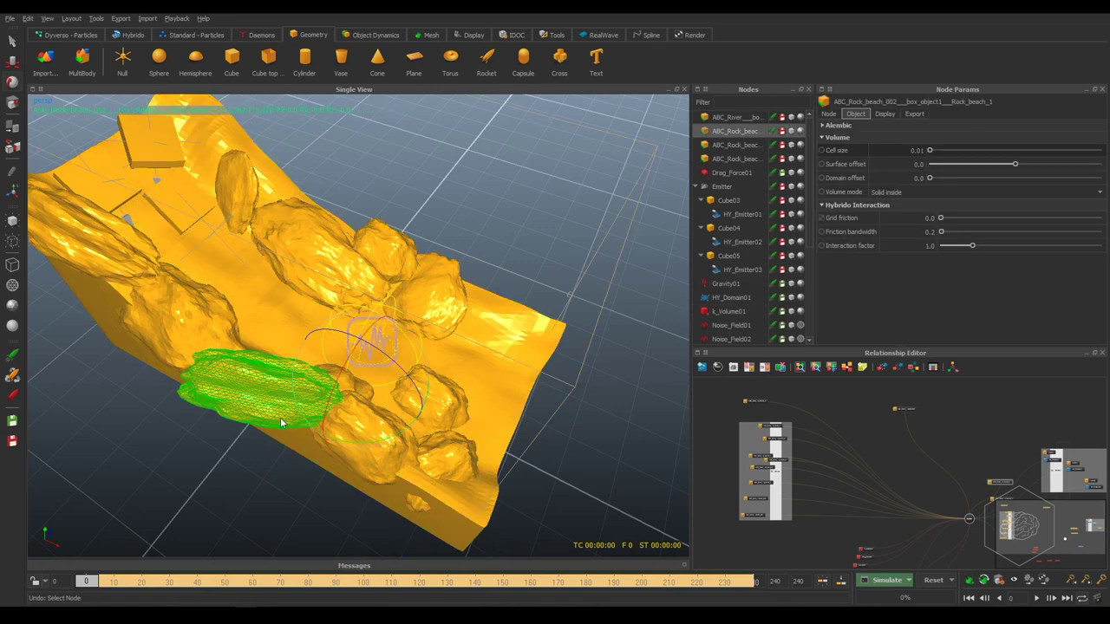
pyautogui.moveTo(350, 448)
pyautogui.mouseDown()
pyautogui.moveTo(324, 436)
pyautogui.moveTo(380, 268)
pyautogui.mouseUp()
# Orbit around to check the rock's placement on the left bank, then deselect it.
pyautogui.moveTo(276, 286)
pyautogui.keyDown('alt'); pyautogui.mouseDown()
pyautogui.moveTo(359, 343)
pyautogui.moveTo(343, 376)
pyautogui.mouseUp(); pyautogui.keyUp('alt')
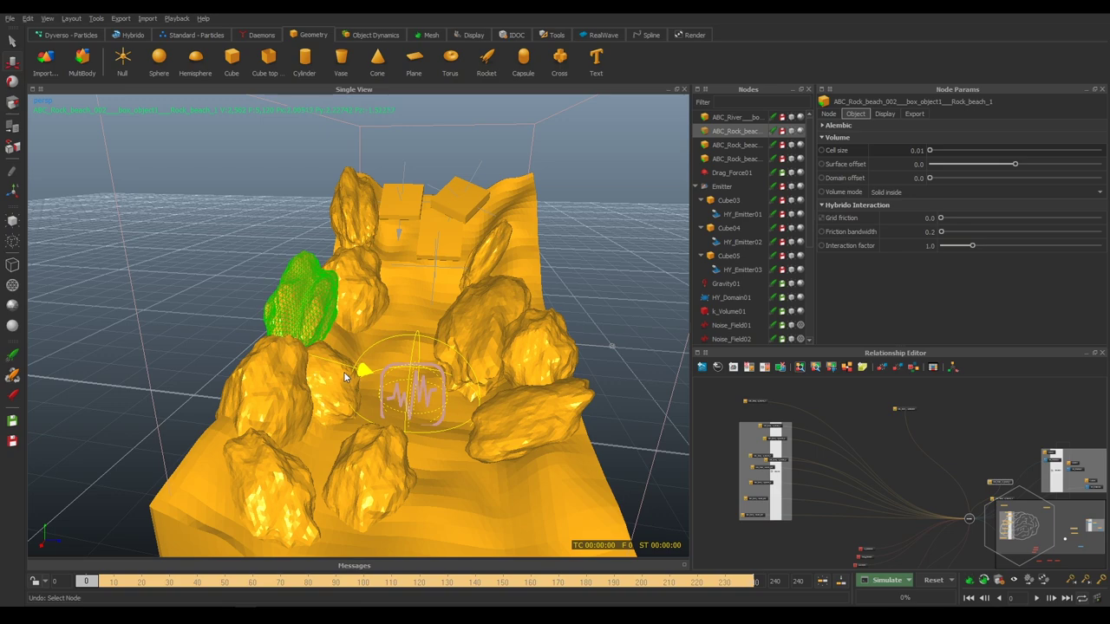
pyautogui.keyDown('alt'); pyautogui.moveTo(460, 284); pyautogui.dragTo(340, 407); pyautogui.keyUp('alt')
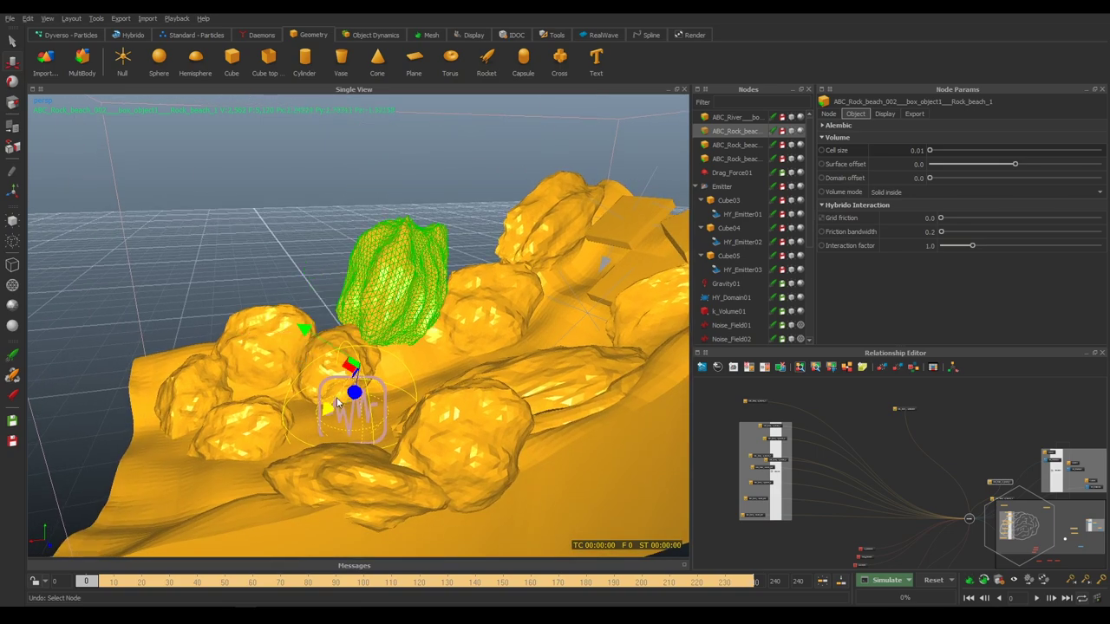
pyautogui.moveTo(338, 400)
pyautogui.keyDown('alt'); pyautogui.mouseDown()
pyautogui.moveTo(206, 357)
pyautogui.moveTo(341, 457)
pyautogui.mouseUp(); pyautogui.keyUp('alt')
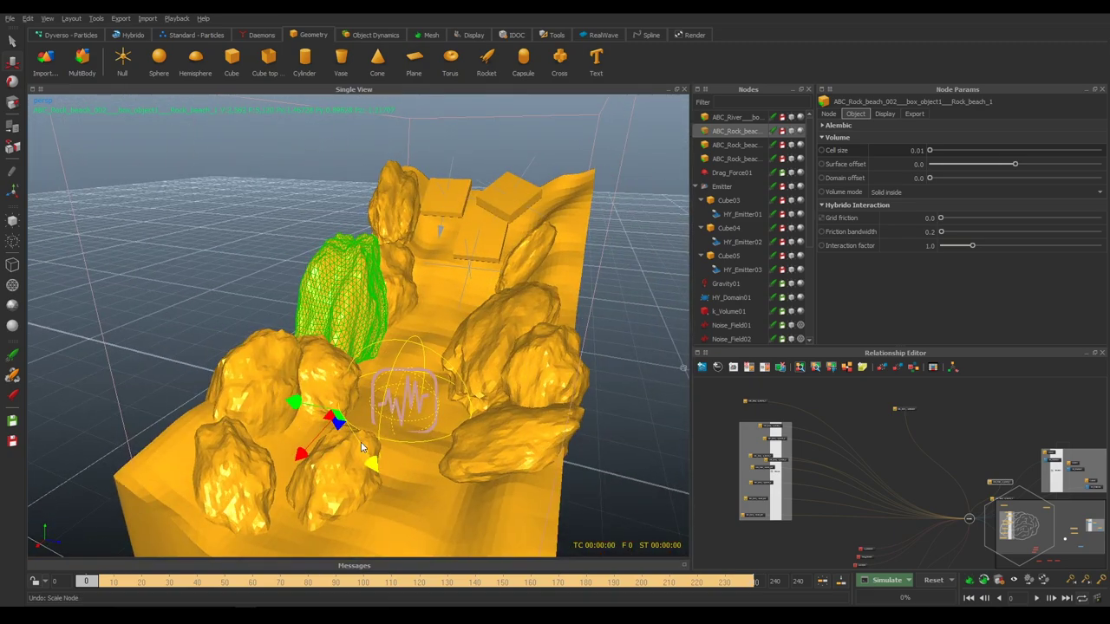
pyautogui.moveTo(336, 429)
pyautogui.keyDown('alt'); pyautogui.mouseDown()
pyautogui.moveTo(324, 354)
pyautogui.moveTo(346, 359)
pyautogui.moveTo(318, 344)
pyautogui.moveTo(422, 373)
pyautogui.moveTo(438, 364)
pyautogui.mouseUp(); pyautogui.keyUp('alt')
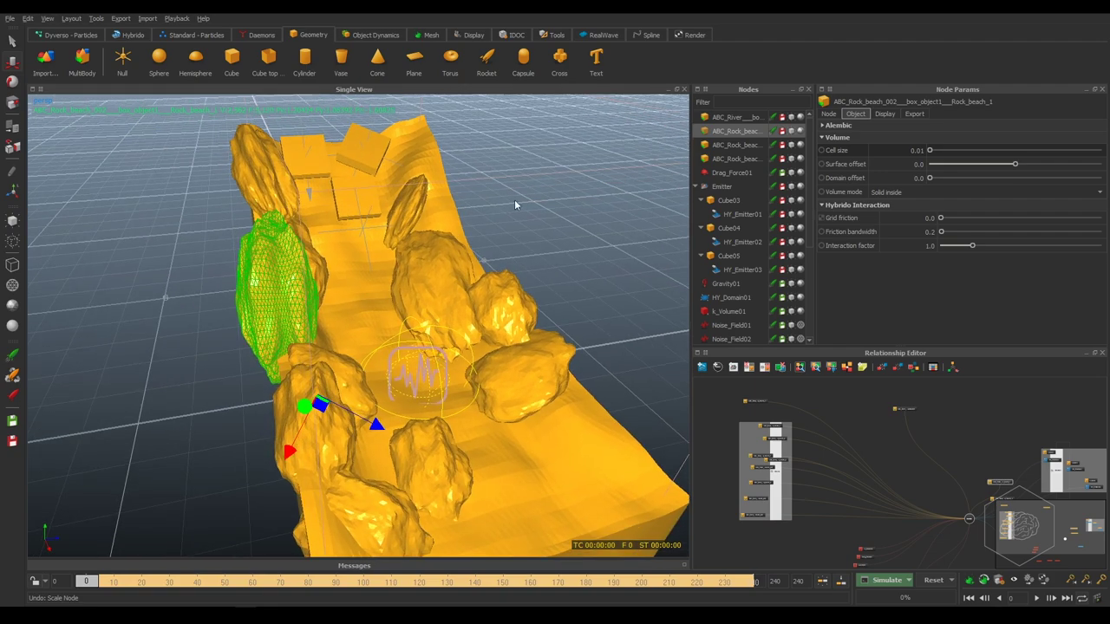
pyautogui.click(671, 330)
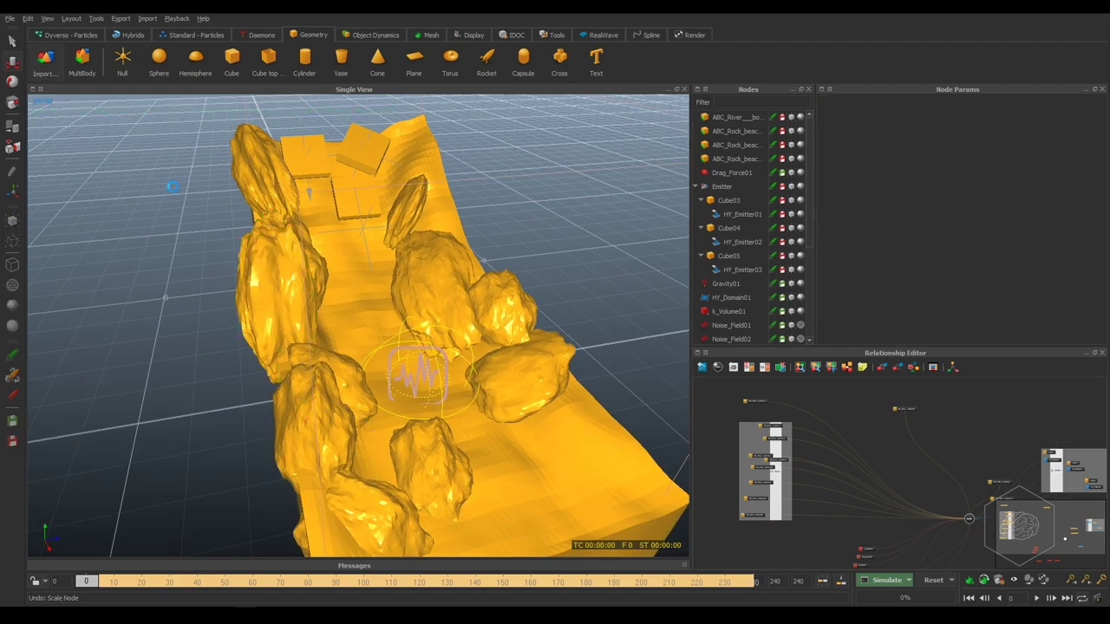
pyautogui.click(161, 240)
# Import the rock and slide it along X to 3.29778, 0.1862, 0.85101 at the channel's near end.
pyautogui.click(458, 307)
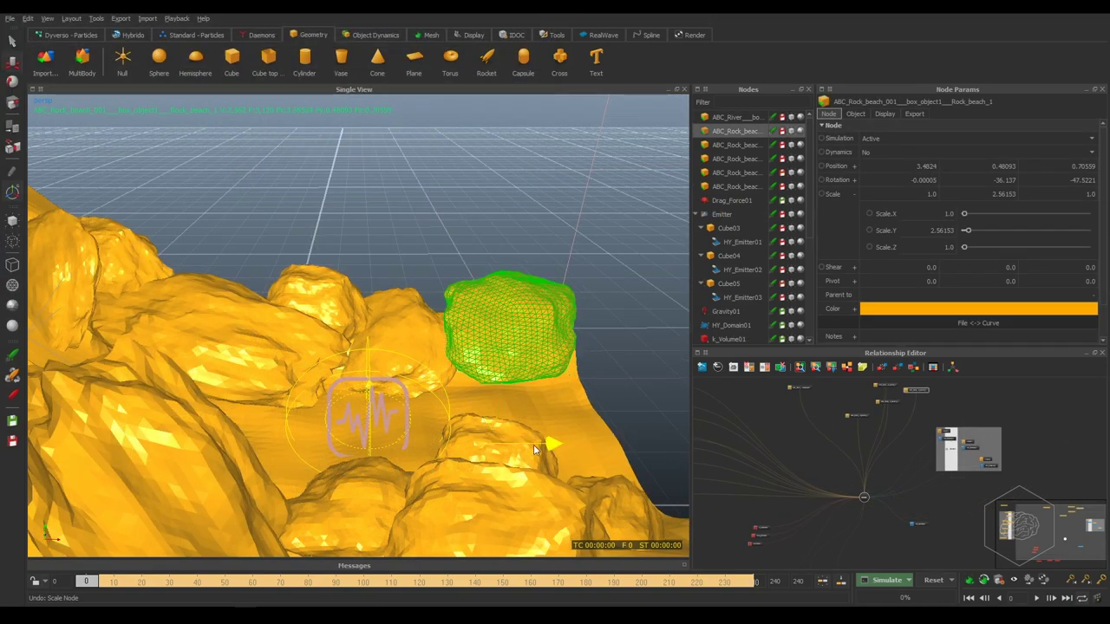
pyautogui.moveTo(544, 449); pyautogui.dragTo(525, 444)
pyautogui.moveTo(603, 443)
pyautogui.keyDown('alt'); pyautogui.mouseDown()
pyautogui.moveTo(430, 405)
pyautogui.moveTo(425, 391)
pyautogui.moveTo(304, 442)
pyautogui.moveTo(323, 463)
pyautogui.mouseUp(); pyautogui.keyUp('alt')
pyautogui.keyDown('alt'); pyautogui.moveTo(418, 417); pyautogui.dragTo(338, 382); pyautogui.keyUp('alt')
pyautogui.click(859, 113)
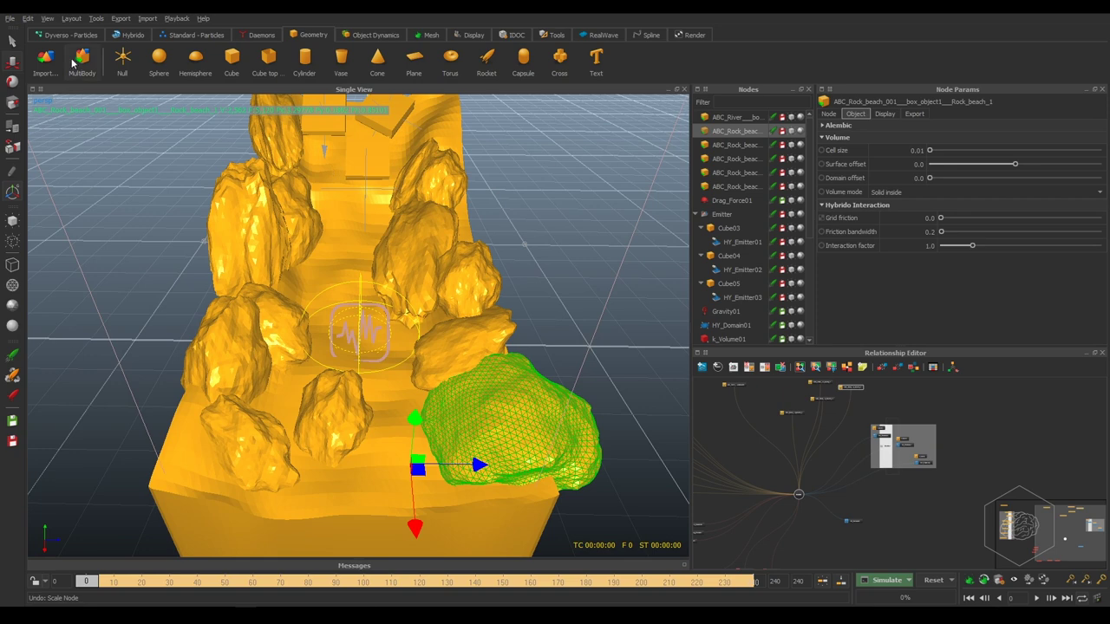
# Import ABC_Rock_beach_001.abc and show its transform settings.
pyautogui.hotkey('ctrl', 'i')
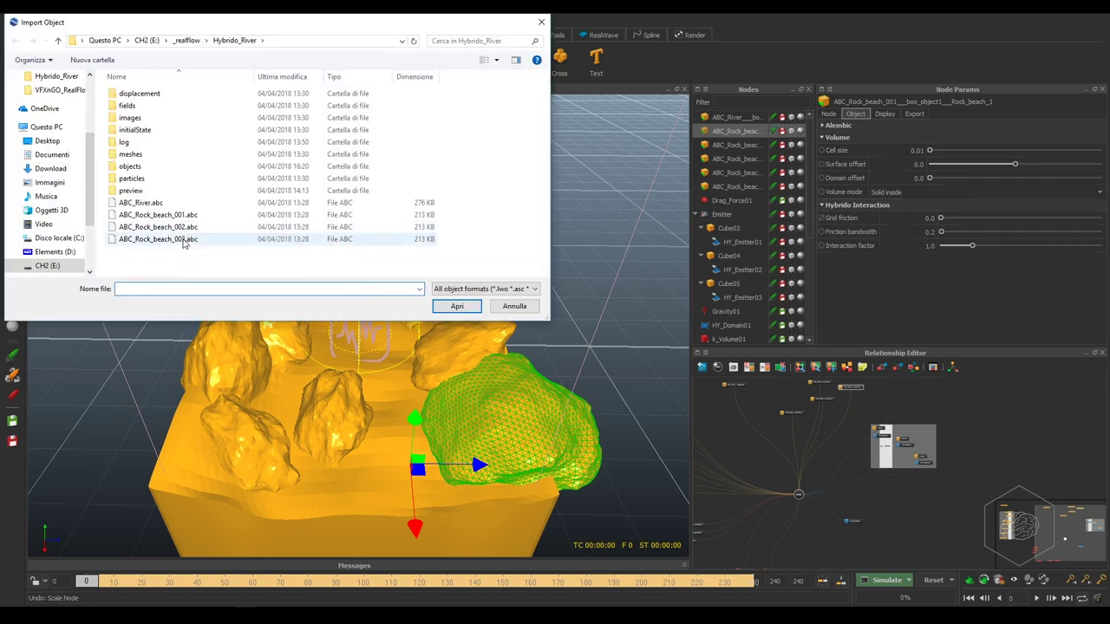
pyautogui.click(178, 214)
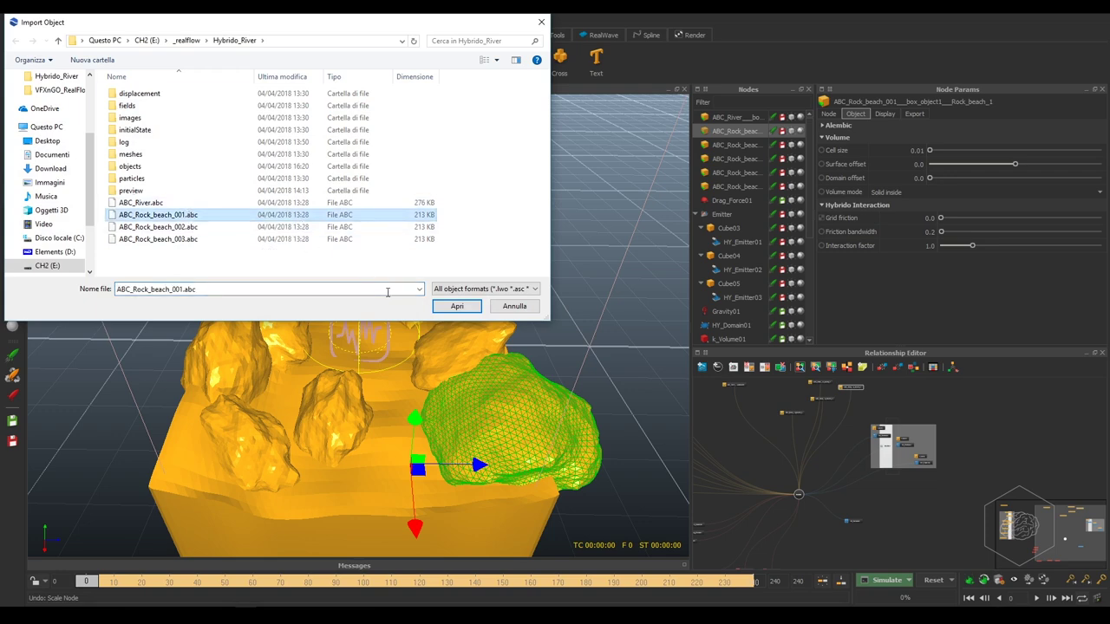
pyautogui.click(457, 307)
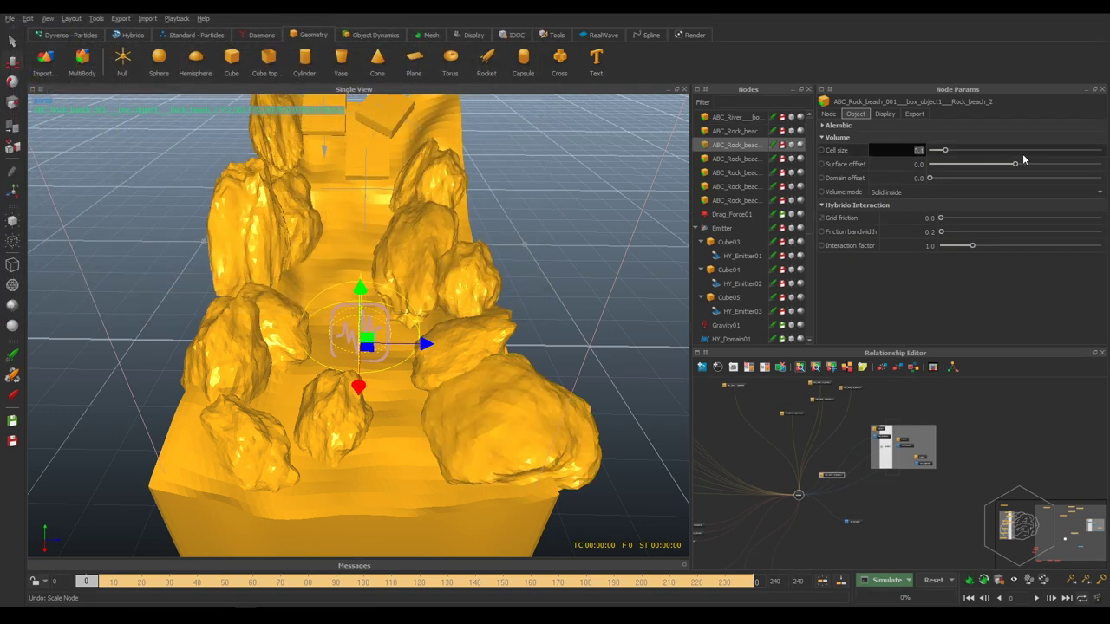
pyautogui.click(829, 116)
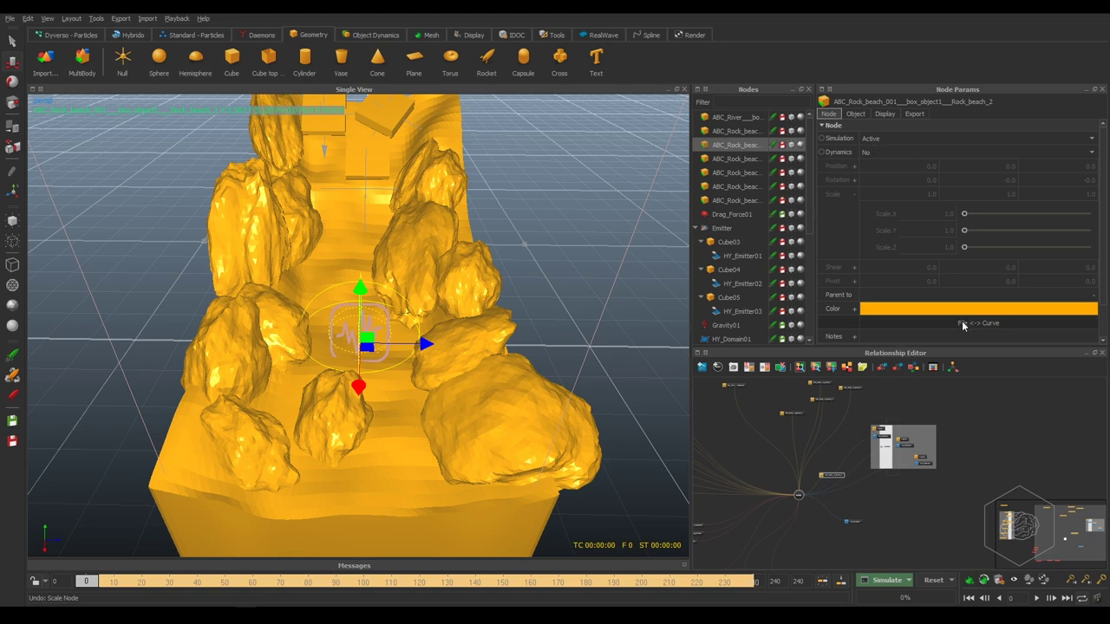
# Scale the new rock to 0.39485 and lower it to 0, 1.78262, -0.97398 in the riverbed.
pyautogui.keyDown('alt'); pyautogui.moveTo(364, 334); pyautogui.dragTo(273, 339); pyautogui.keyUp('alt')
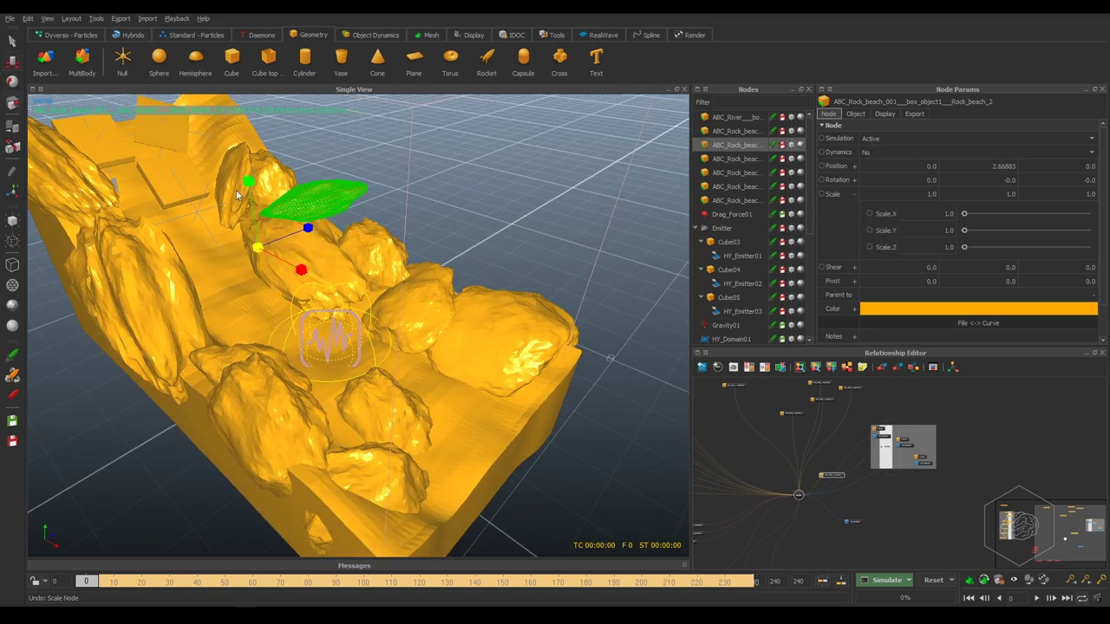
pyautogui.moveTo(252, 234); pyautogui.dragTo(285, 267)
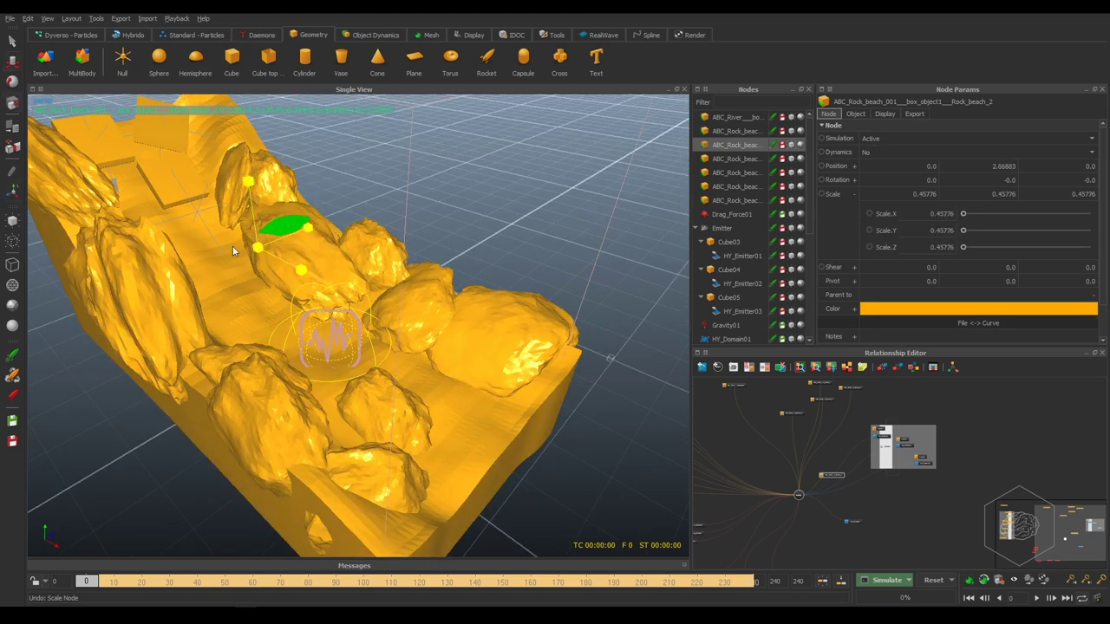
pyautogui.press('w')
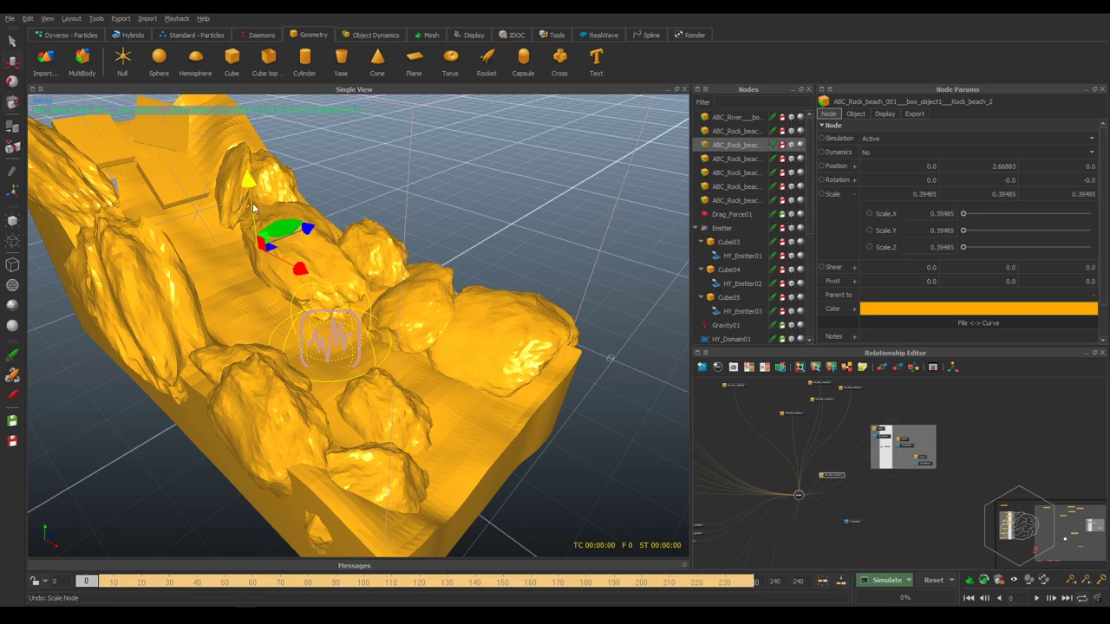
pyautogui.moveTo(285, 263)
pyautogui.mouseDown()
pyautogui.moveTo(331, 366)
pyautogui.moveTo(240, 321)
pyautogui.moveTo(466, 310)
pyautogui.moveTo(313, 396)
pyautogui.moveTo(411, 498)
pyautogui.moveTo(482, 515)
pyautogui.mouseUp()
pyautogui.press('e')
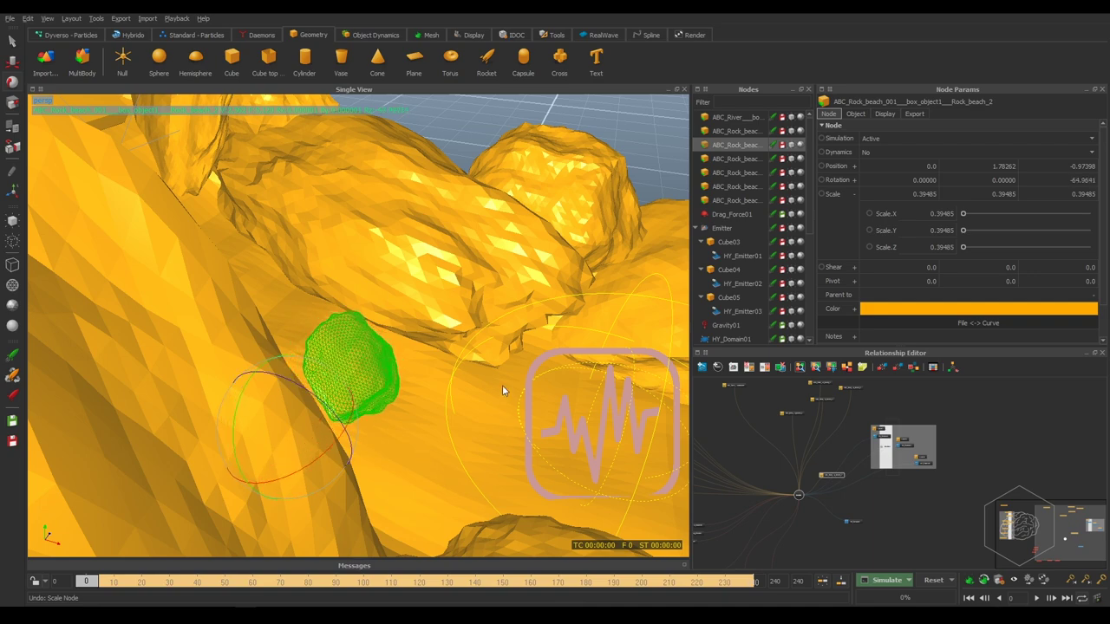
# Turn the rock further around Z, lower it into the riverbed, and stretch Y to 0.71473.
pyautogui.moveTo(502, 385)
pyautogui.keyDown('alt'); pyautogui.mouseDown()
pyautogui.moveTo(317, 358)
pyautogui.moveTo(305, 382)
pyautogui.moveTo(302, 364)
pyautogui.mouseUp(); pyautogui.keyUp('alt')
pyautogui.press('w')
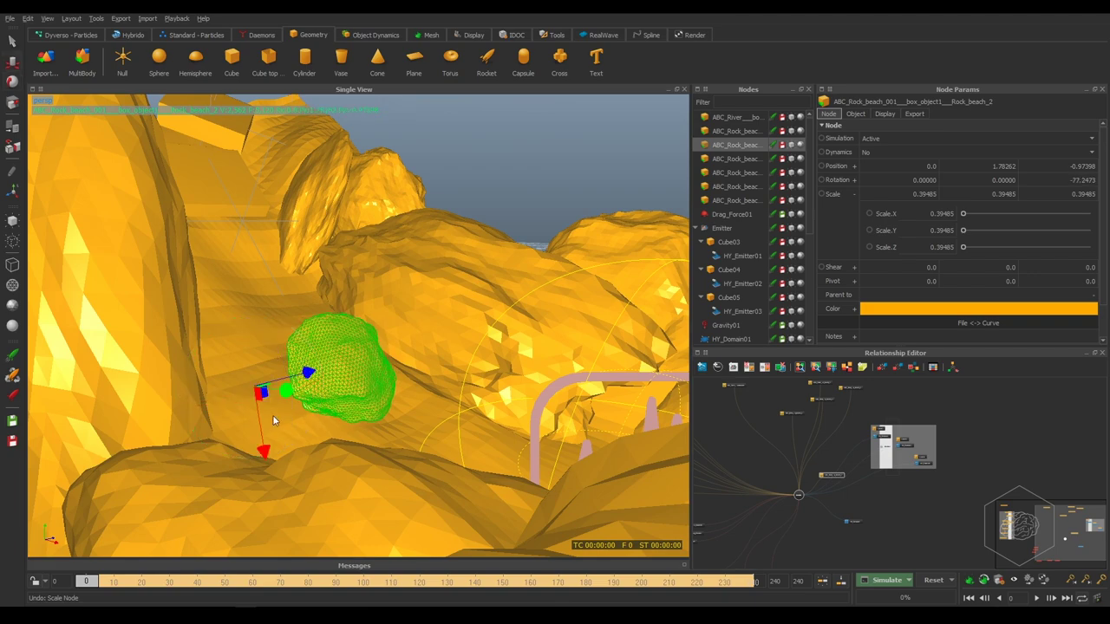
pyautogui.moveTo(261, 422)
pyautogui.mouseDown()
pyautogui.moveTo(269, 499)
pyautogui.moveTo(387, 471)
pyautogui.moveTo(330, 463)
pyautogui.moveTo(354, 482)
pyautogui.mouseUp()
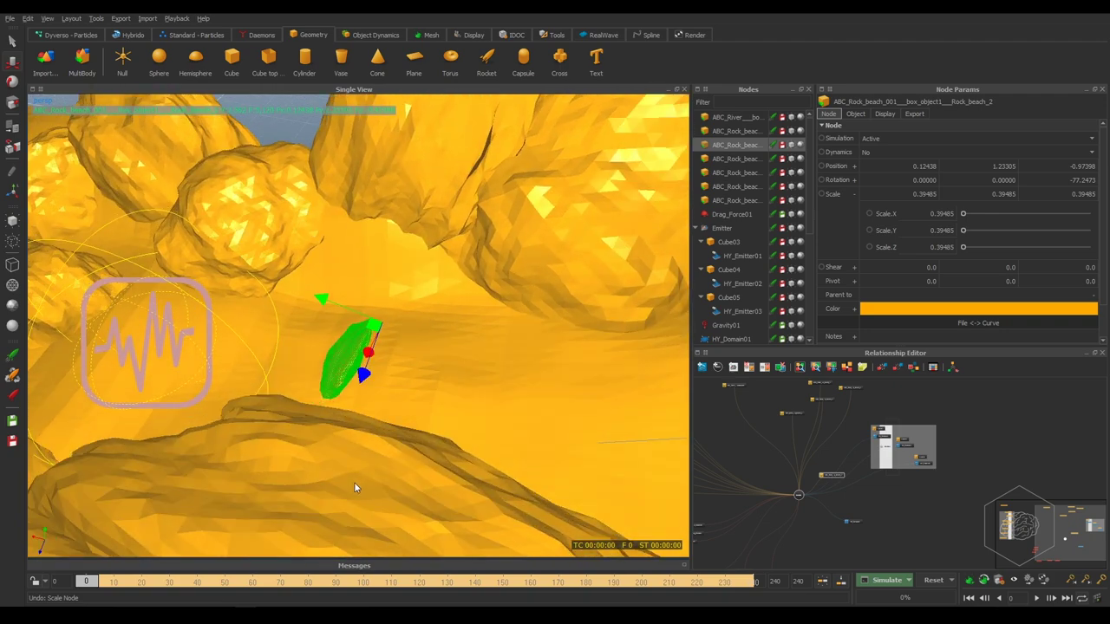
pyautogui.press('r')
pyautogui.moveTo(319, 300); pyautogui.dragTo(289, 283)
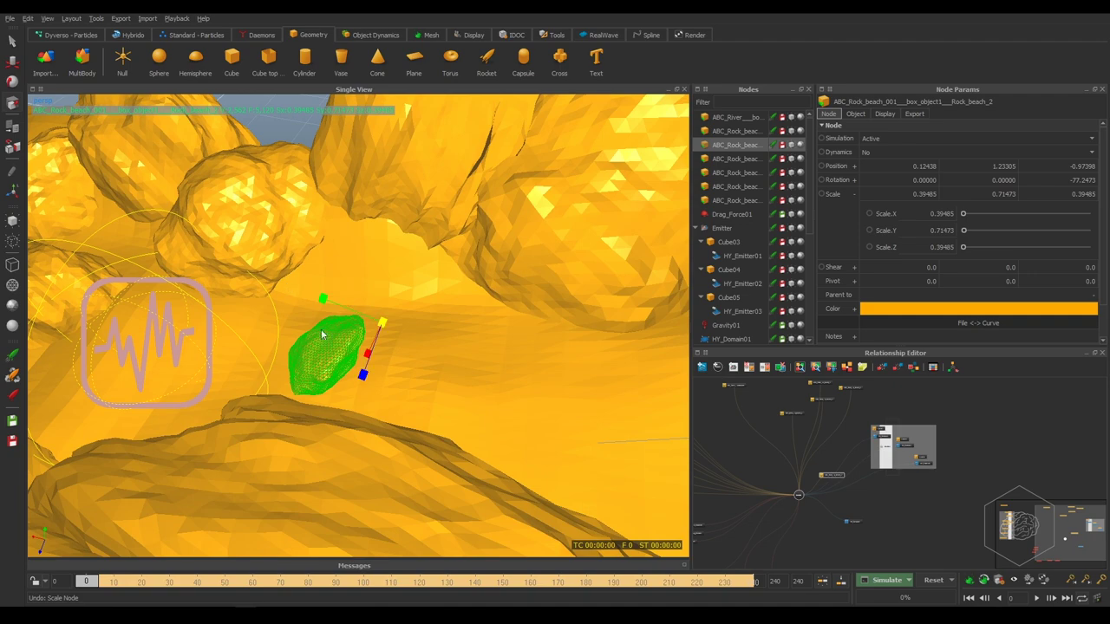
# Nudge the rock slightly left into place and check its object and display settings.
pyautogui.press('w')
pyautogui.moveTo(354, 356)
pyautogui.keyDown('alt'); pyautogui.mouseDown()
pyautogui.moveTo(316, 411)
pyautogui.moveTo(305, 406)
pyautogui.moveTo(296, 468)
pyautogui.moveTo(330, 457)
pyautogui.moveTo(312, 419)
pyautogui.mouseUp(); pyautogui.keyUp('alt')
pyautogui.press('e')
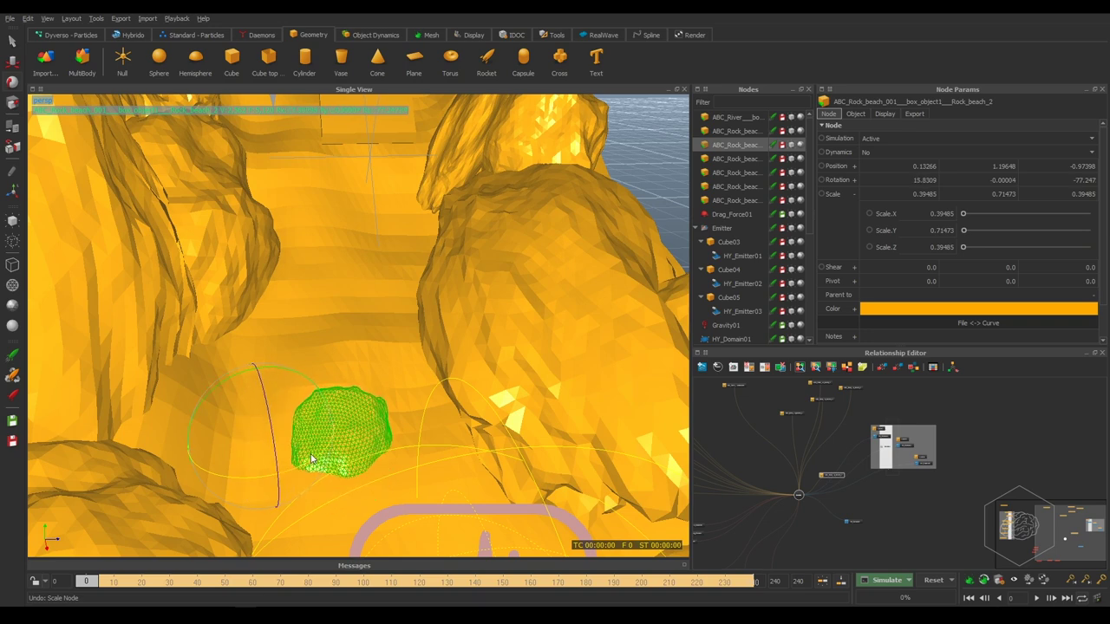
pyautogui.press('w')
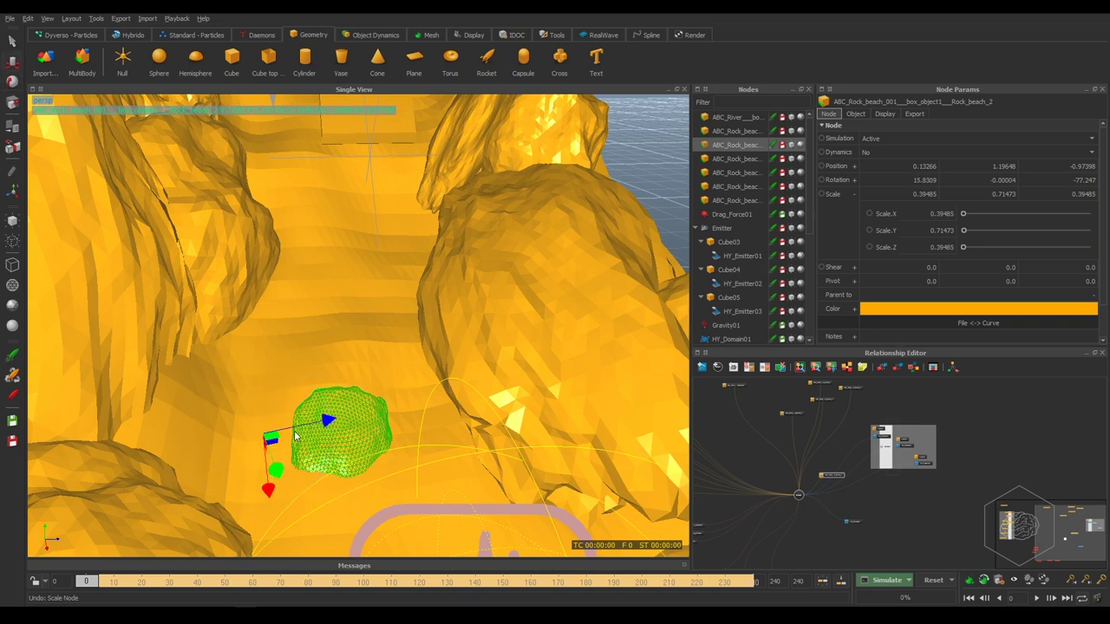
pyautogui.moveTo(299, 431)
pyautogui.mouseDown()
pyautogui.moveTo(247, 433)
pyautogui.moveTo(401, 396)
pyautogui.moveTo(286, 330)
pyautogui.mouseUp()
pyautogui.scroll(-5, 247, 433)
pyautogui.scroll(2, 401, 397)
pyautogui.click(856, 114)
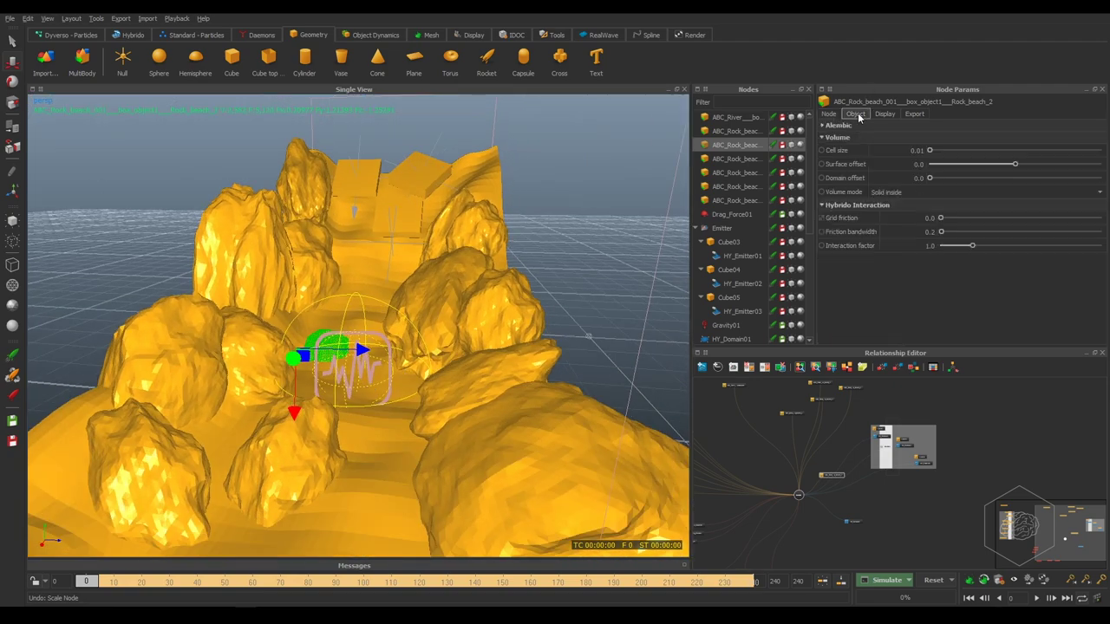
pyautogui.click(884, 115)
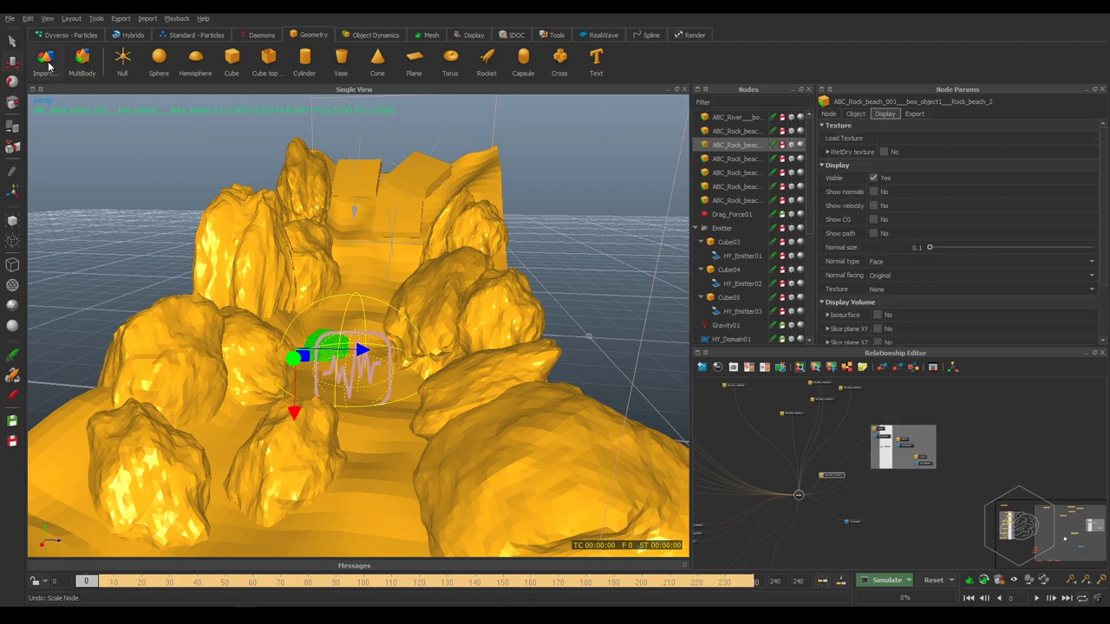
# Import another copy of ABC_Rock_beach_001.abc and deselect it.
pyautogui.hotkey('ctrl', 'i')
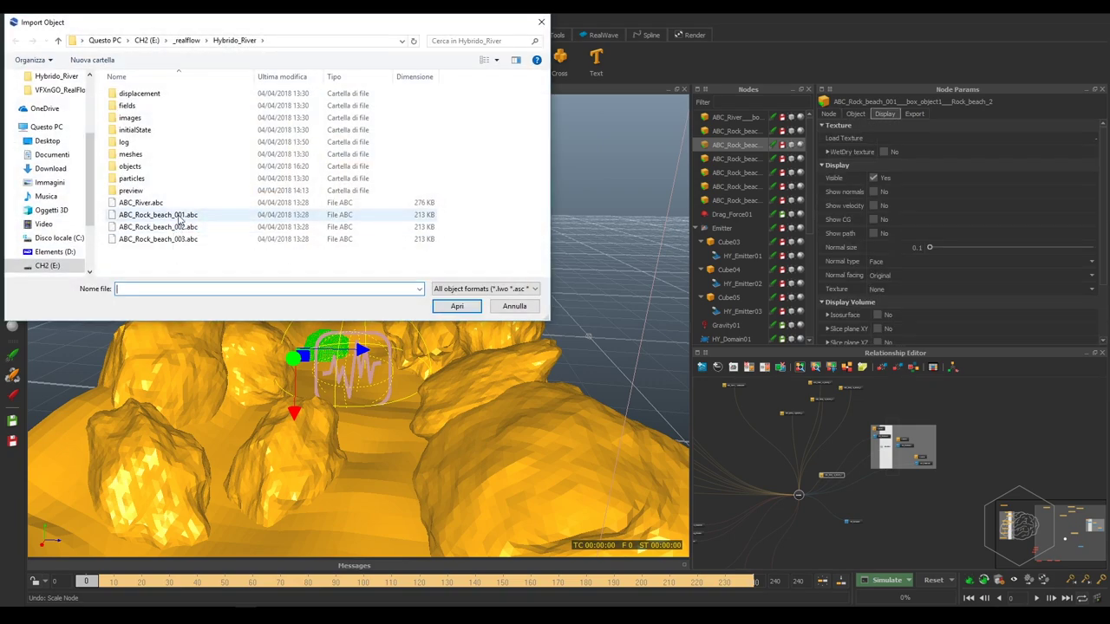
pyautogui.click(199, 215)
pyautogui.click(459, 309)
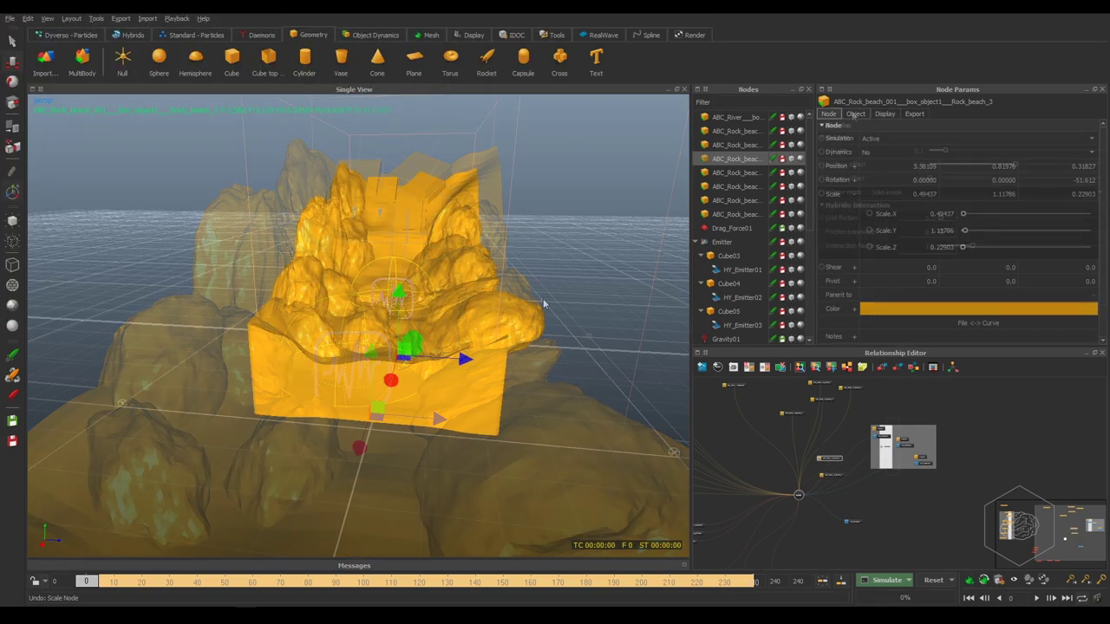
pyautogui.click(538, 222)
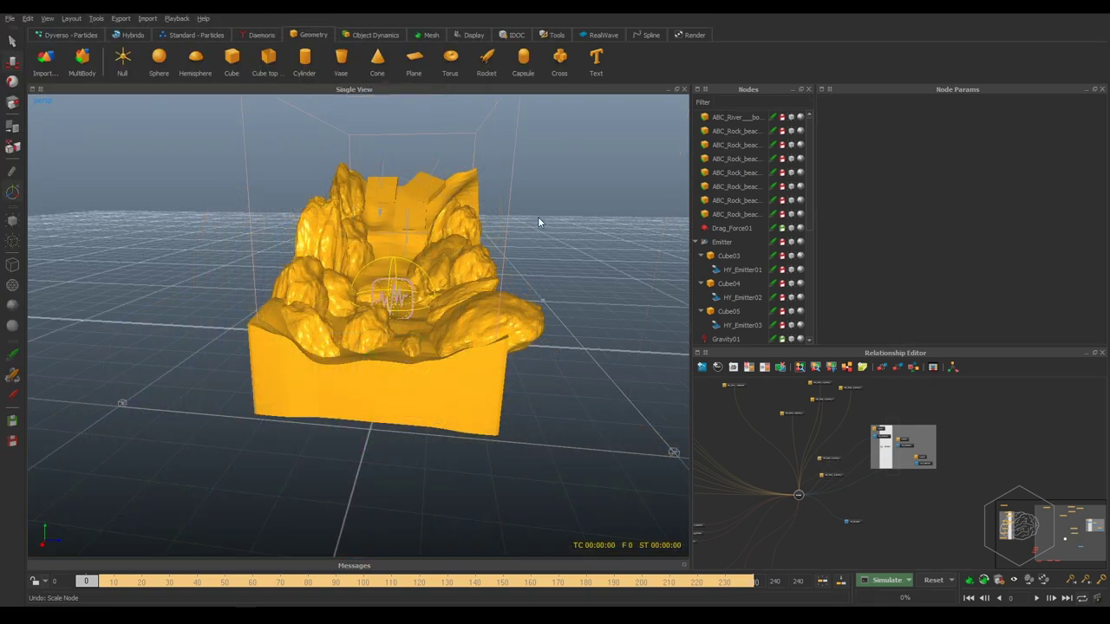
# Save the project as Hybrido_River.flw and select the ABC_River object.
pyautogui.hotkey('ctrl', 's')
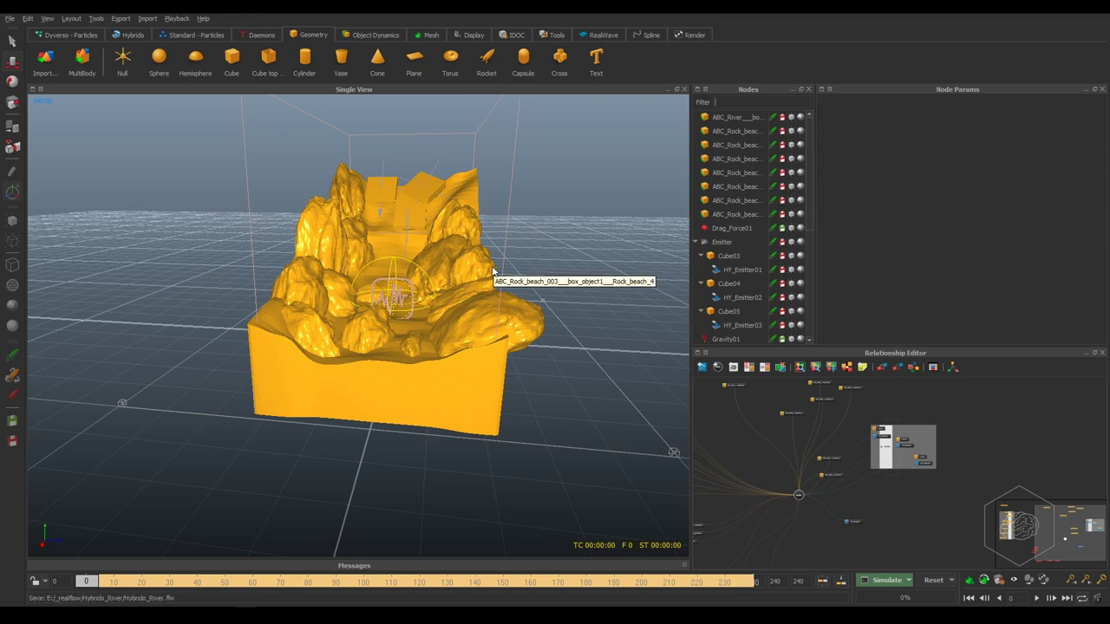
pyautogui.scroll(3, 1019, 491)
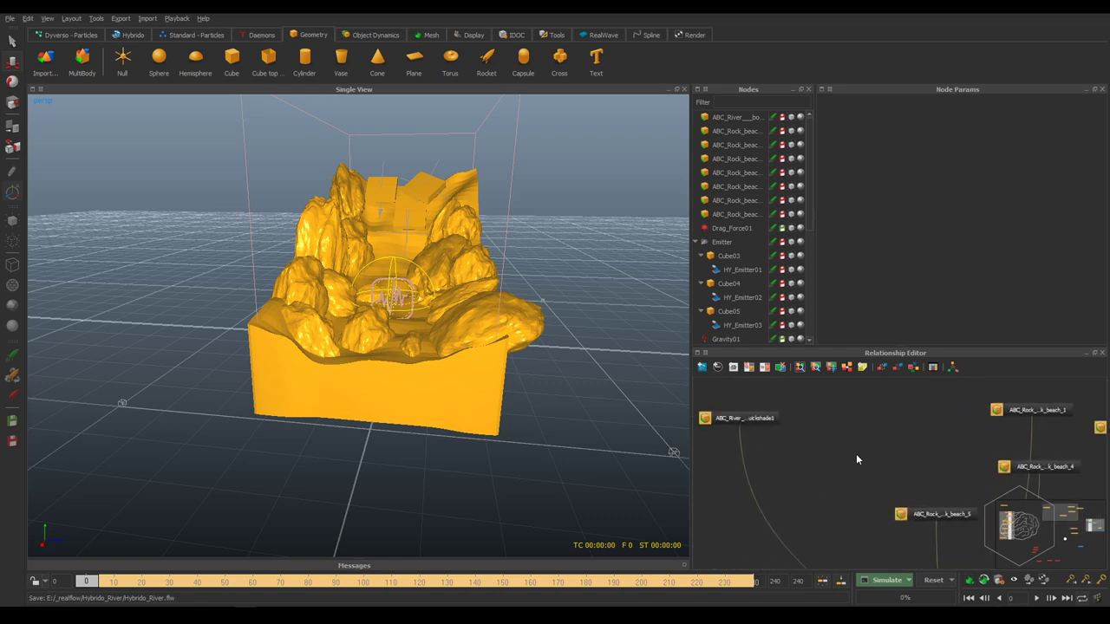
pyautogui.click(754, 418)
pyautogui.scroll(-3, 798, 409)
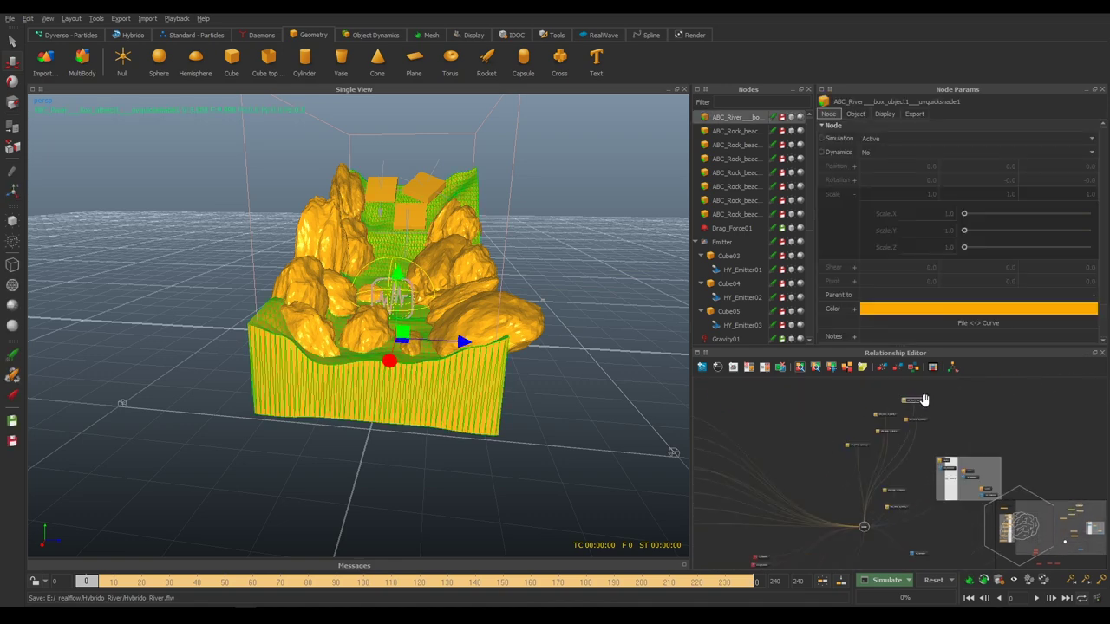
# Collapse the Emitter group and move the five selected ABC_Rock nodes into the Rocks group.
pyautogui.moveTo(799, 423)
pyautogui.mouseDown()
pyautogui.moveTo(963, 403)
pyautogui.moveTo(830, 519)
pyautogui.moveTo(838, 399)
pyautogui.mouseUp()
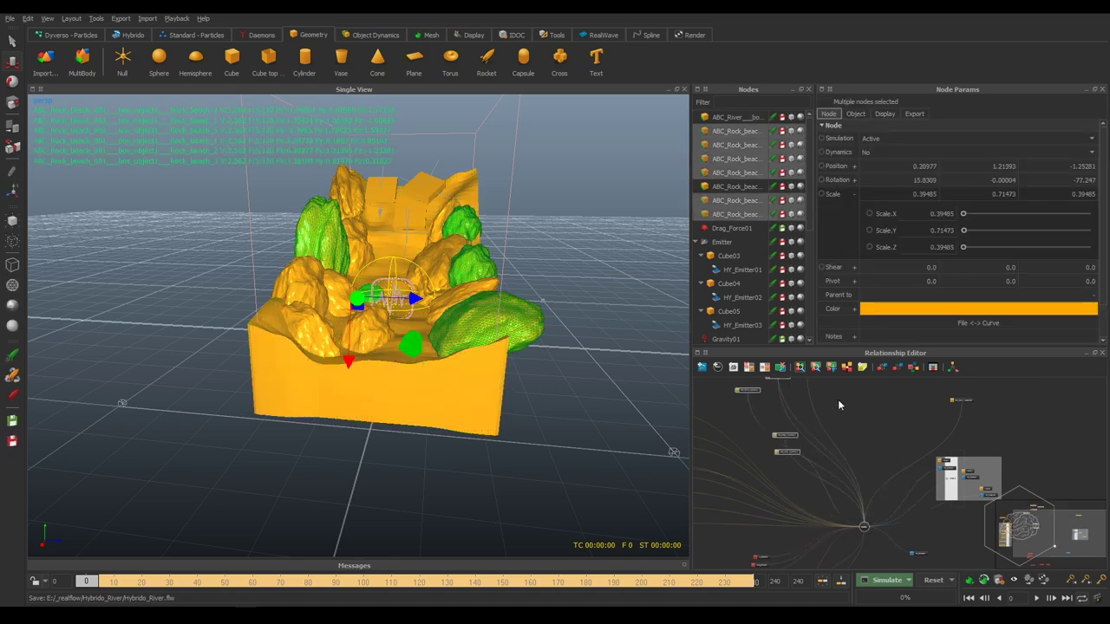
pyautogui.scroll(-1, 749, 200)
pyautogui.scroll(-1, 749, 200)
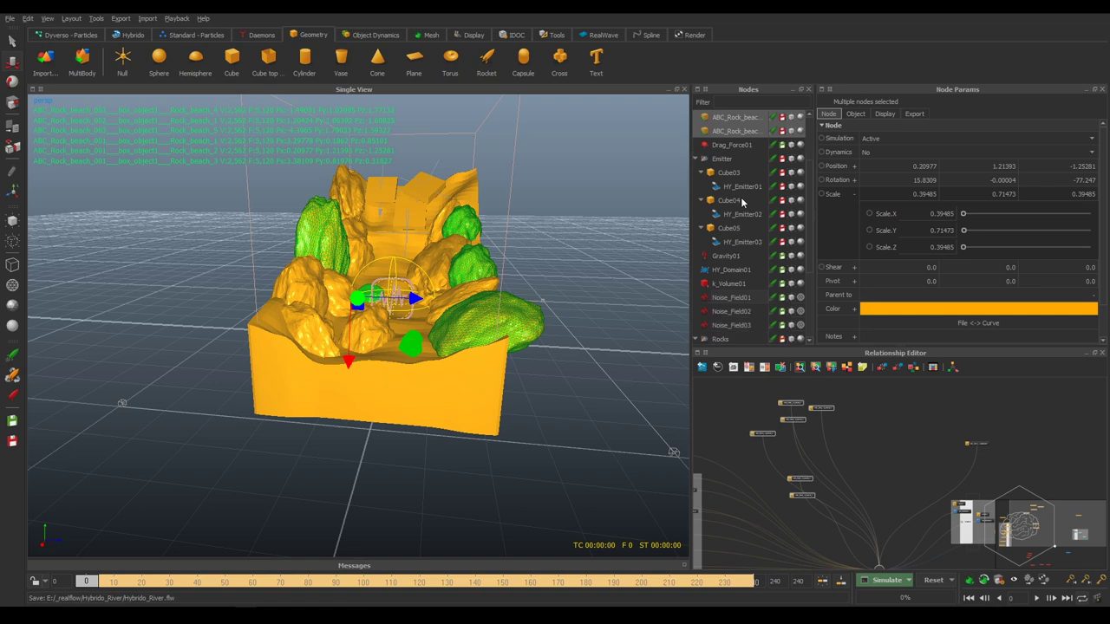
pyautogui.scroll(2, 742, 201)
pyautogui.scroll(-1, 742, 214)
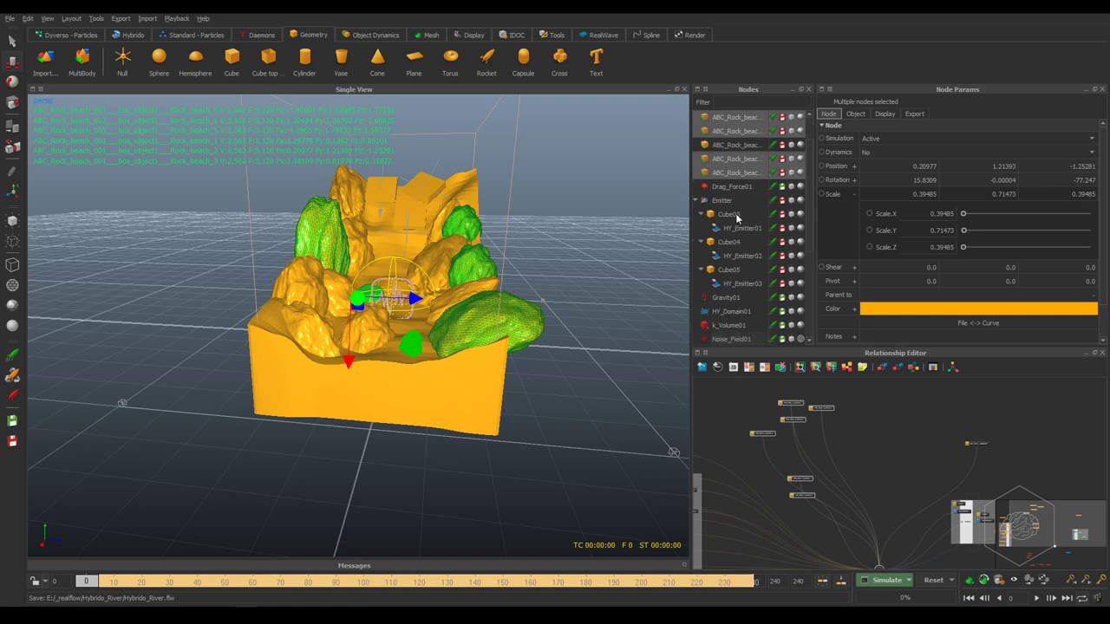
pyautogui.click(696, 202)
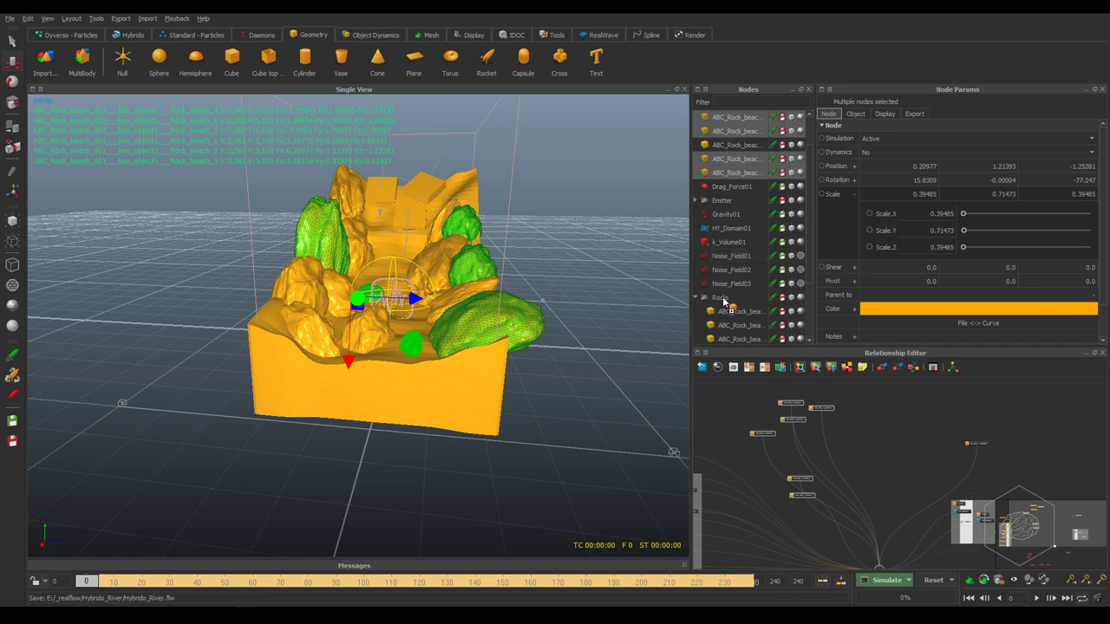
pyautogui.moveTo(757, 295); pyautogui.dragTo(743, 294)
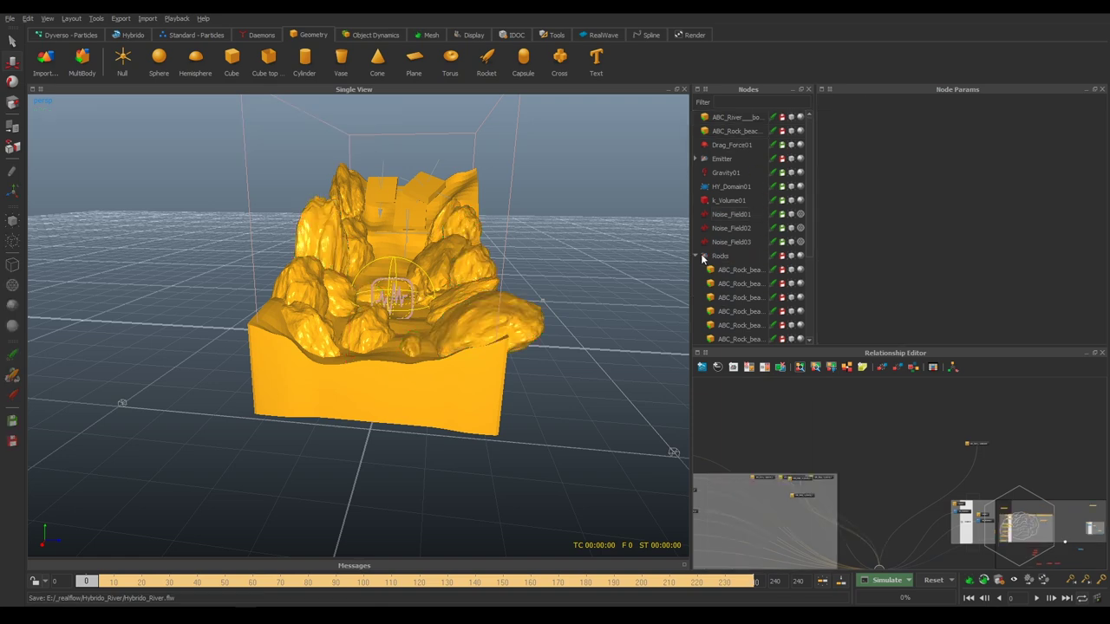
pyautogui.click(704, 257)
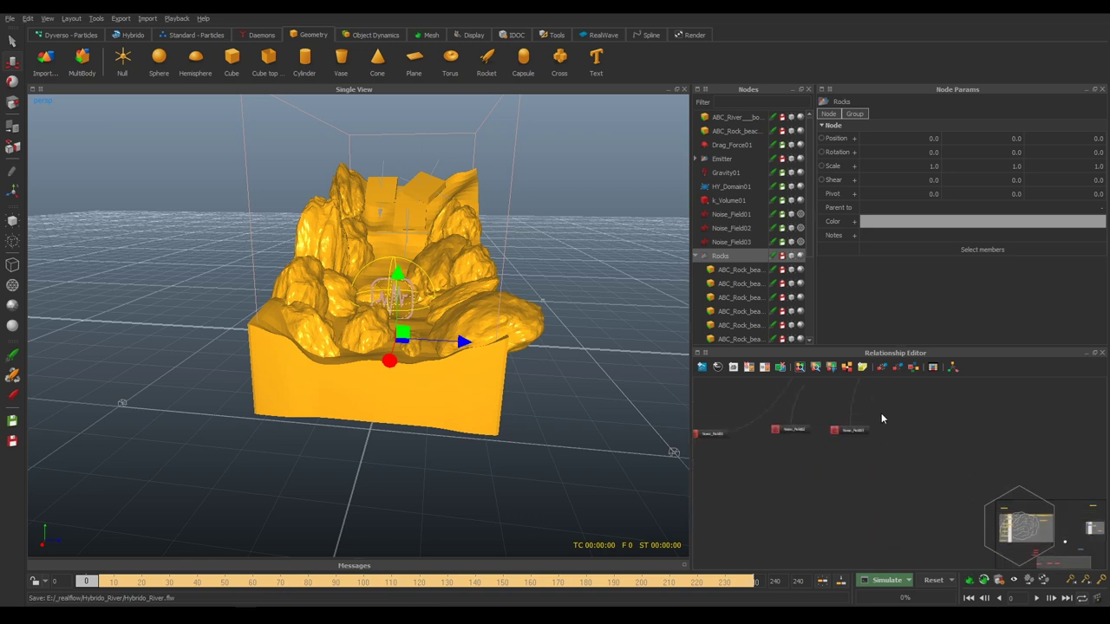
# Duplicate Noise_Field03 into Noise_Field04, rotate it, and slide it along the river channel.
pyautogui.click(848, 430)
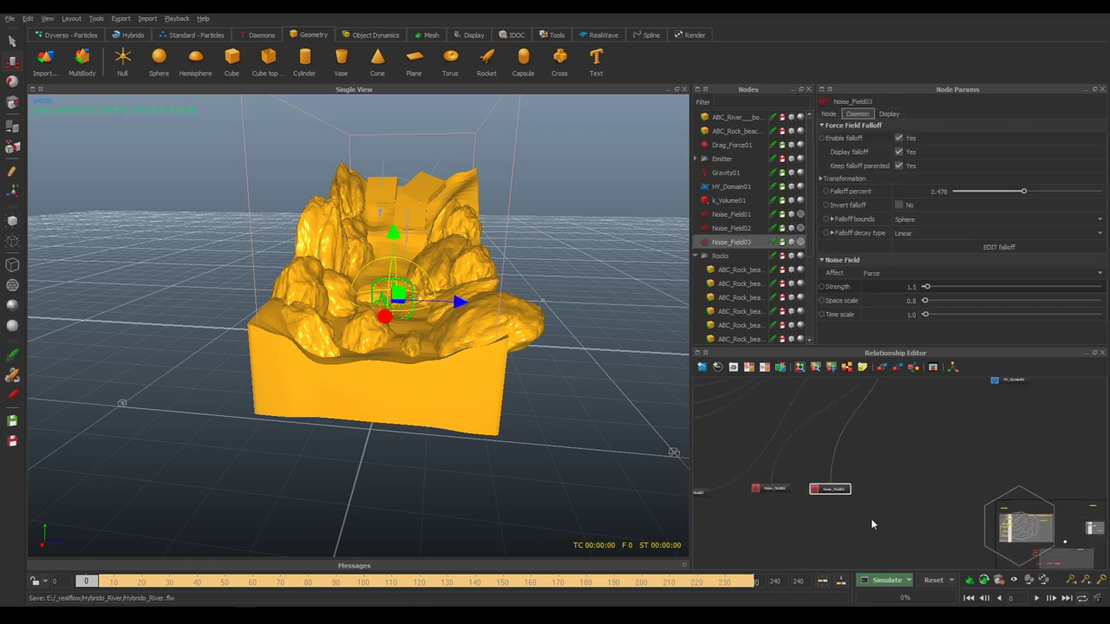
pyautogui.hotkey('ctrl', 'd')
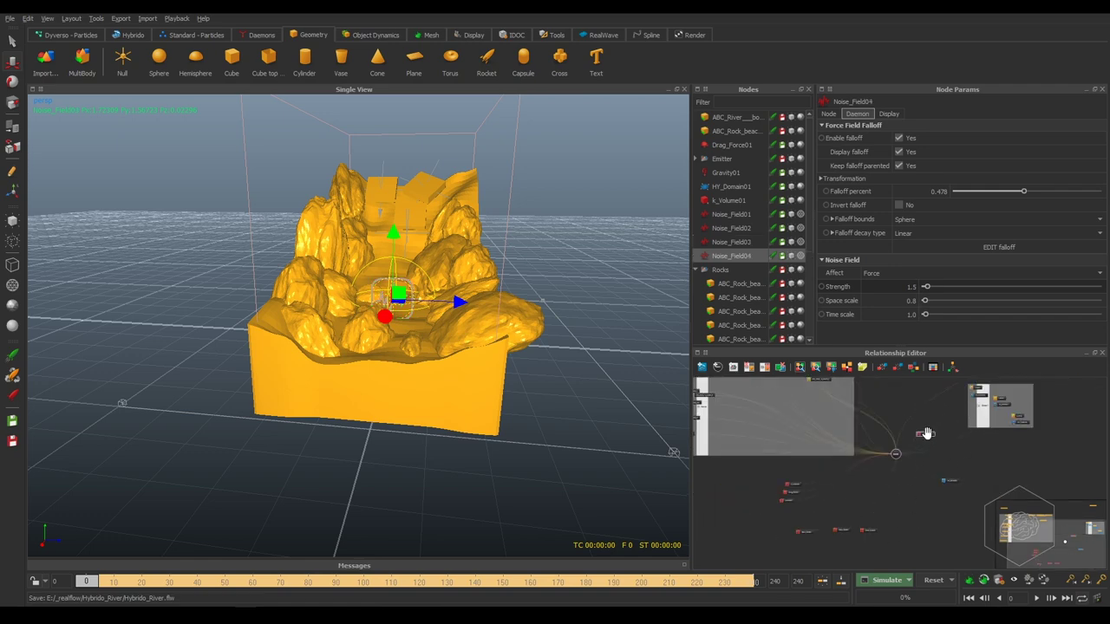
pyautogui.click(905, 531)
pyautogui.keyDown('alt'); pyautogui.moveTo(364, 329); pyautogui.dragTo(429, 323); pyautogui.keyUp('alt')
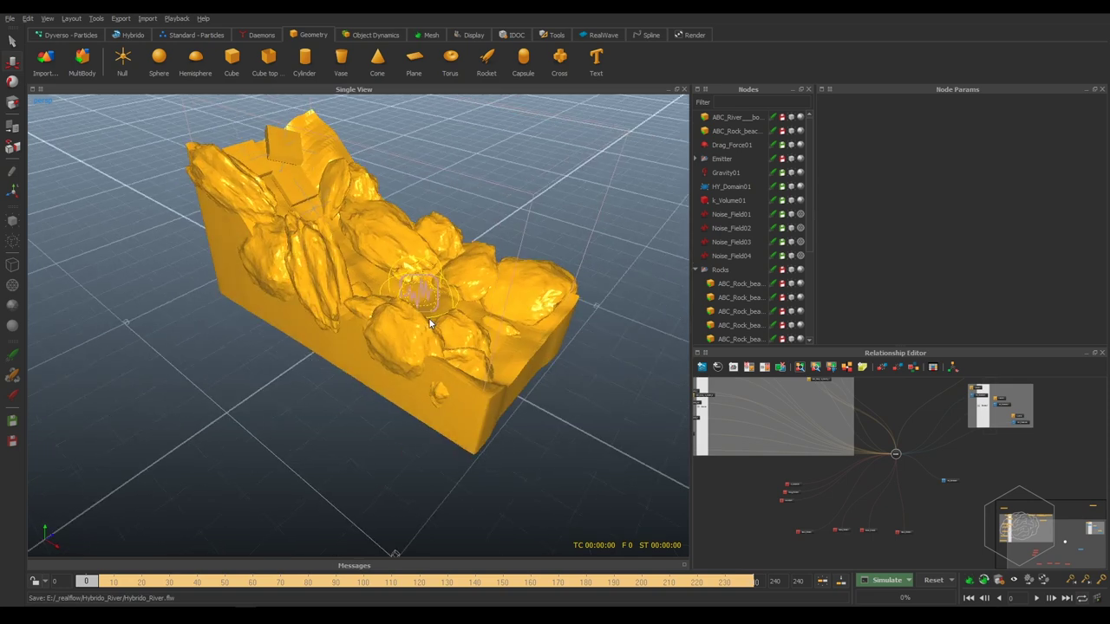
pyautogui.click(905, 531)
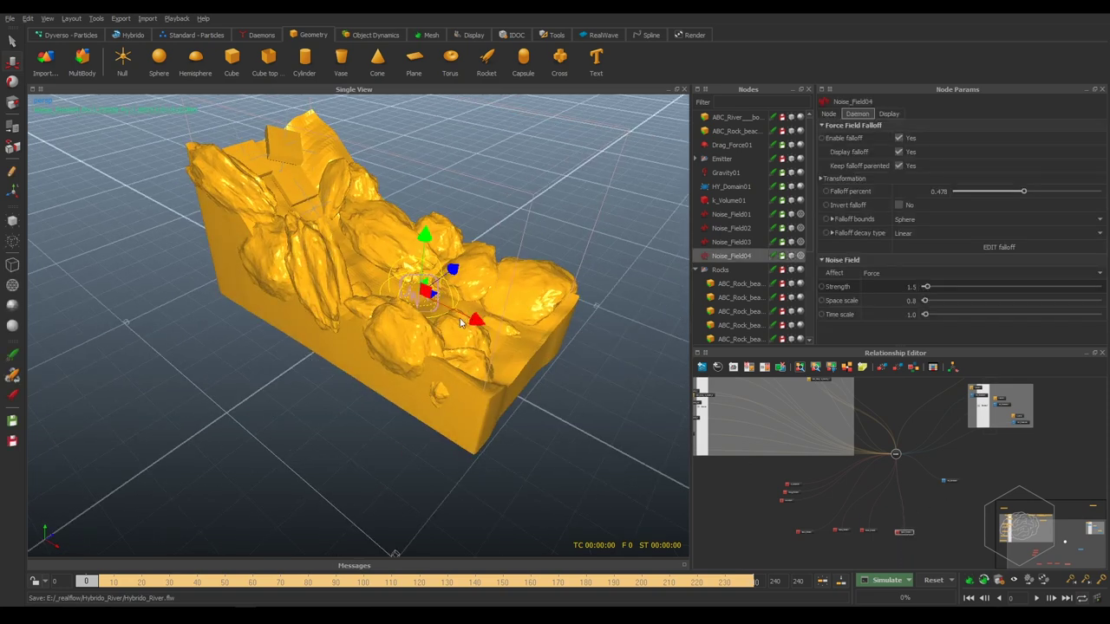
pyautogui.moveTo(462, 321); pyautogui.dragTo(382, 291)
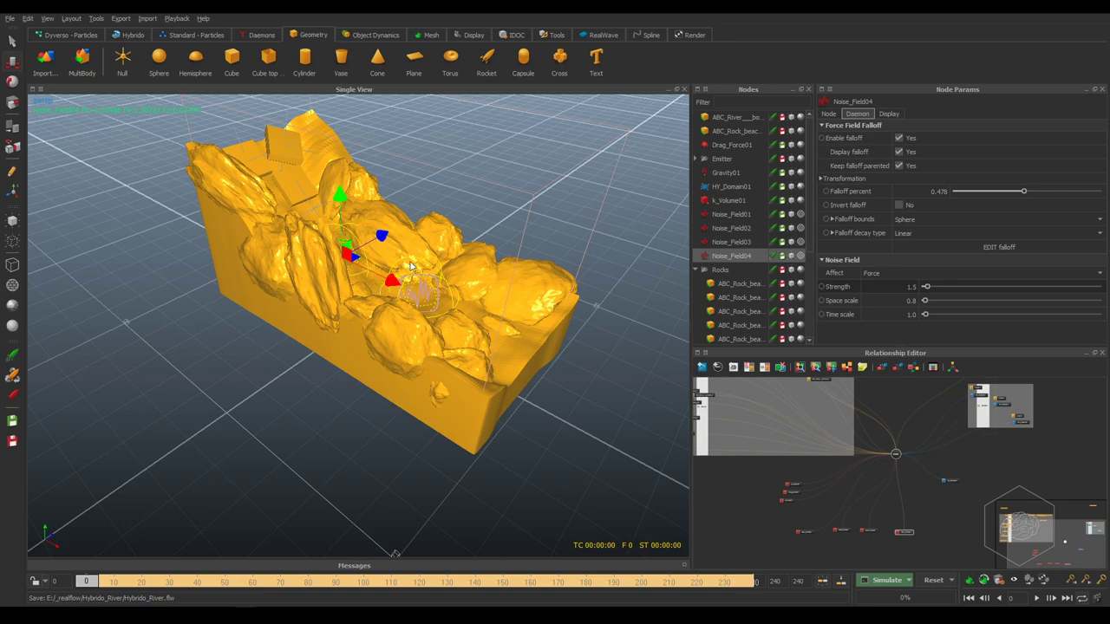
pyautogui.moveTo(374, 283)
pyautogui.keyDown('alt'); pyautogui.mouseDown()
pyautogui.moveTo(364, 268)
pyautogui.moveTo(459, 350)
pyautogui.mouseUp(); pyautogui.keyUp('alt')
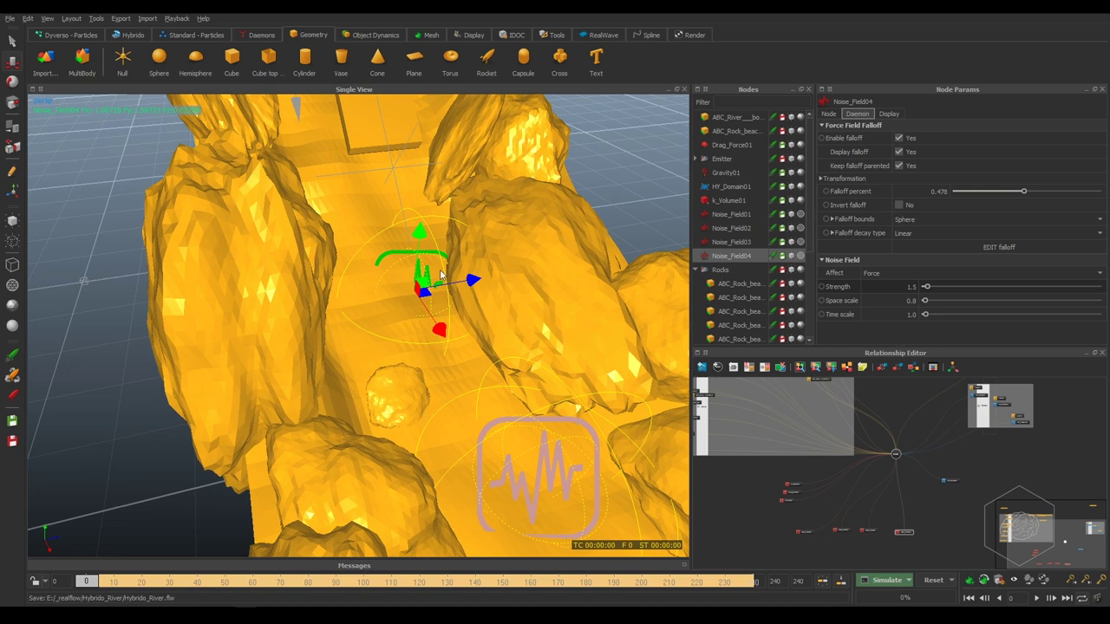
pyautogui.moveTo(464, 359); pyautogui.dragTo(425, 366)
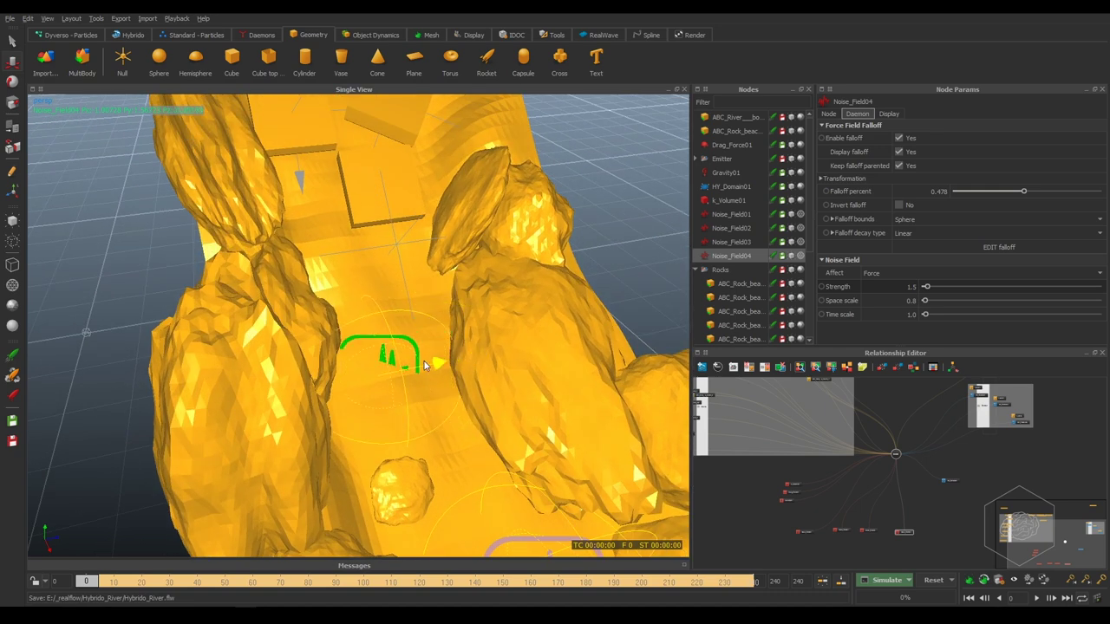
# Keep Noise_Field04 affecting Force, with Strength 1.2 and Space scale 0.5.
pyautogui.click(1045, 273)
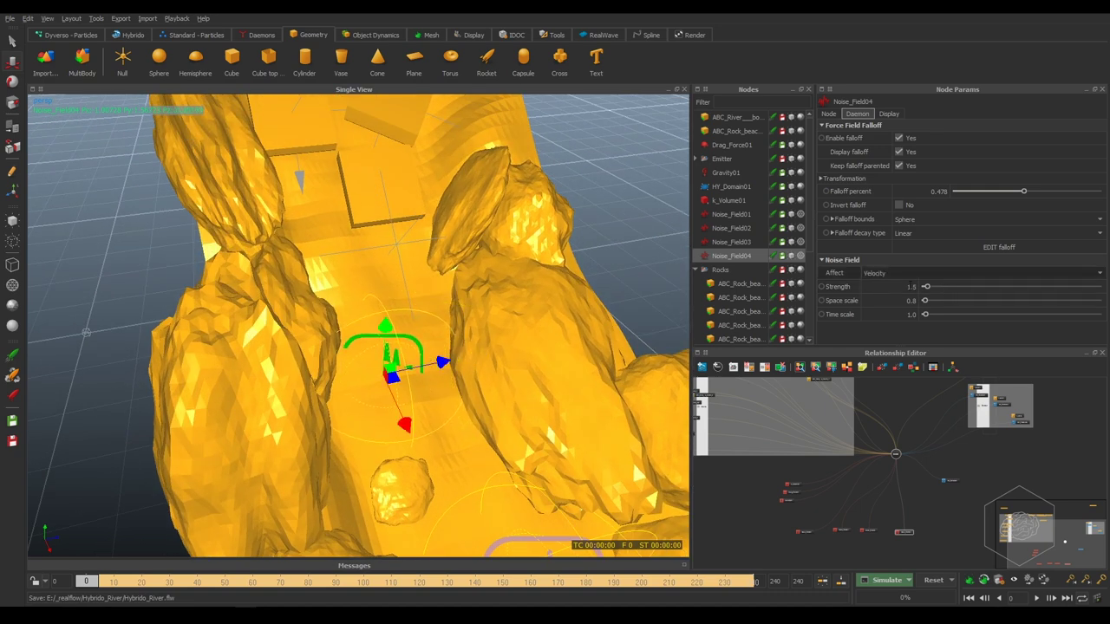
pyautogui.click(1045, 288)
pyautogui.click(890, 274)
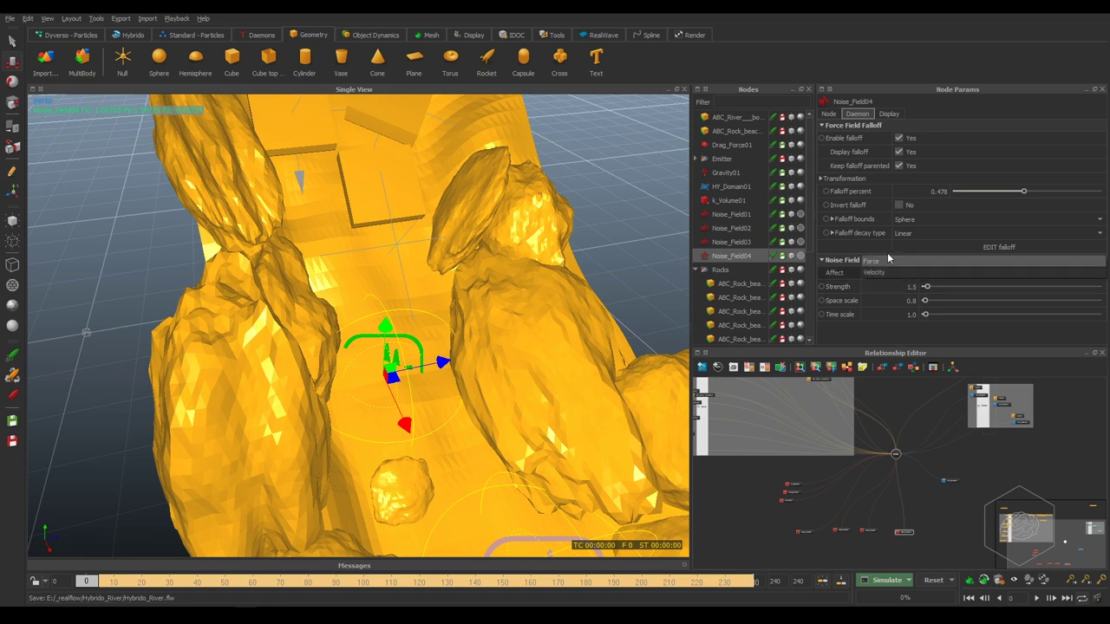
pyautogui.click(887, 253)
pyautogui.write('1')
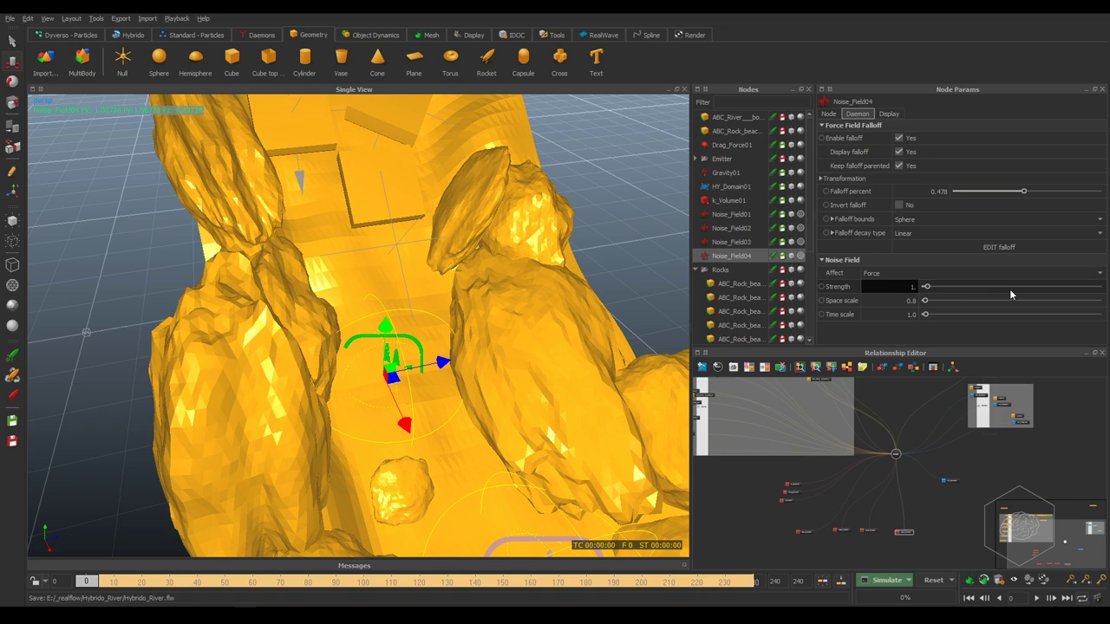
pyautogui.press('Return')
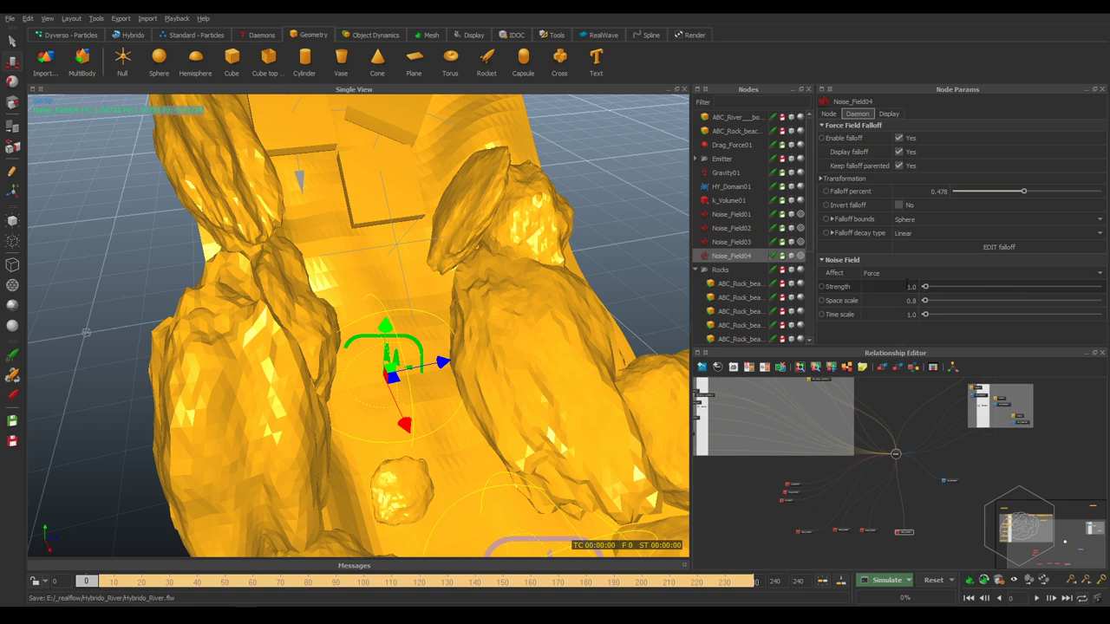
pyautogui.doubleClick(907, 286)
pyautogui.write('1.2')
pyautogui.press('Return')
pyautogui.doubleClick(1029, 296)
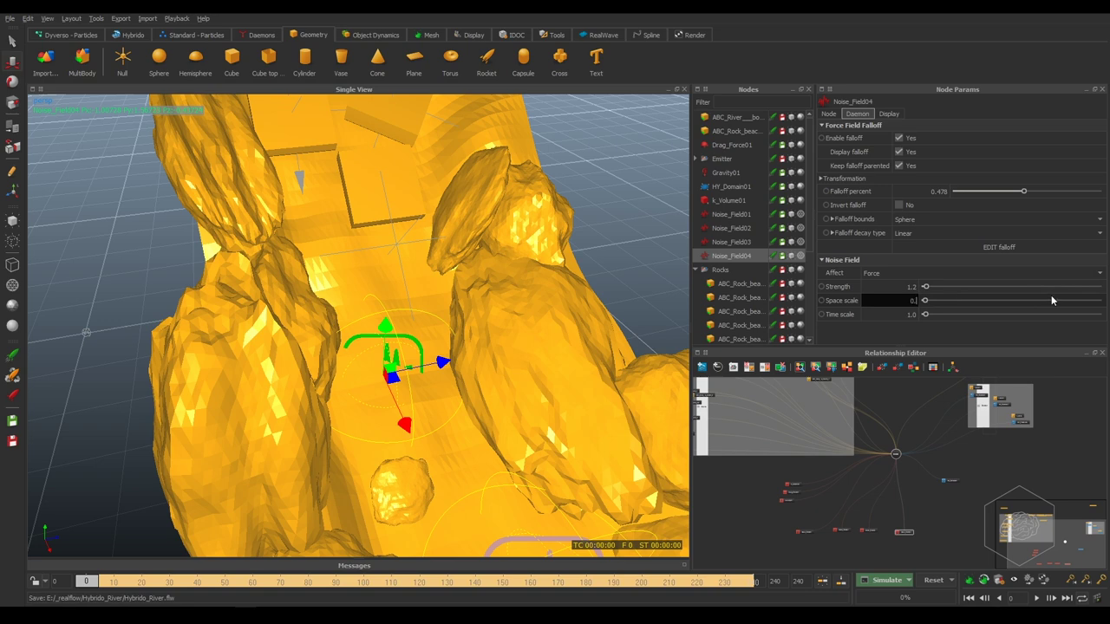
pyautogui.write('.5')
pyautogui.press('Return')
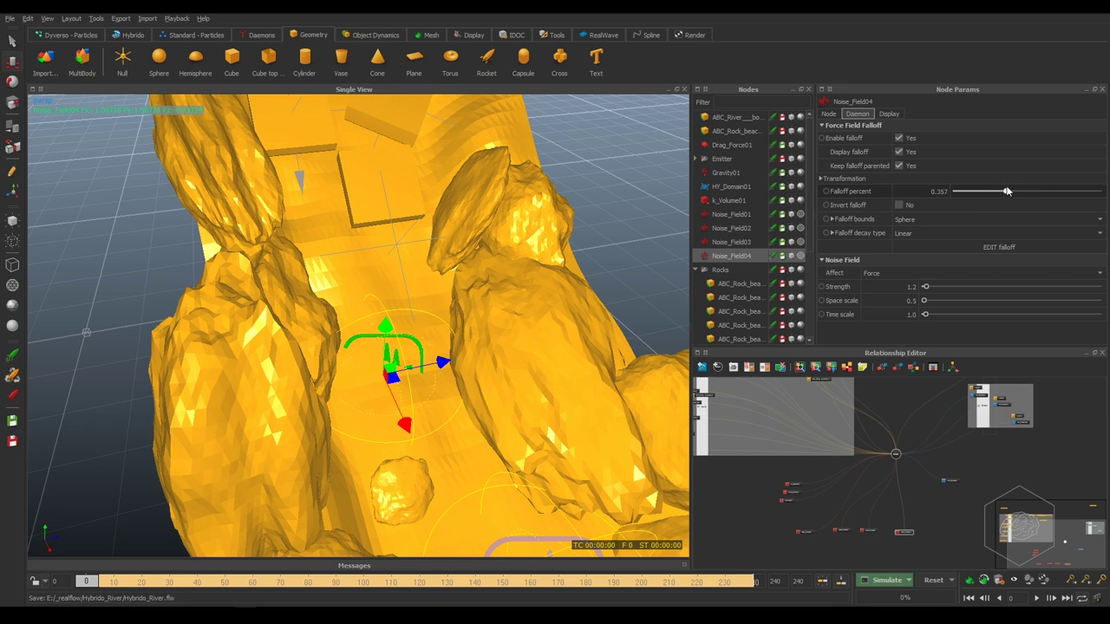
pyautogui.click(590, 248)
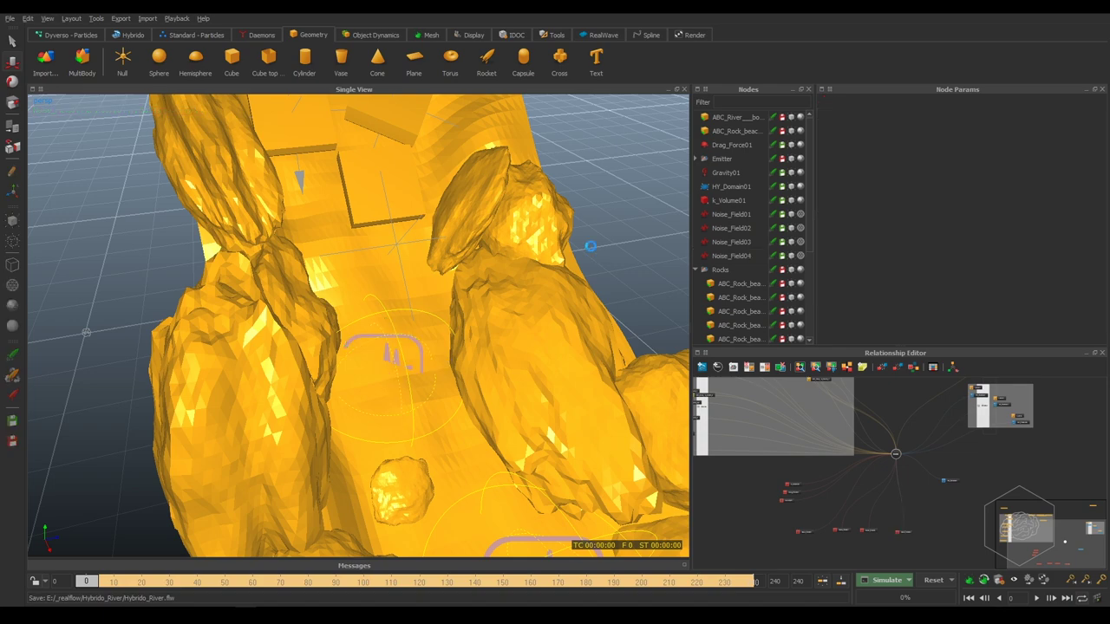
pyautogui.scroll(-5, 585, 256)
pyautogui.moveTo(581, 269)
pyautogui.keyDown('alt'); pyautogui.mouseDown()
pyautogui.moveTo(552, 367)
pyautogui.moveTo(538, 331)
pyautogui.moveTo(517, 330)
pyautogui.mouseUp(); pyautogui.keyUp('alt')
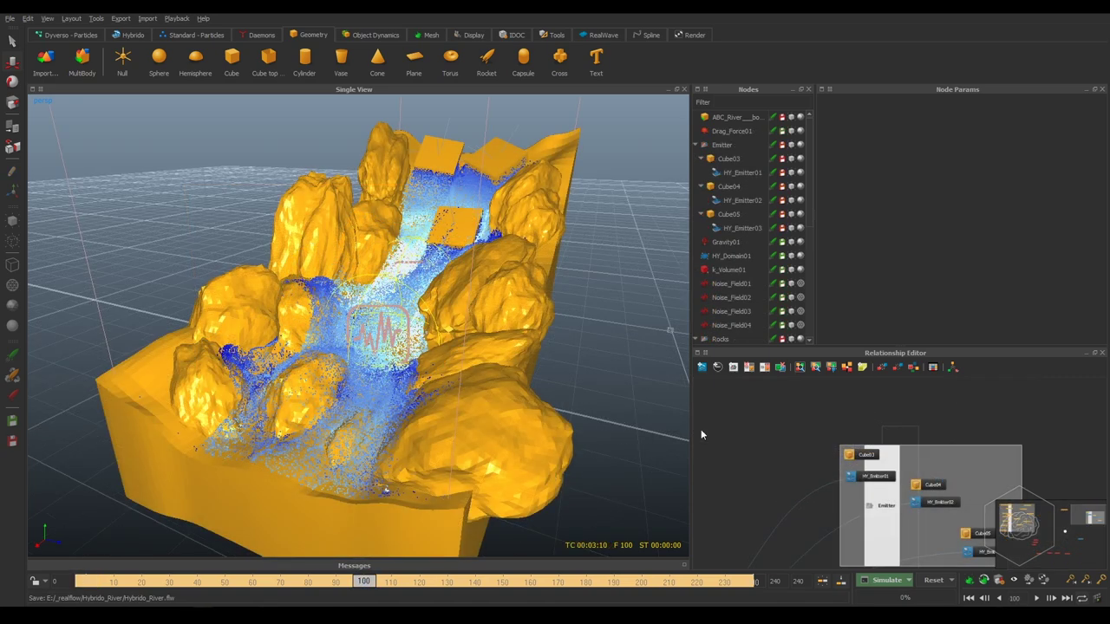
pyautogui.click(81, 582)
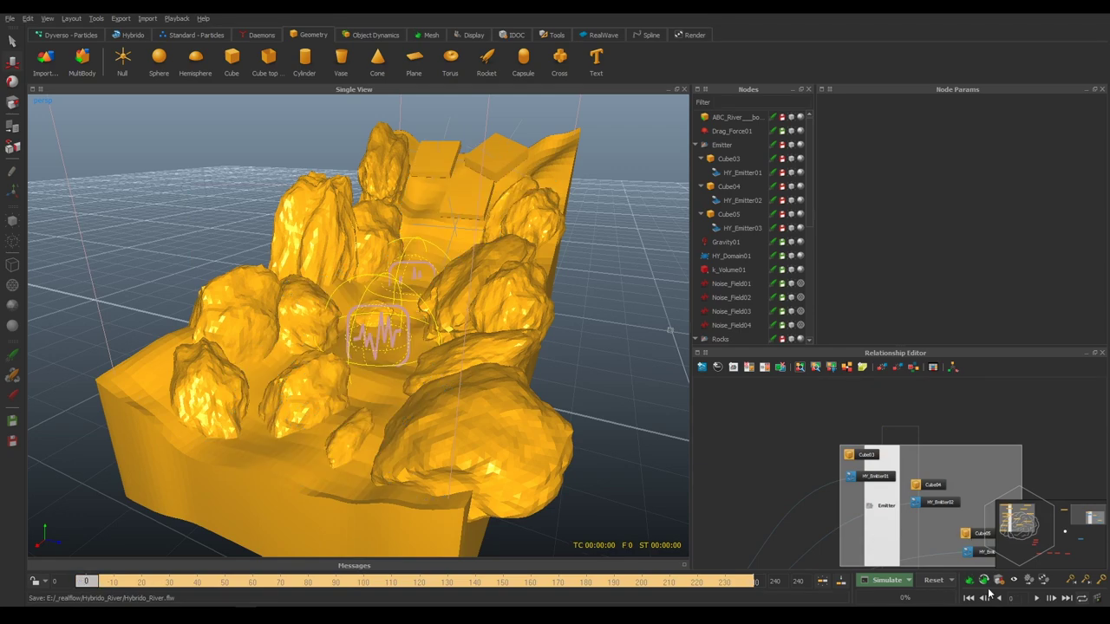
pyautogui.click(1037, 599)
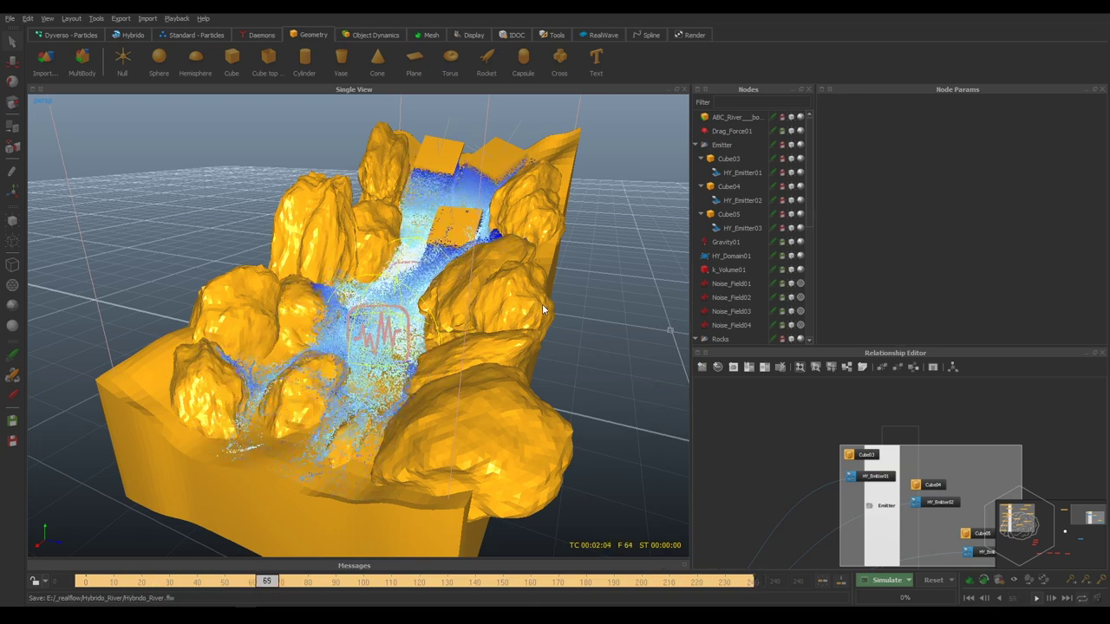
pyautogui.click(456, 222)
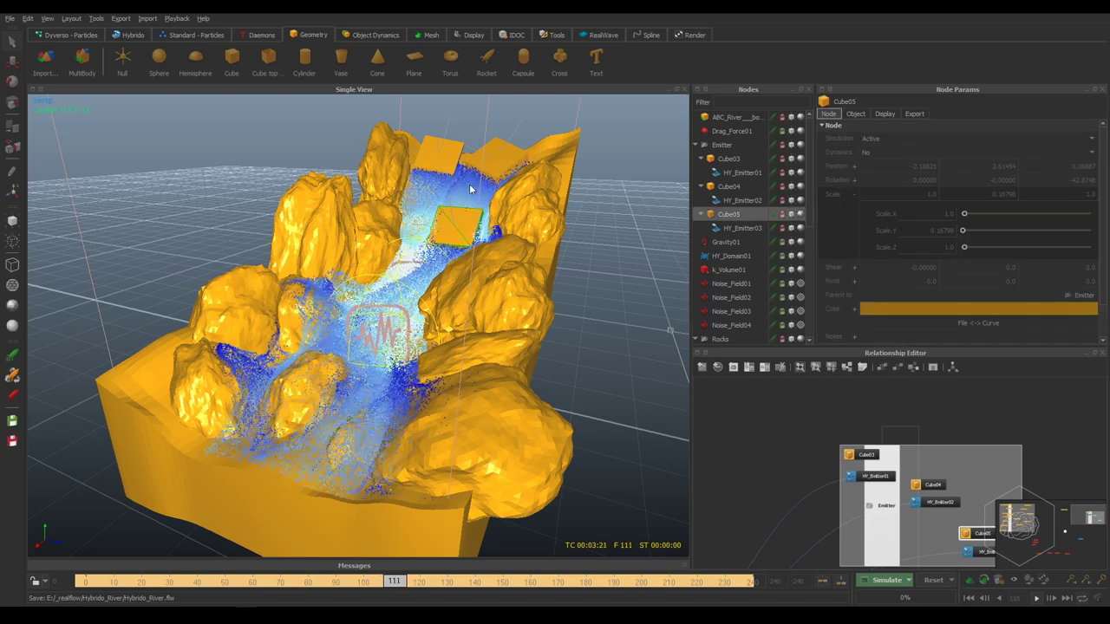
pyautogui.keyDown('shift'); pyautogui.click(442, 147); pyautogui.keyUp('shift')
pyautogui.keyDown('shift'); pyautogui.click(499, 156); pyautogui.keyUp('shift')
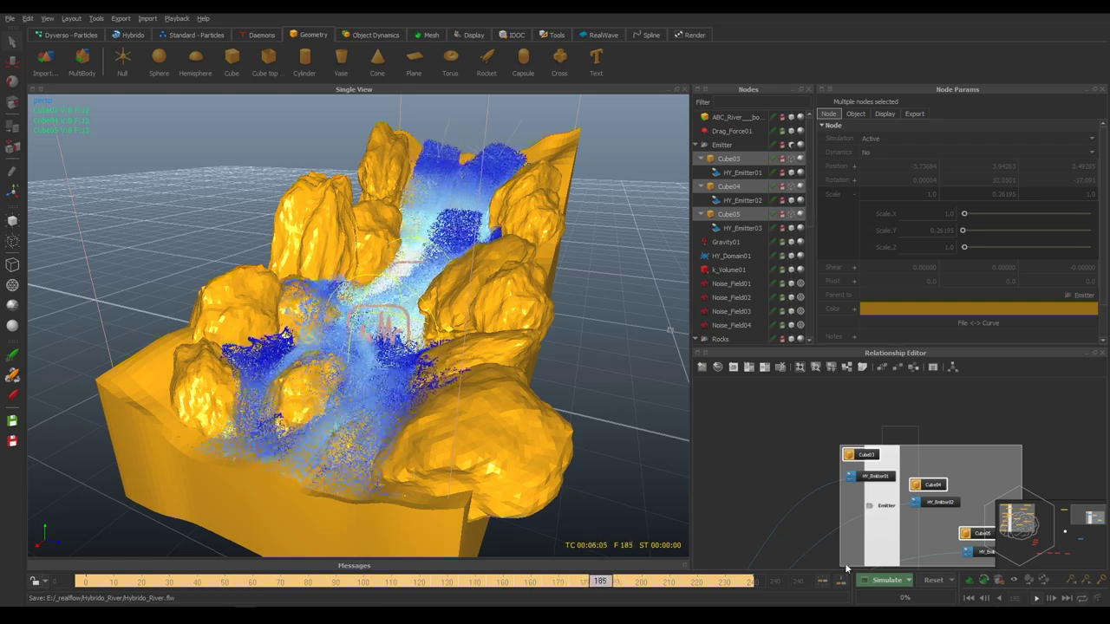
pyautogui.click(1036, 598)
pyautogui.moveTo(713, 583); pyautogui.dragTo(453, 582)
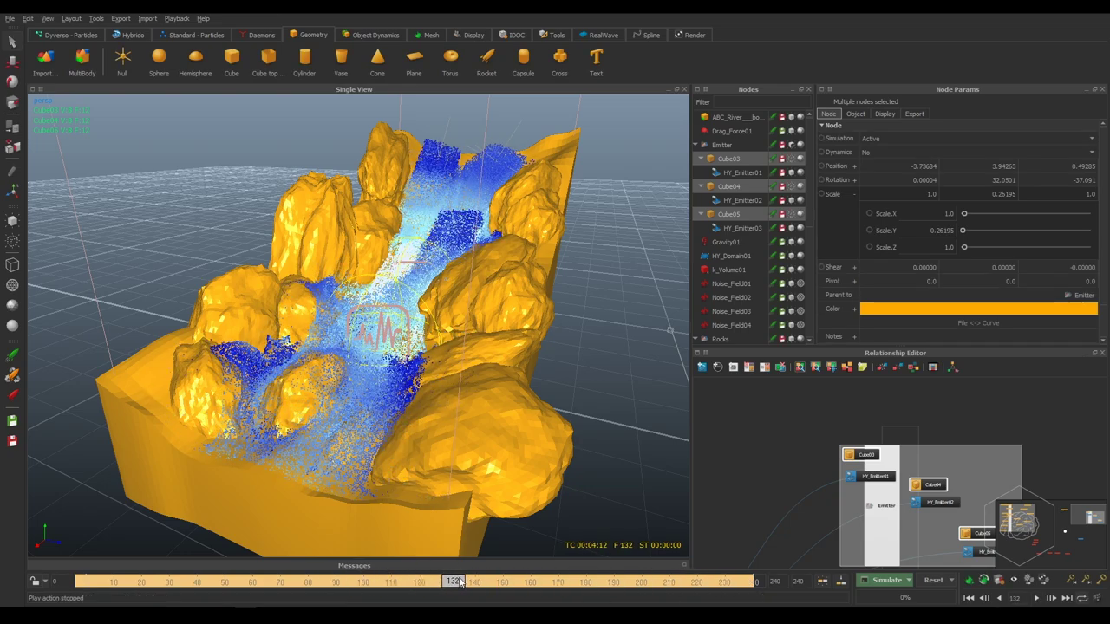
pyautogui.moveTo(449, 583)
pyautogui.mouseDown()
pyautogui.moveTo(328, 586)
pyautogui.moveTo(392, 587)
pyautogui.mouseUp()
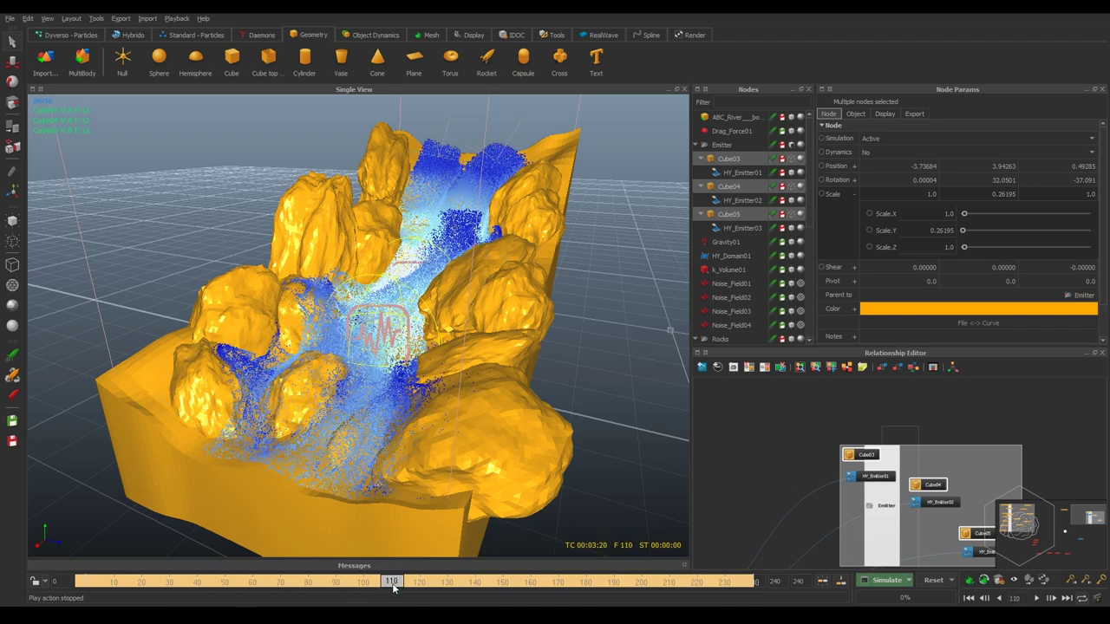
pyautogui.moveTo(393, 588)
pyautogui.mouseDown()
pyautogui.moveTo(462, 601)
pyautogui.moveTo(582, 589)
pyautogui.moveTo(292, 595)
pyautogui.moveTo(55, 581)
pyautogui.mouseUp()
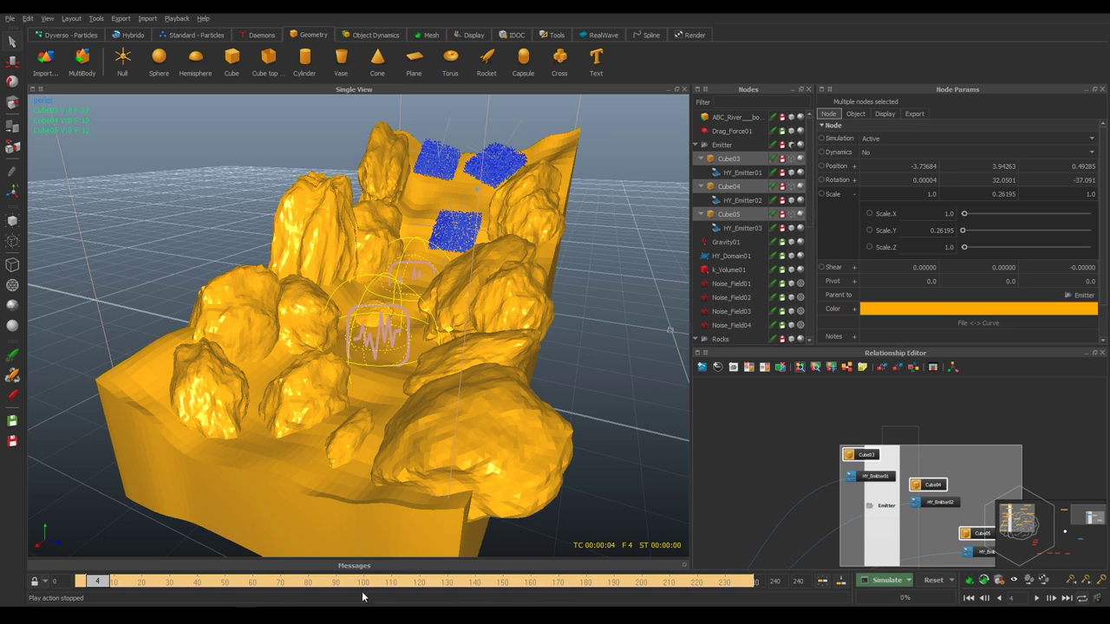
pyautogui.moveTo(97, 585); pyautogui.dragTo(86, 582)
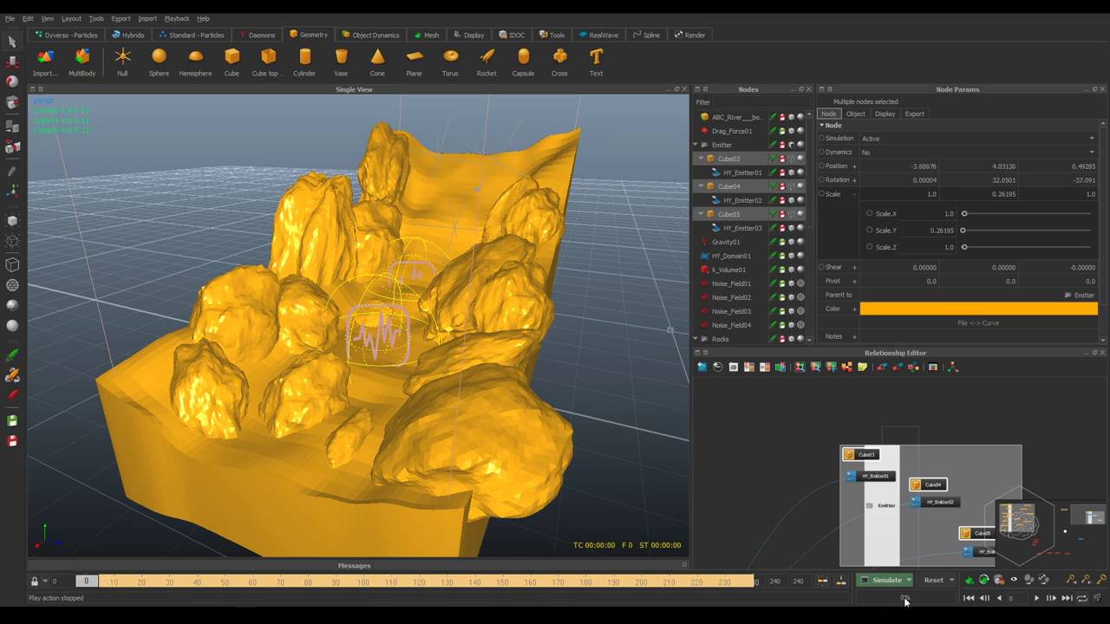
# Reset the cached simulation data, confirming the discard.
pyautogui.click(932, 581)
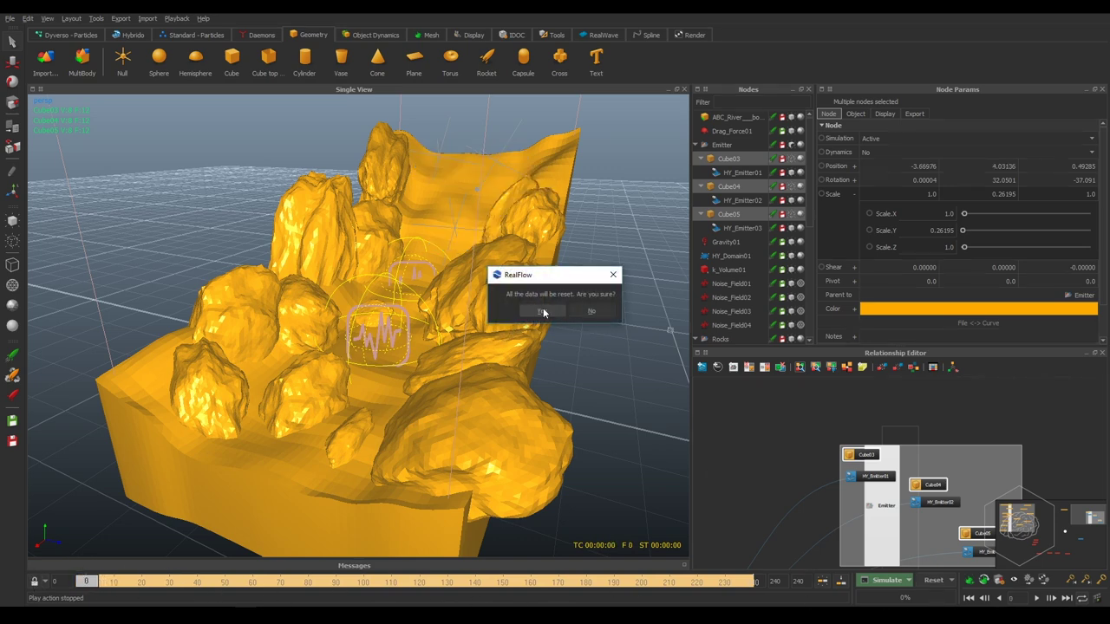
pyautogui.press('Return')
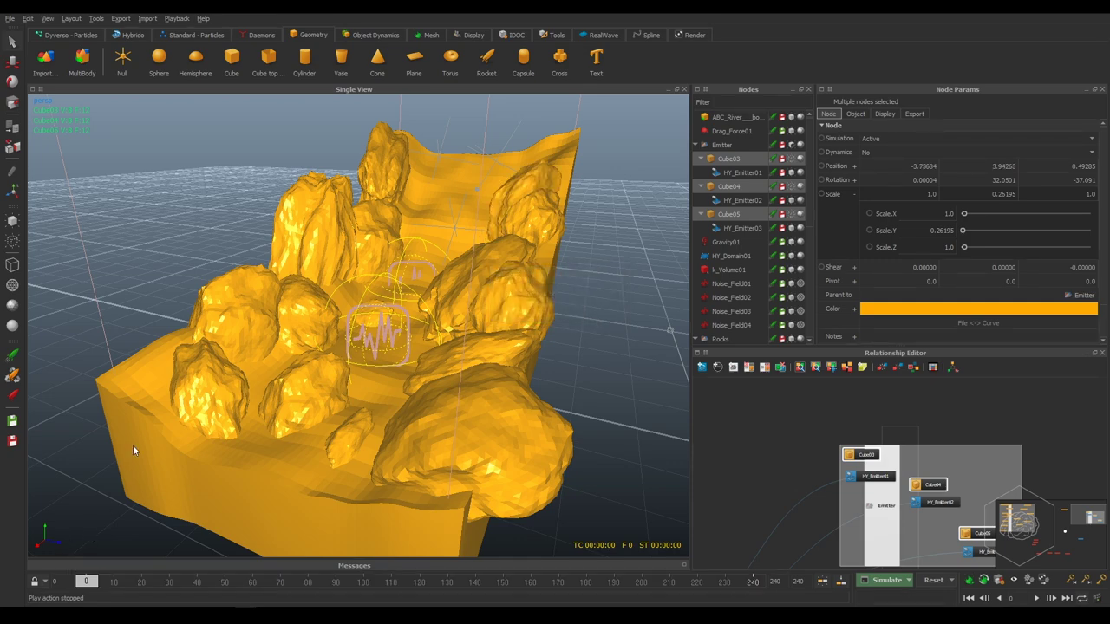
pyautogui.moveTo(406, 228)
pyautogui.keyDown('alt'); pyautogui.mouseDown()
pyautogui.moveTo(473, 289)
pyautogui.moveTo(403, 275)
pyautogui.mouseUp(); pyautogui.keyUp('alt')
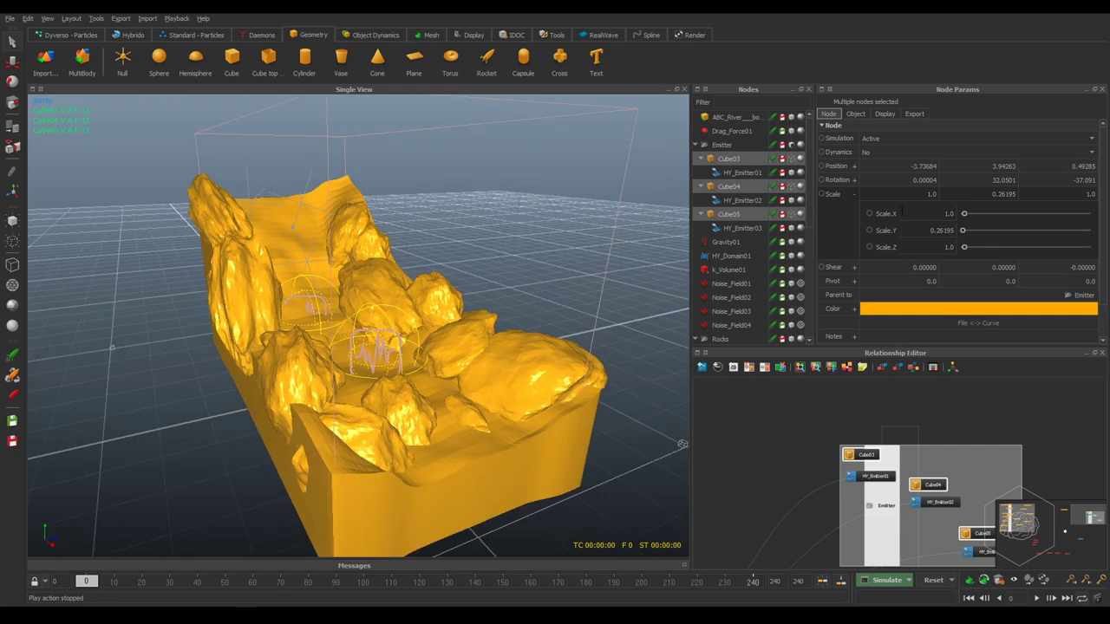
pyautogui.scroll(-5, 934, 388)
pyautogui.scroll(-3, 840, 381)
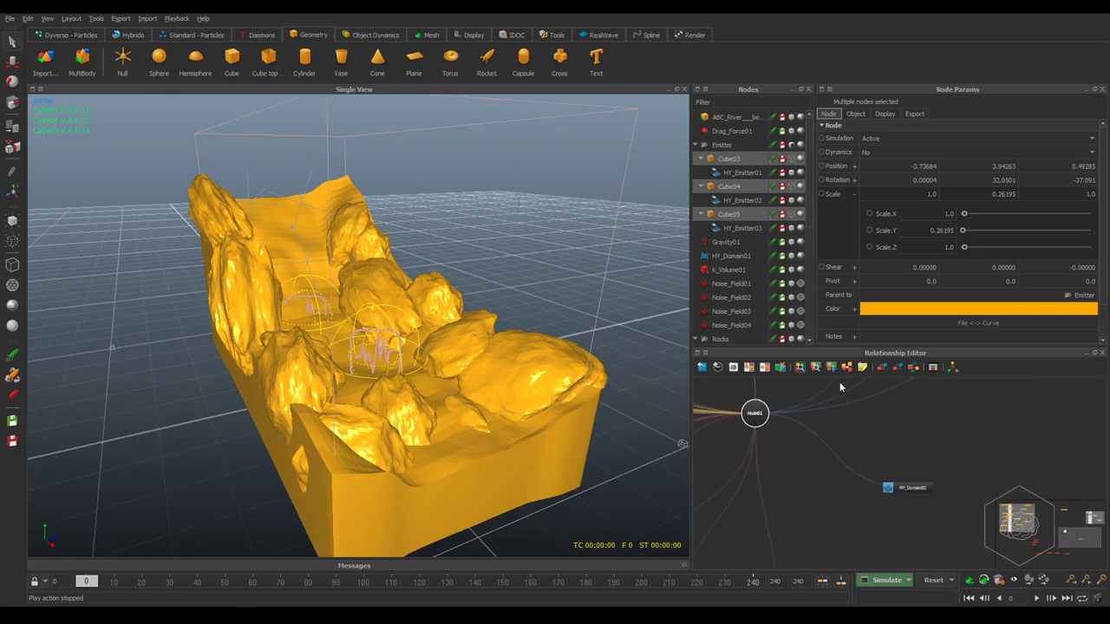
# Select HY_Domain01 and run the river simulation again from frame 0.
pyautogui.click(897, 532)
pyautogui.click(908, 487)
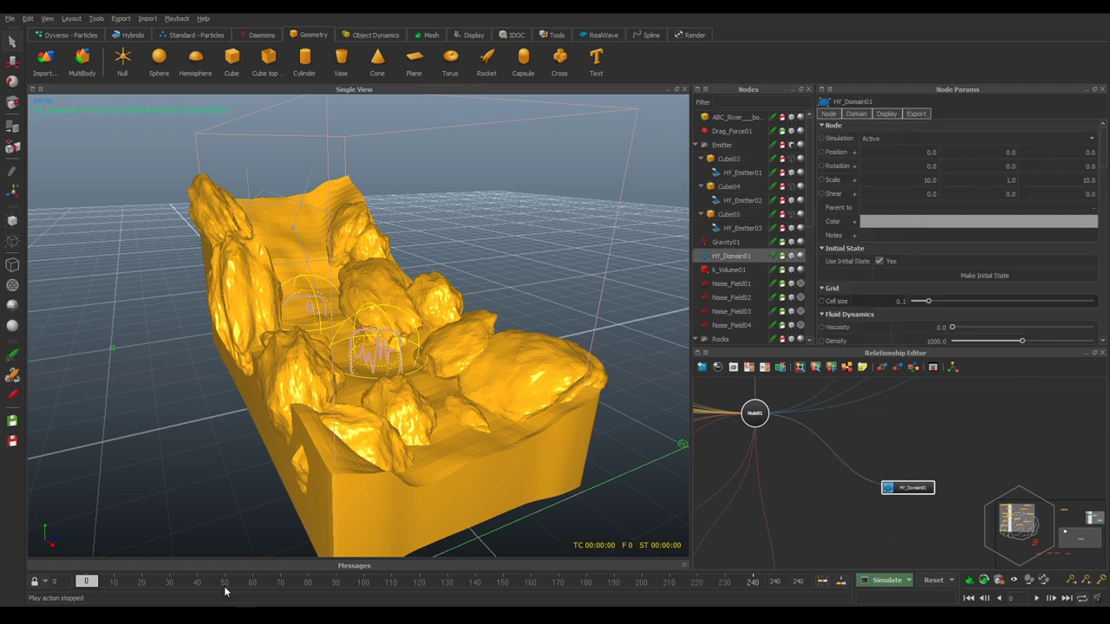
pyautogui.click(878, 589)
pyautogui.click(872, 582)
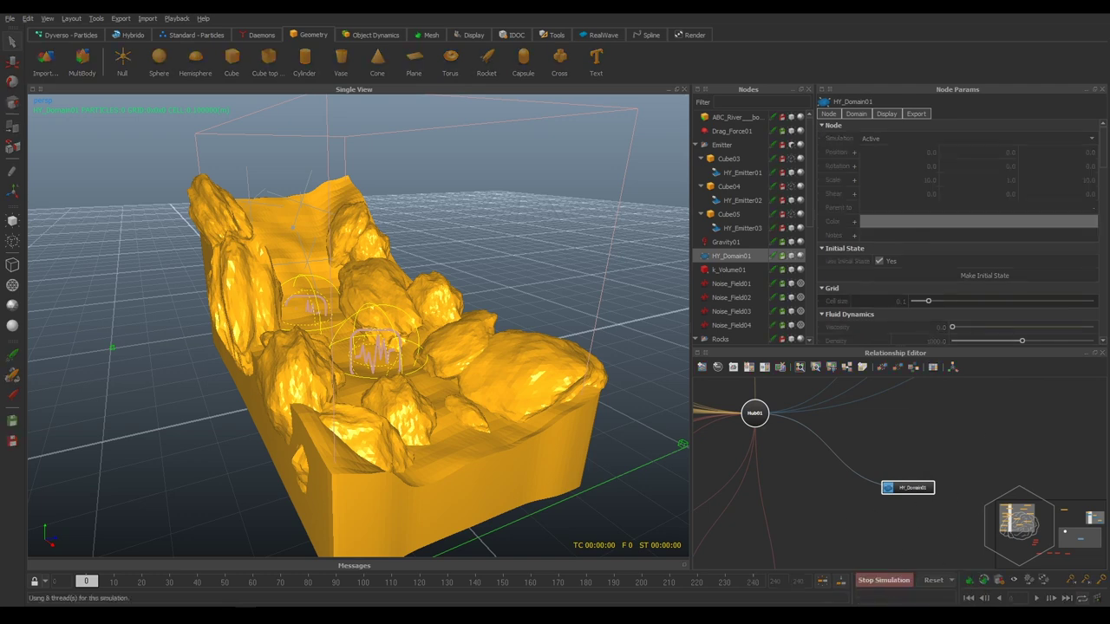